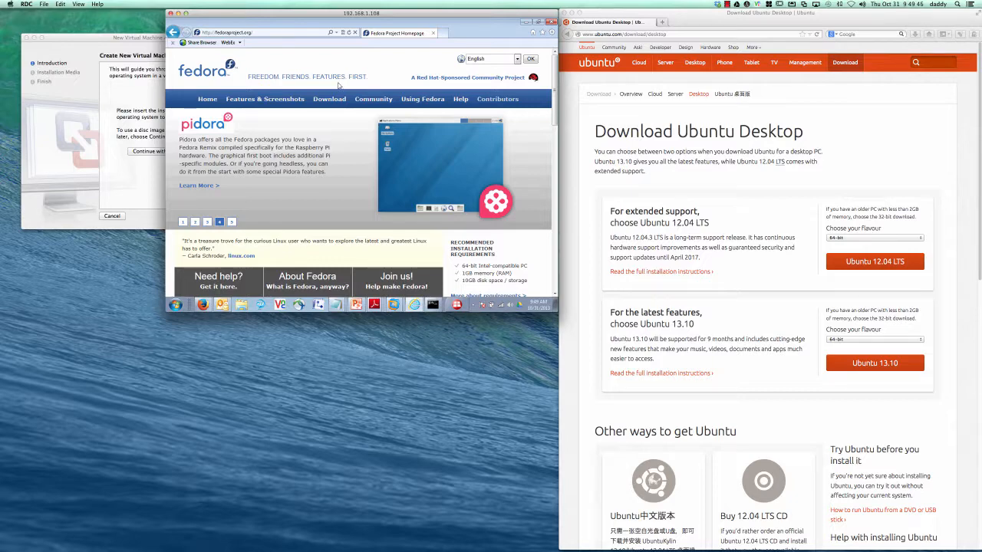
# Step: Rearrange the remote desktop browser and the new virtual machine assistant windows
pyautogui.moveTo(347, 11)
pyautogui.mouseDown()
pyautogui.moveTo(330, 25)
pyautogui.moveTo(344, 13)
pyautogui.mouseUp()
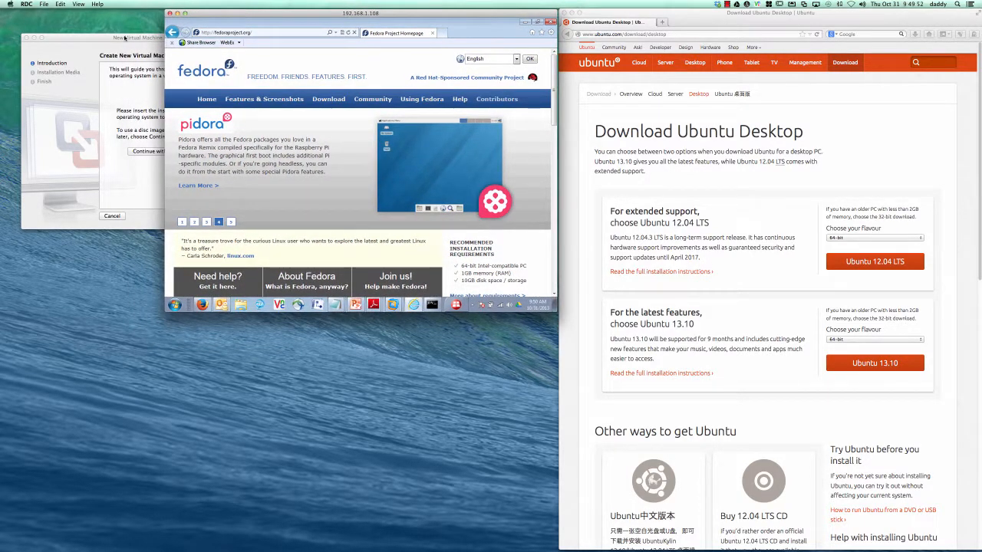
pyautogui.click(124, 37)
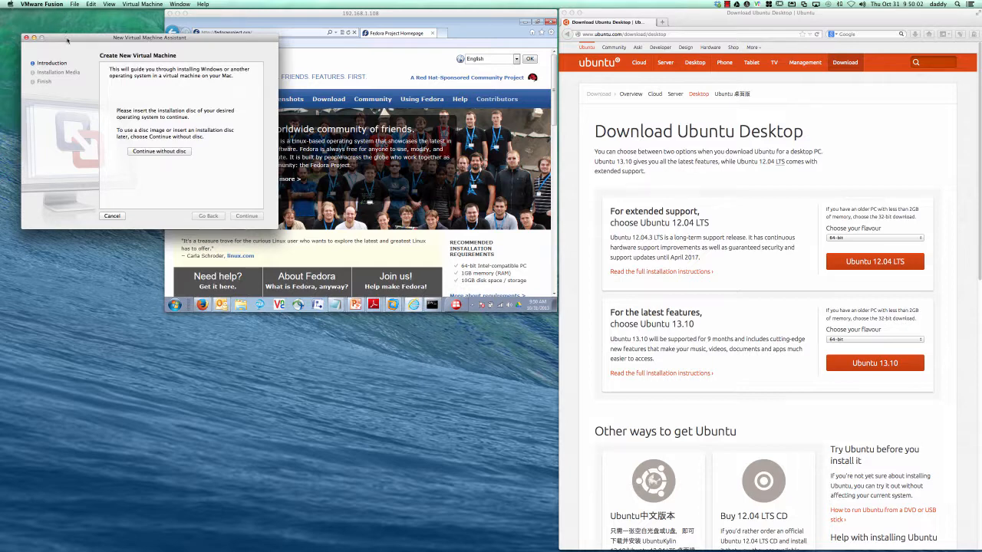
pyautogui.moveTo(67, 40); pyautogui.dragTo(64, 51)
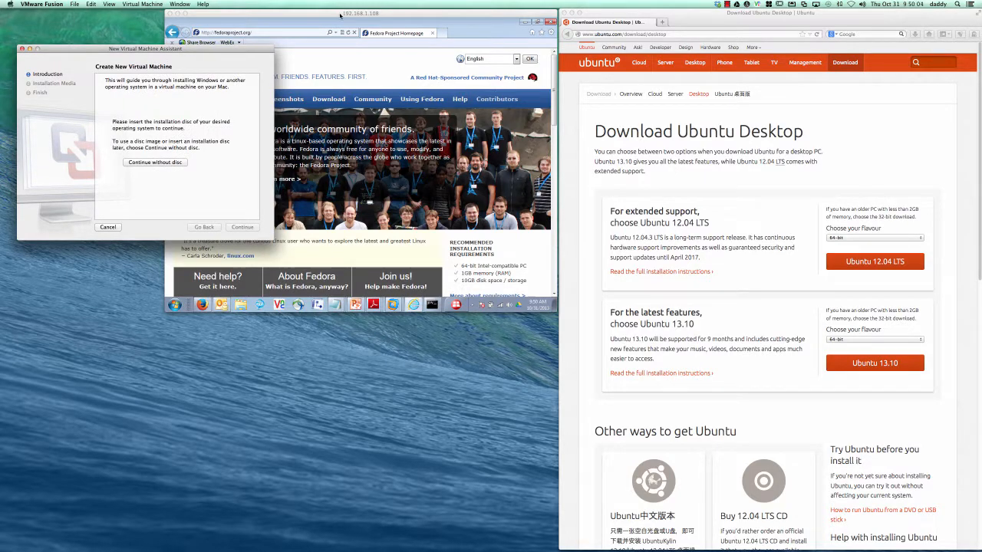
pyautogui.click(339, 14)
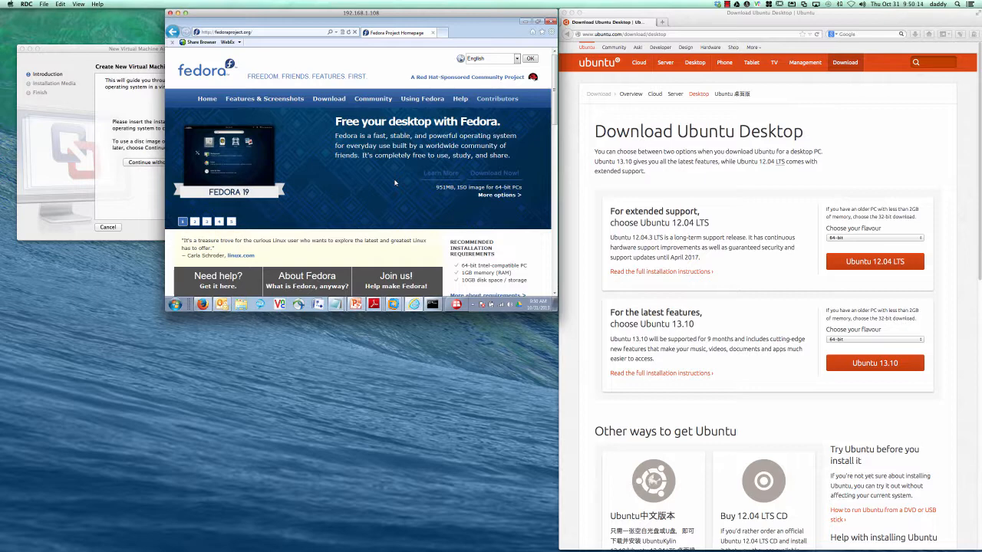
pyautogui.click(91, 53)
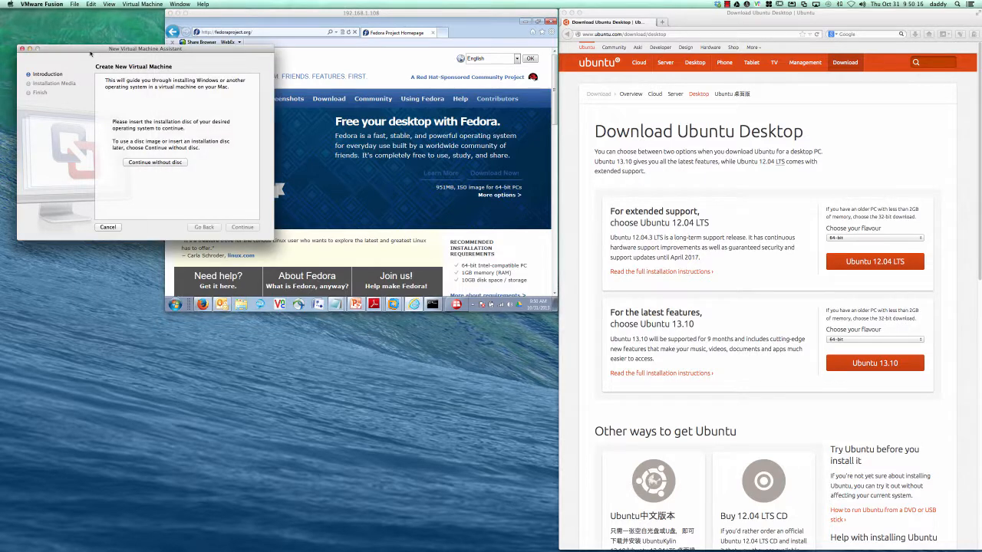
# Step: Check the VMware Fusion version information, then return to the remote Fedora browser
pyautogui.click(44, 5)
pyautogui.click(42, 13)
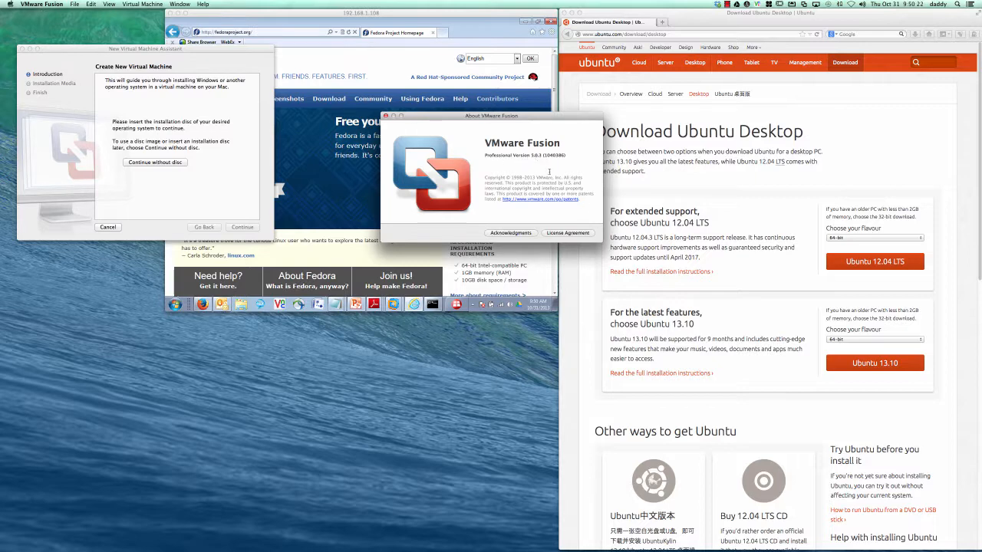
pyautogui.click(386, 116)
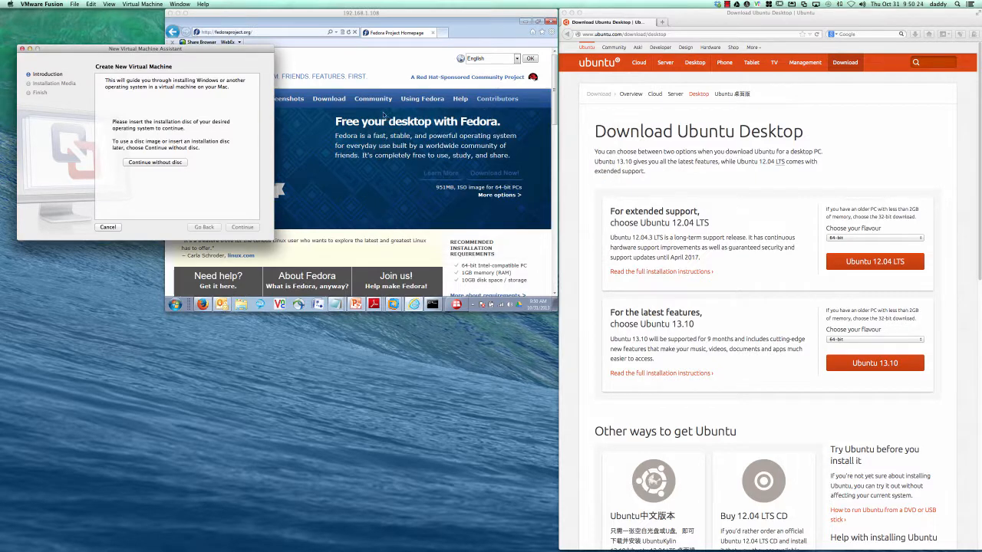
pyautogui.click(392, 77)
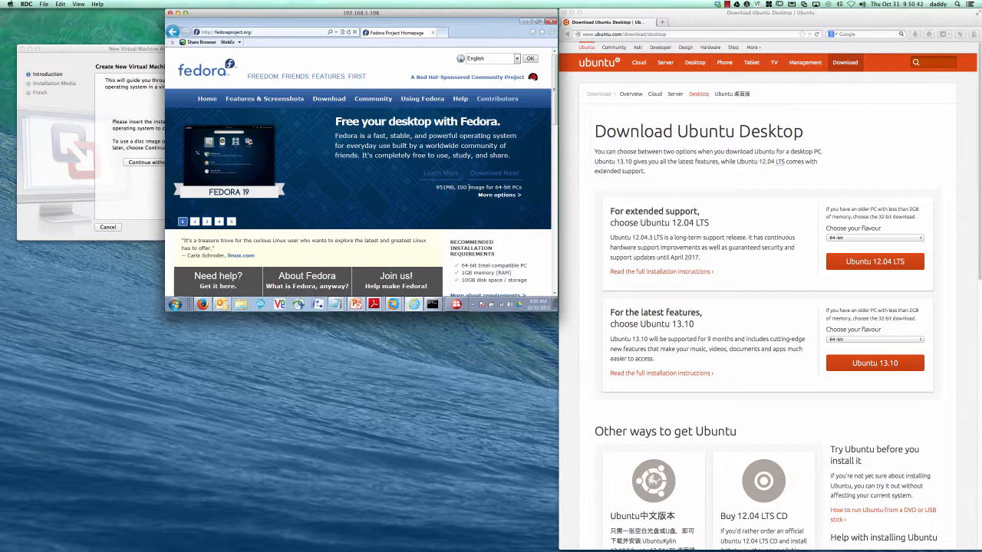
# Step: Go to the Get Fedora download page and scroll through it
pyautogui.click(329, 99)
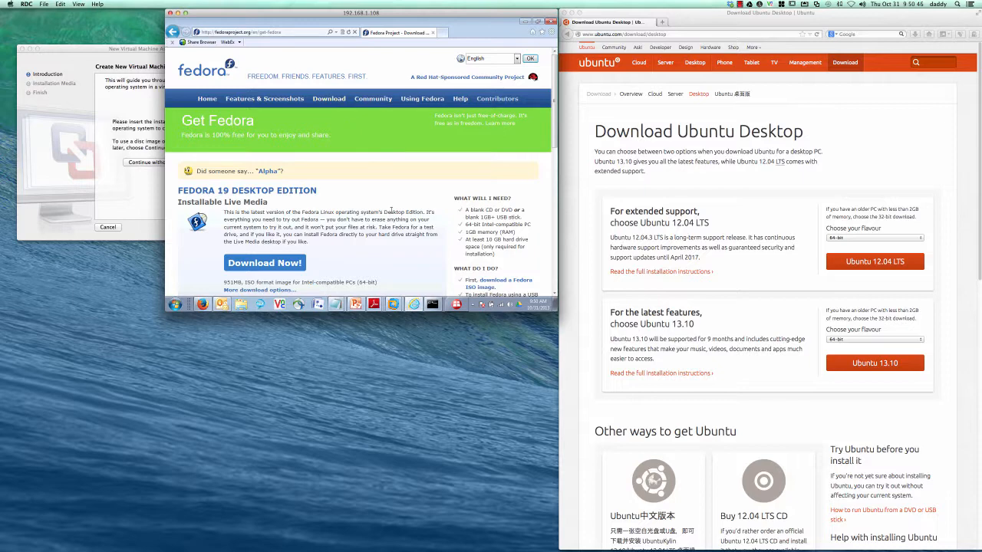
pyautogui.scroll(-1, 390, 209)
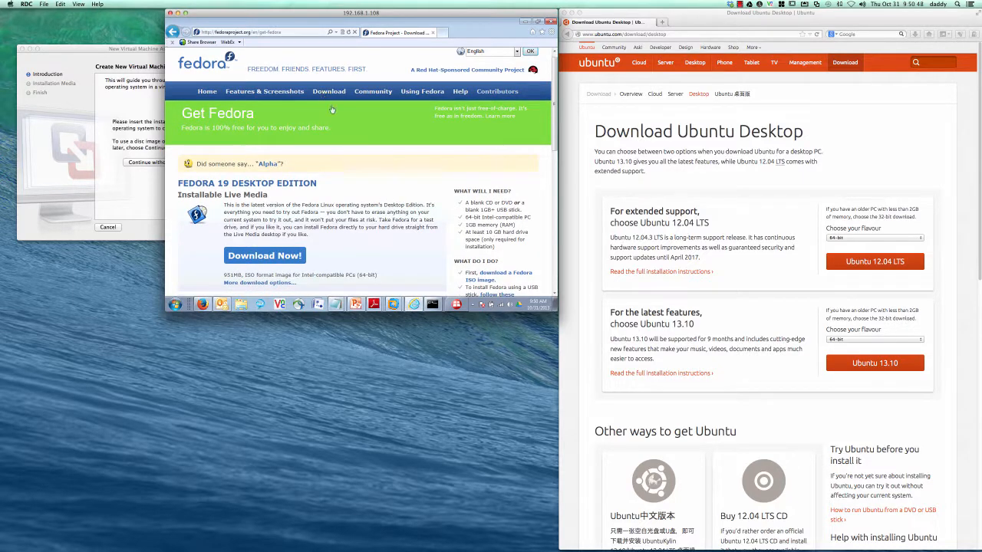
pyautogui.scroll(-2, 363, 184)
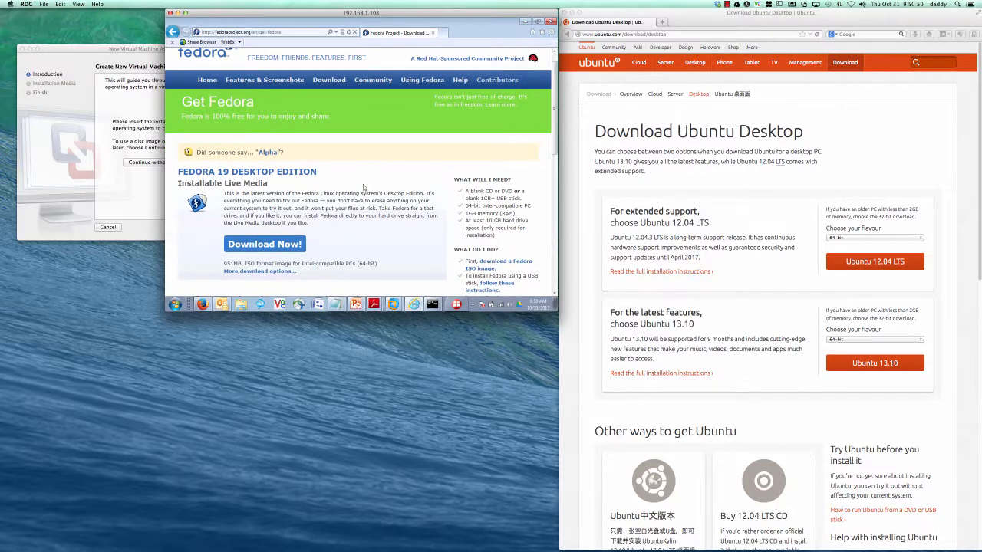
pyautogui.scroll(-1, 363, 186)
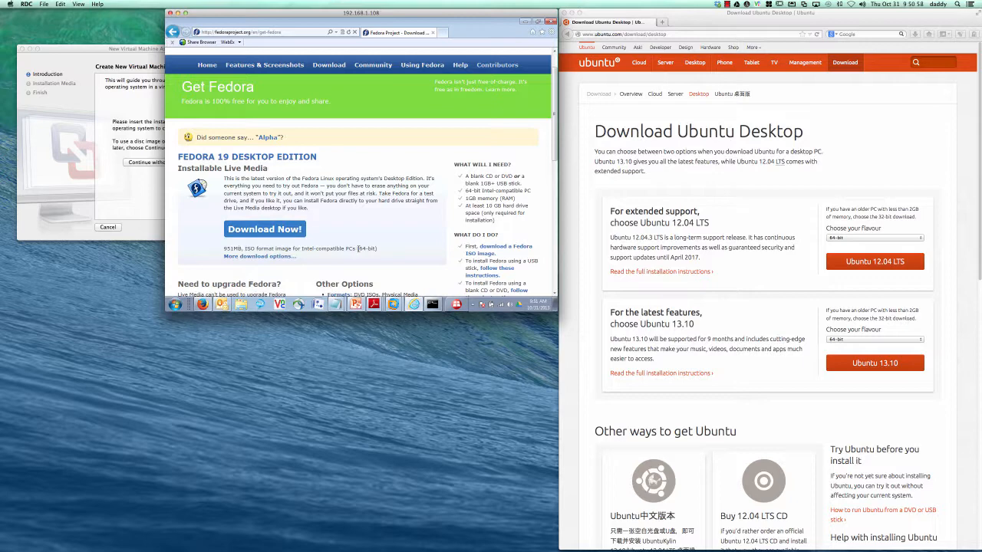
# Step: Open more Fedora download options and scroll down to the Fedora 19 KDE Spin downloads
pyautogui.click(256, 256)
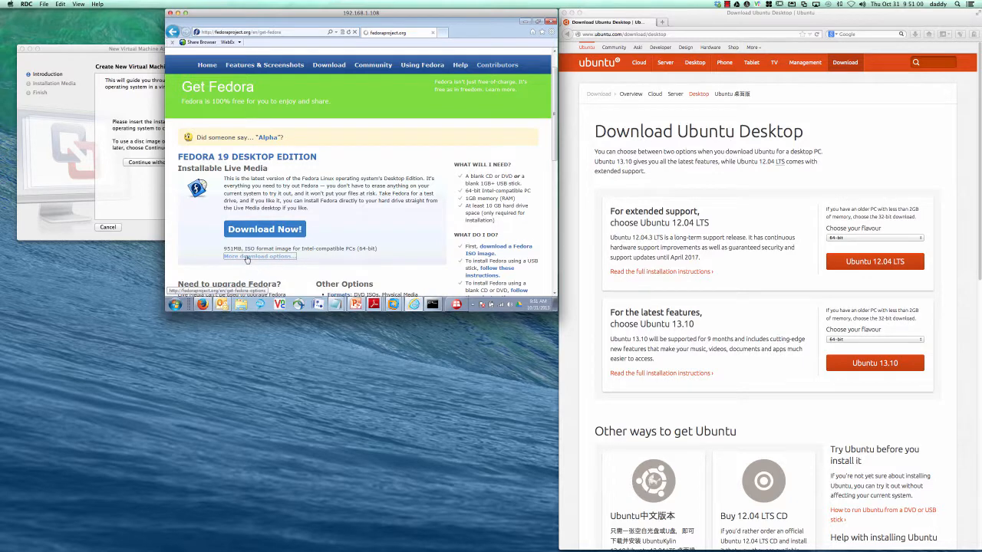
pyautogui.scroll(-2, 353, 252)
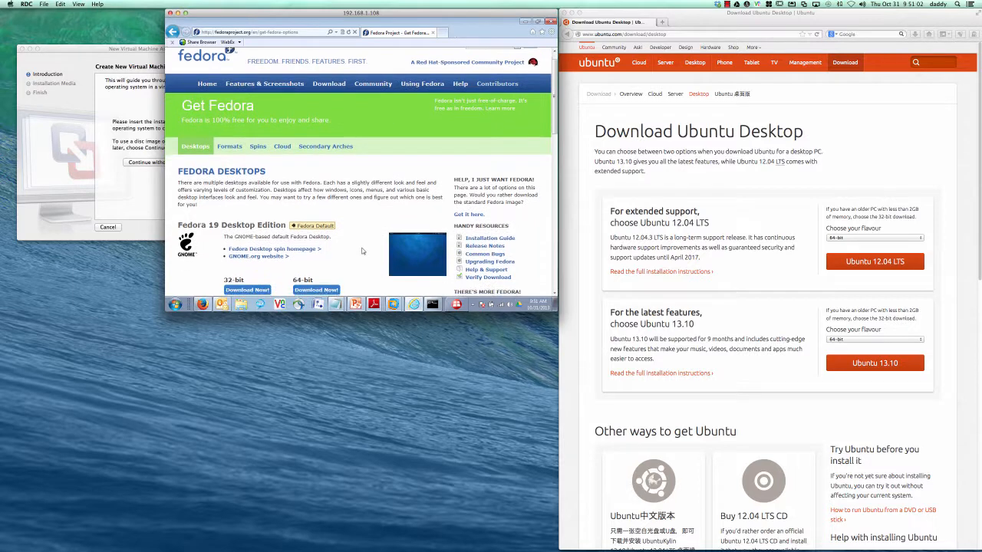
pyautogui.scroll(-3, 362, 251)
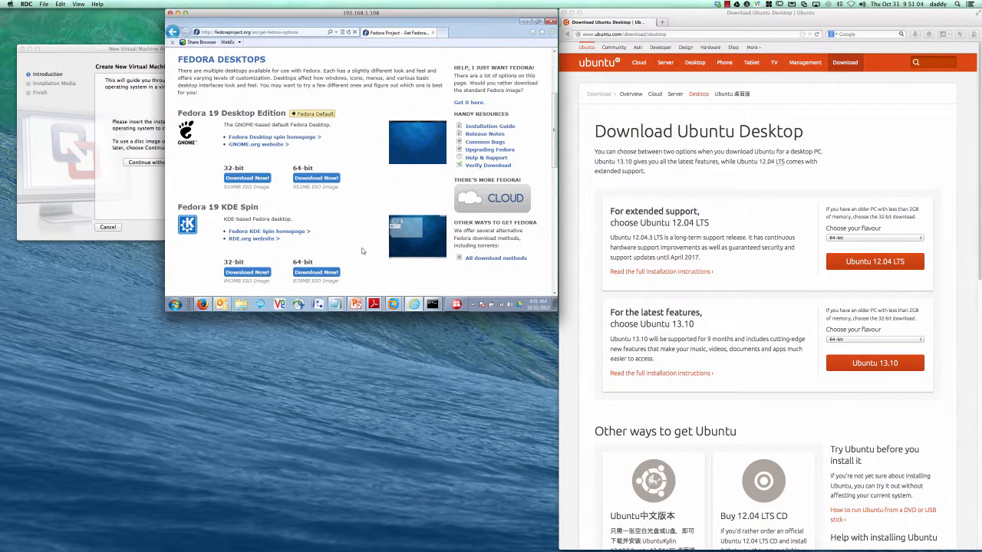
pyautogui.scroll(-1, 362, 251)
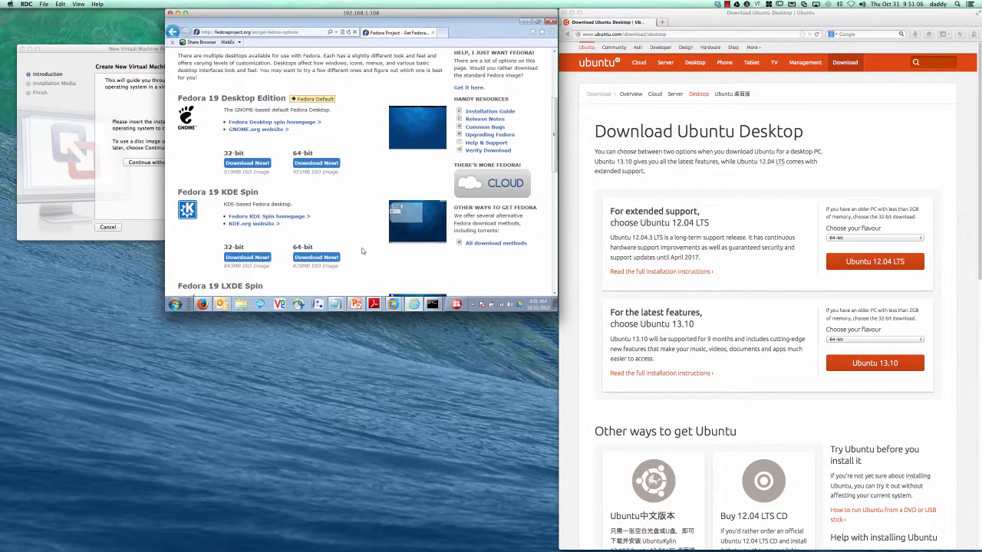
pyautogui.scroll(-1, 362, 251)
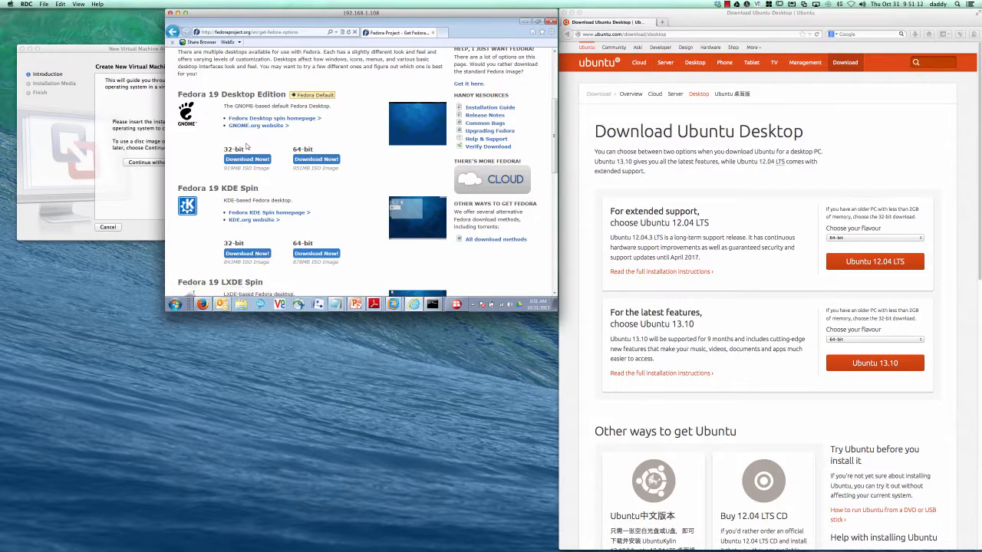
# Step: Try the 32-bit KDE Spin 'Download Now!' link, then go back from the 404 error page
pyautogui.click(248, 254)
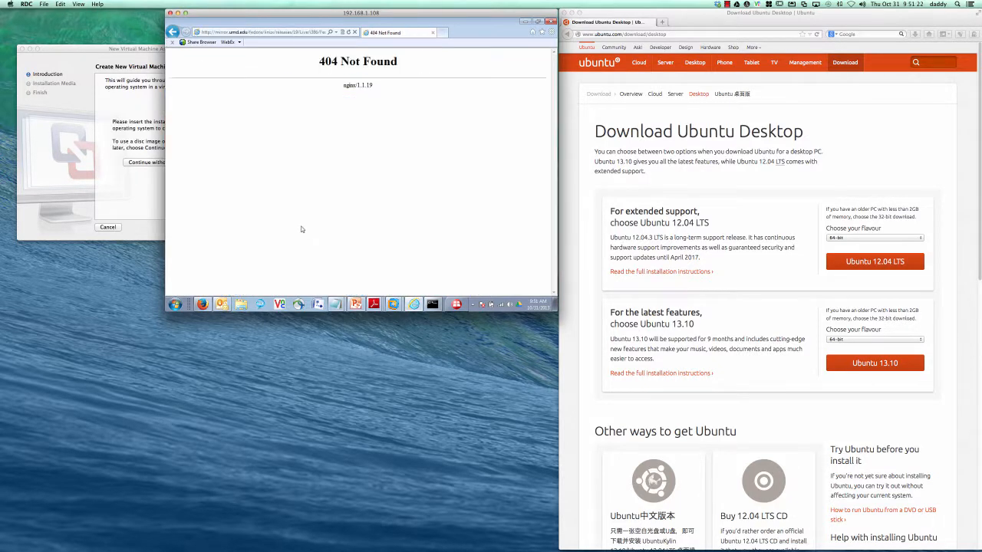
pyautogui.click(173, 31)
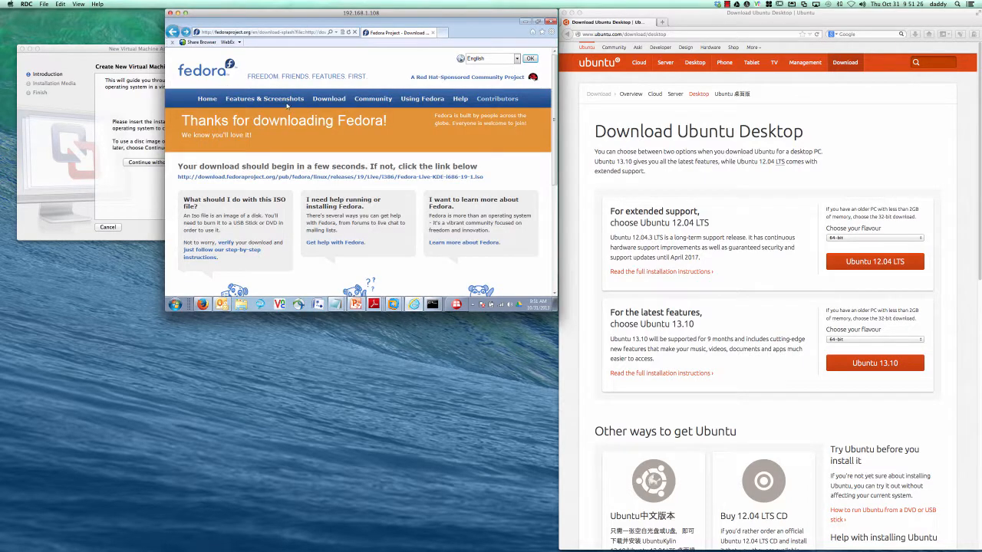
pyautogui.click(174, 33)
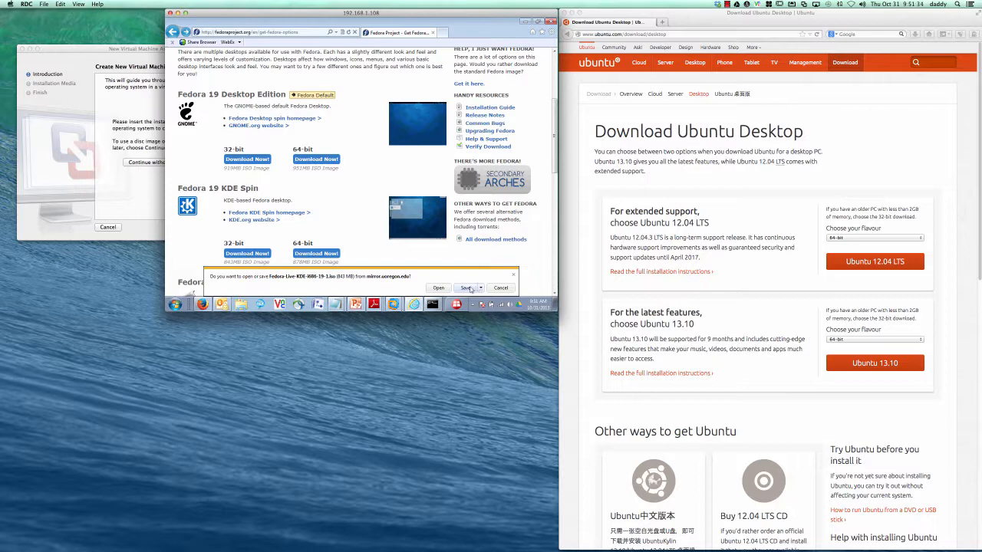
# Step: Save the 32-bit Fedora KDE ISO into the Documents > Virtual Machines folder
pyautogui.click(481, 289)
pyautogui.click(502, 278)
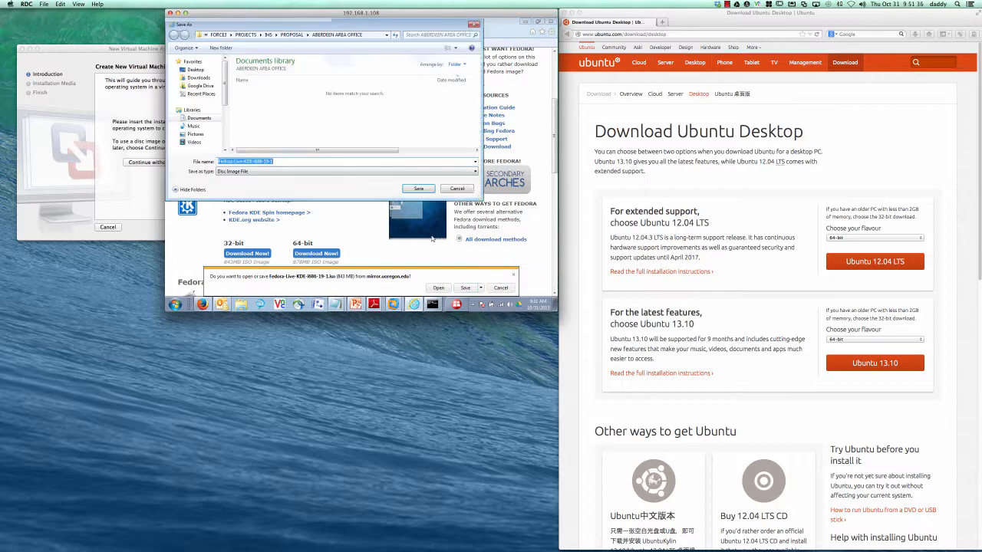
pyautogui.click(201, 119)
pyautogui.doubleClick(254, 107)
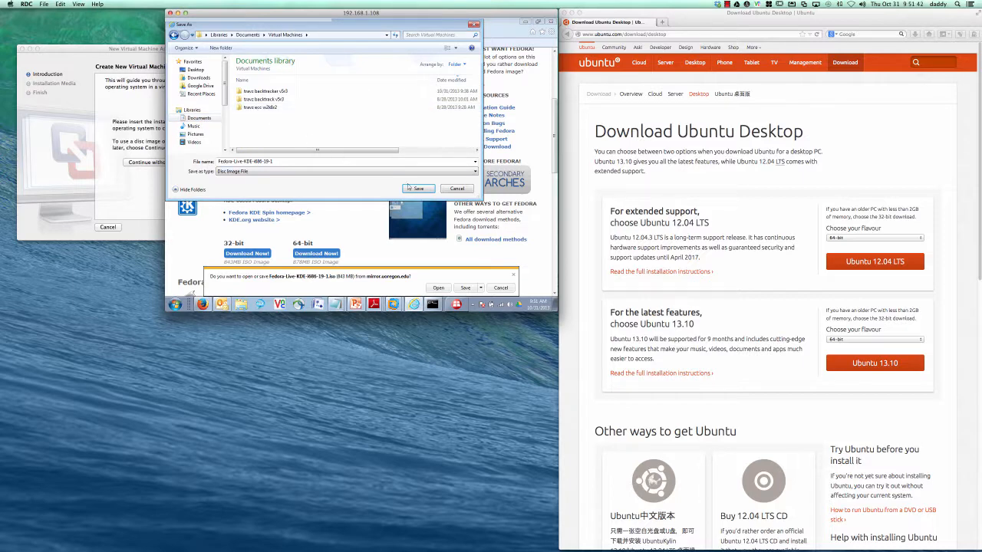
pyautogui.click(418, 190)
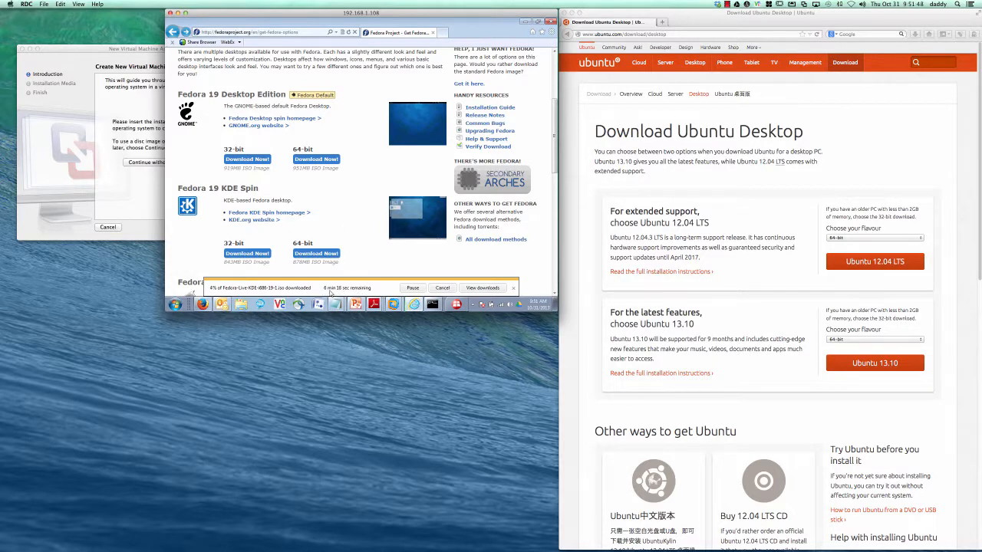
# Step: In Firefox, choose the 32-bit Ubuntu 13.10 flavour and start its download
pyautogui.click(713, 182)
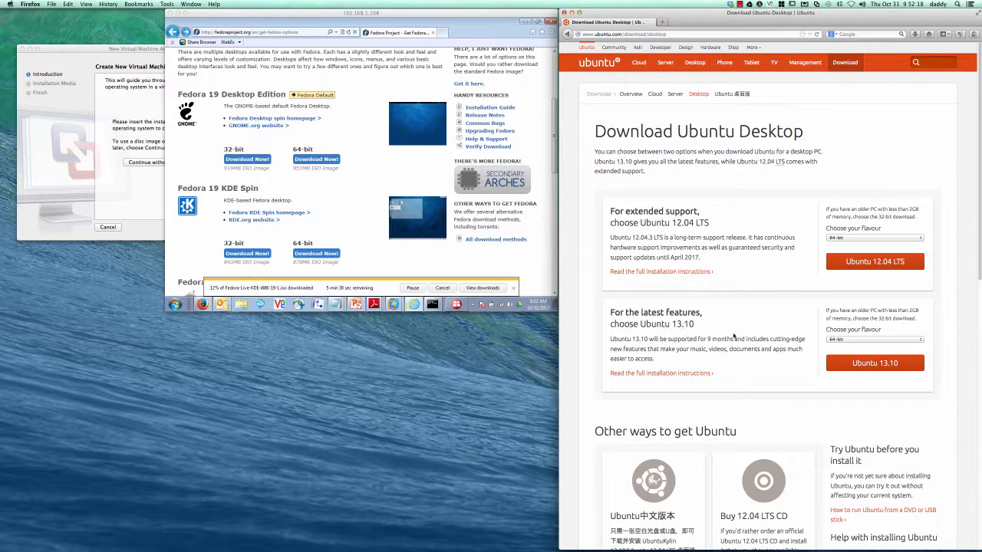
pyautogui.click(840, 339)
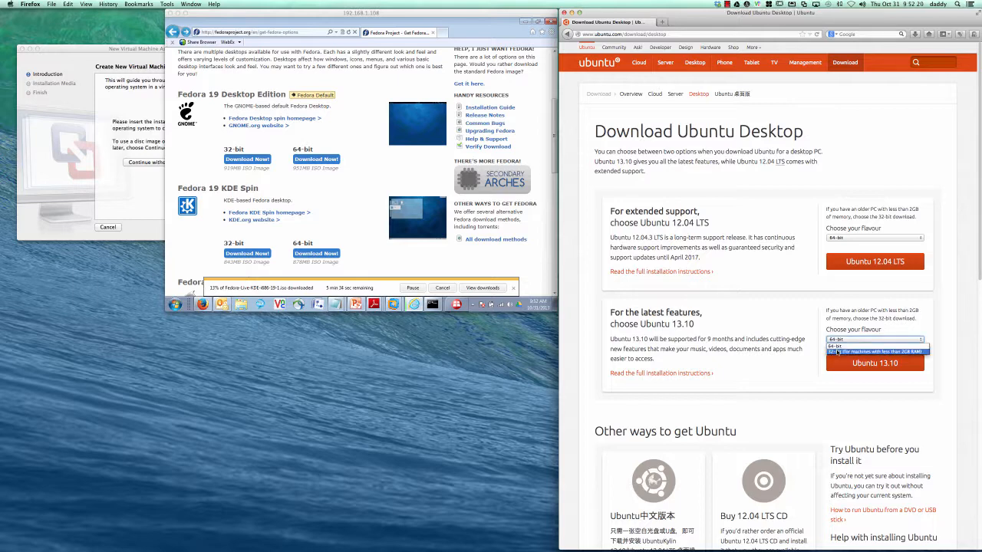
pyautogui.click(838, 352)
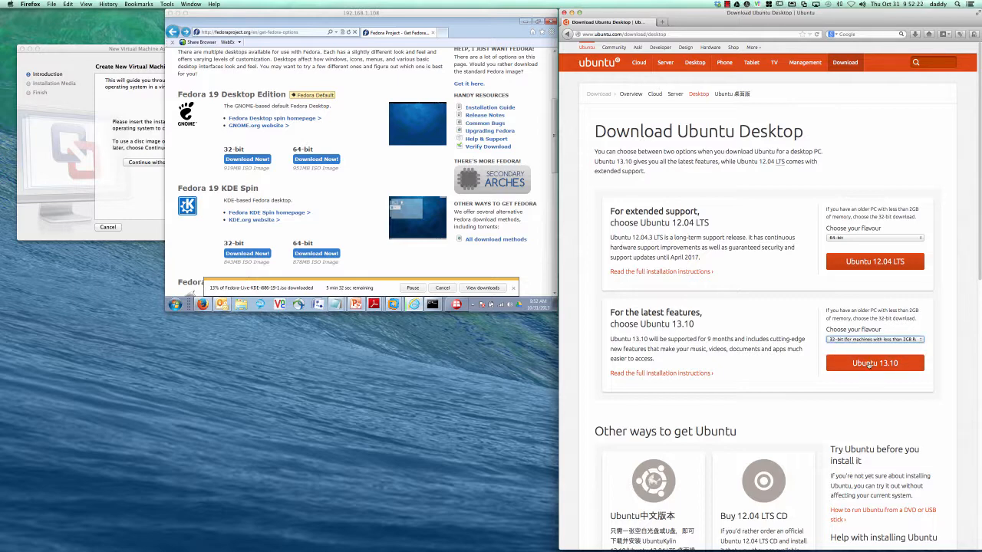
pyautogui.click(869, 364)
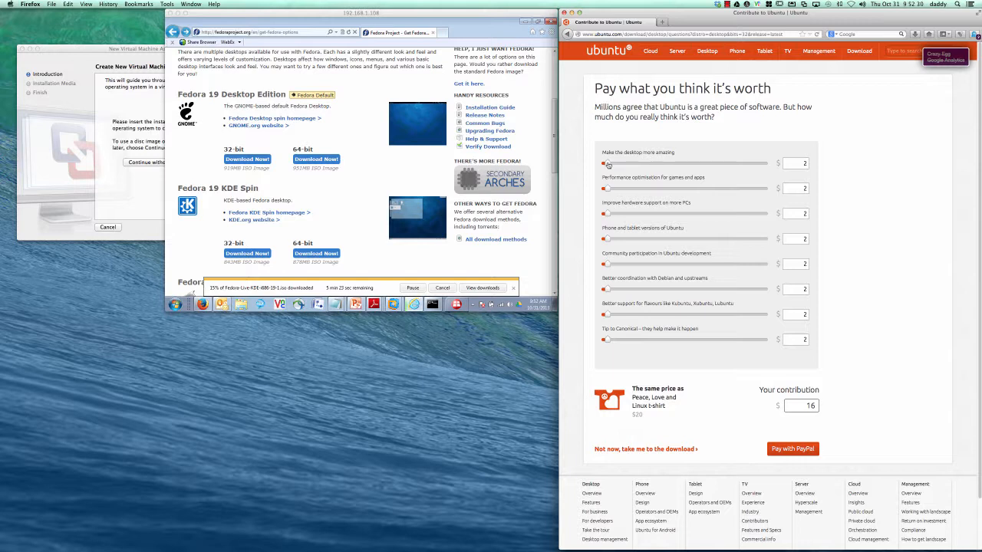
# Step: Set all eight contribution amounts, from performance optimisation through the Canonical tip, to 0
pyautogui.doubleClick(800, 163)
pyautogui.write('0')
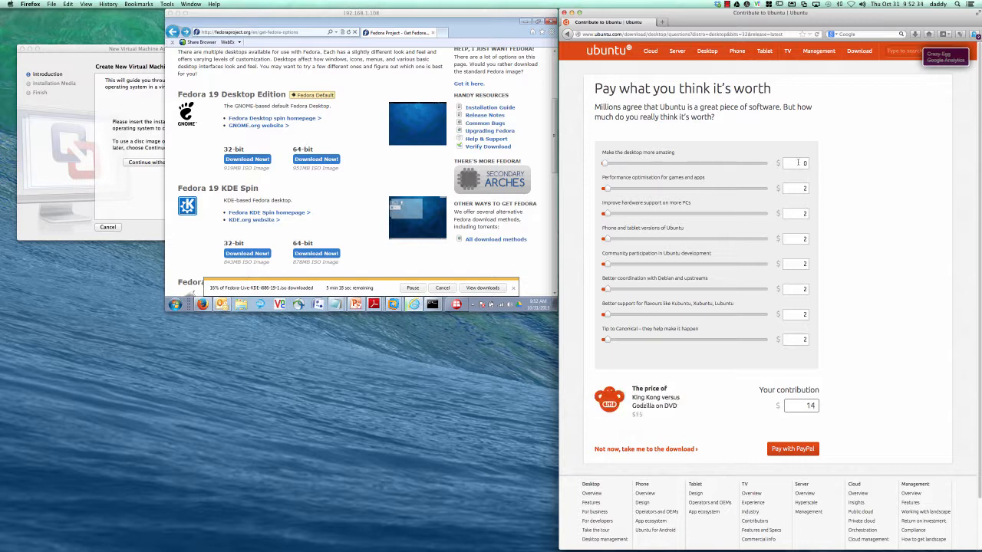
pyautogui.click(800, 188)
pyautogui.write('0')
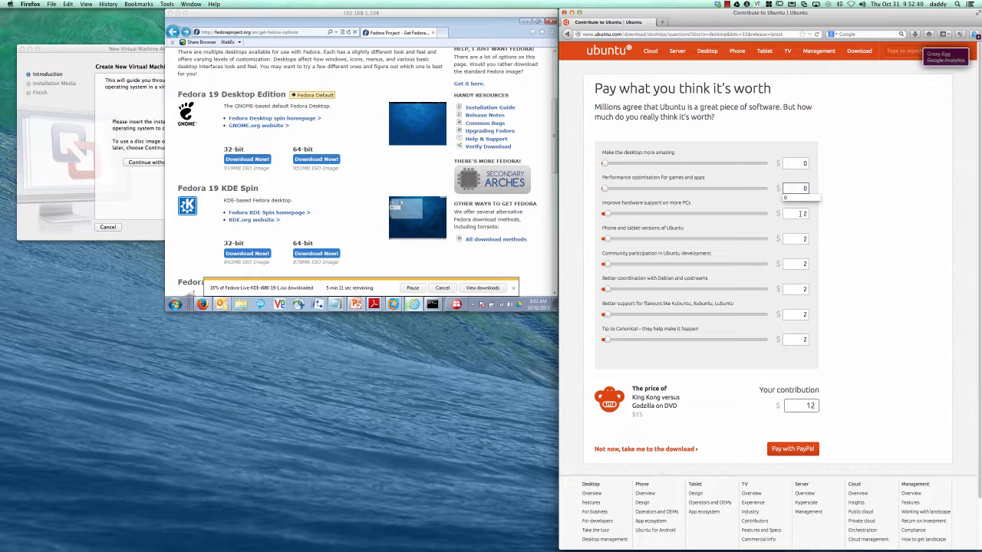
pyautogui.doubleClick(801, 214)
pyautogui.write('0')
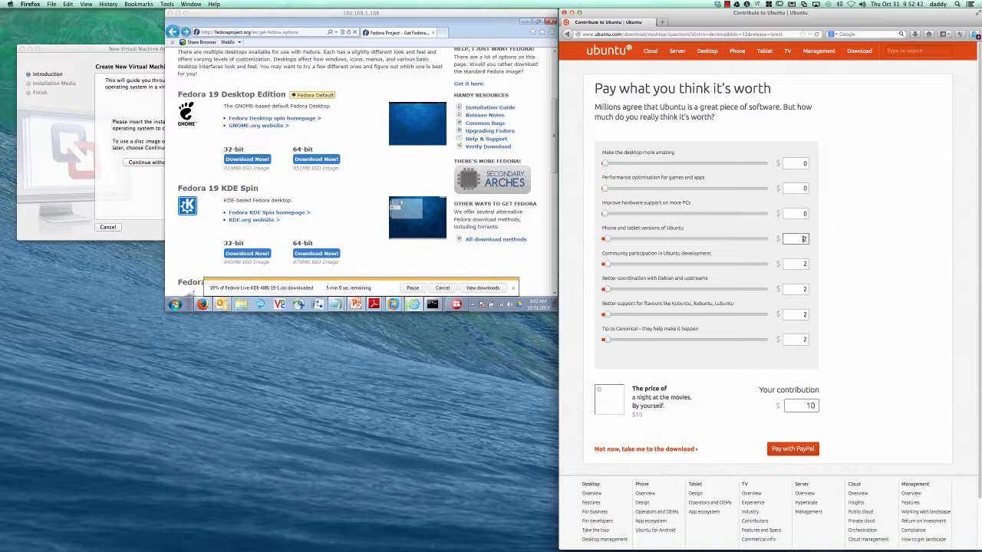
pyautogui.doubleClick(804, 239)
pyautogui.write('0')
pyautogui.doubleClick(803, 264)
pyautogui.write('0')
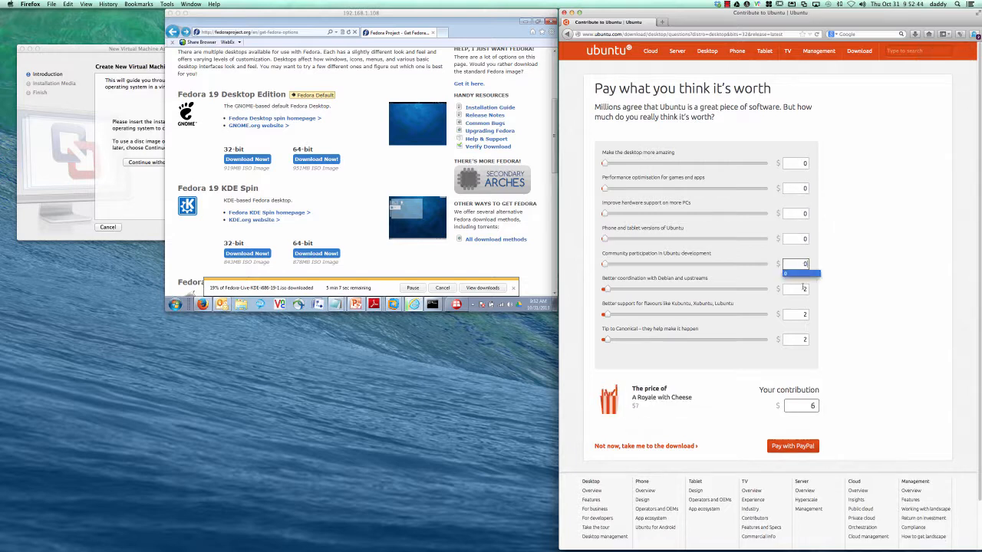
pyautogui.doubleClick(803, 289)
pyautogui.write('0')
pyautogui.doubleClick(803, 314)
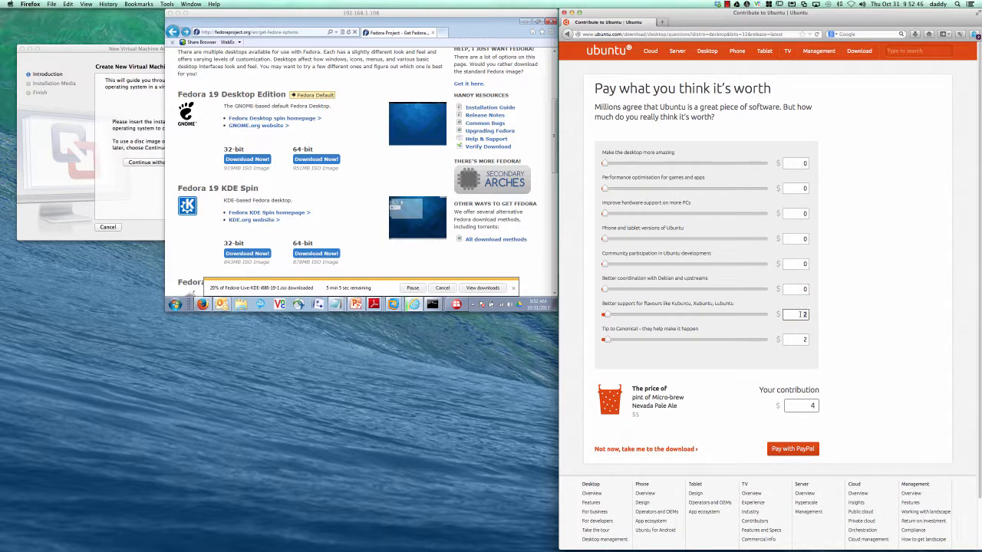
pyautogui.write('0')
pyautogui.doubleClick(803, 339)
pyautogui.write('0')
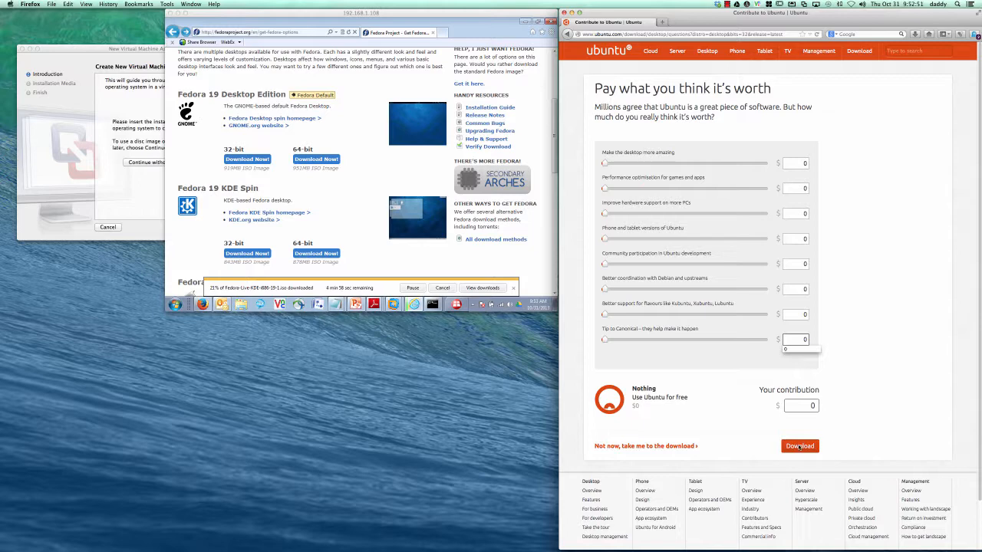
# Step: Proceed to the free Ubuntu download and save ubuntu-13.10-desktop-i386.iso with the Save File option
pyautogui.click(800, 447)
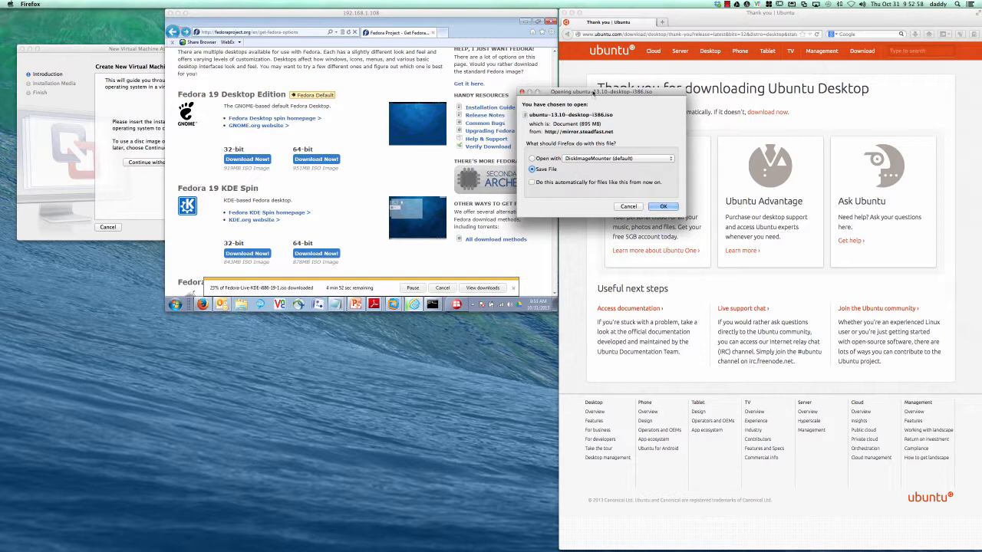
pyautogui.moveTo(593, 93); pyautogui.dragTo(550, 215)
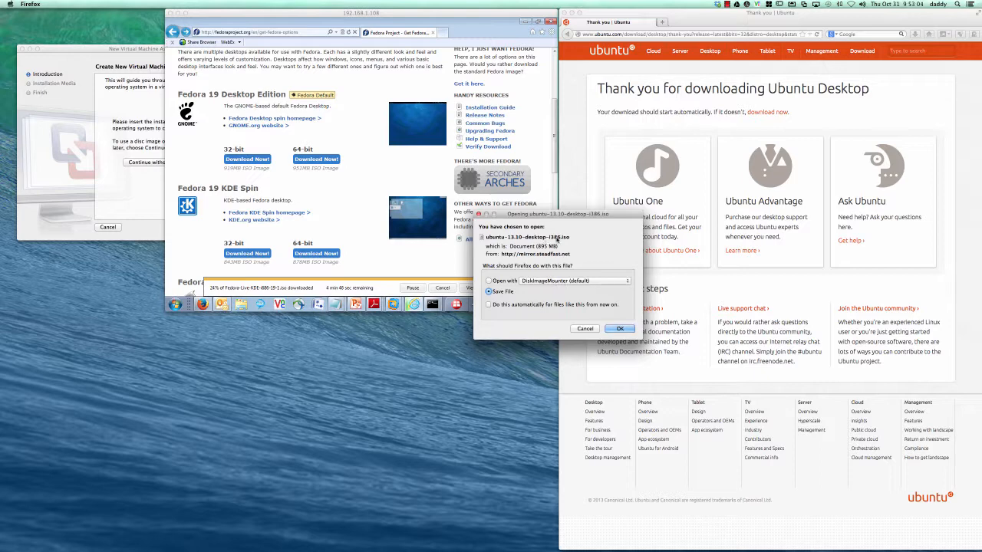
pyautogui.click(614, 330)
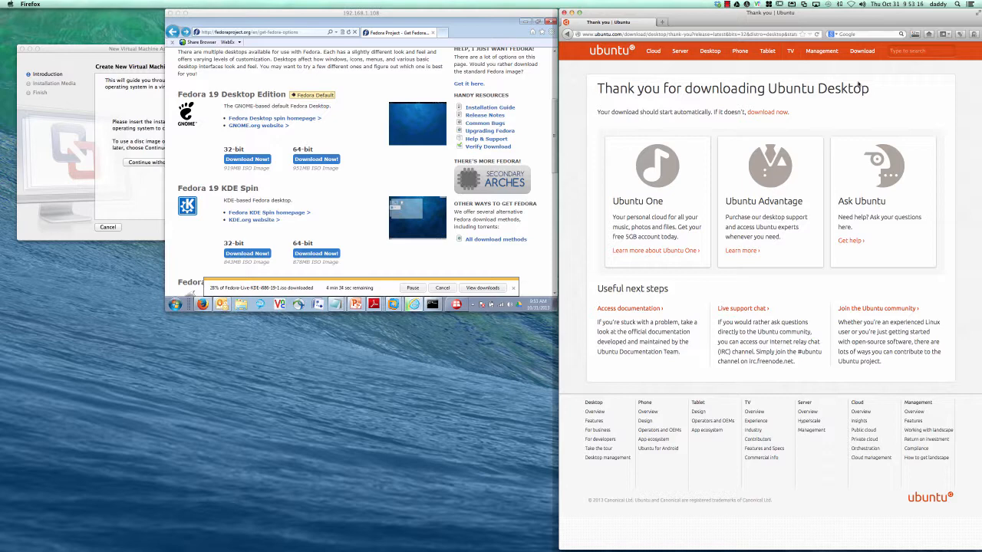
# Step: Check the Ubuntu ISO download progress in Firefox's downloads list
pyautogui.click(916, 34)
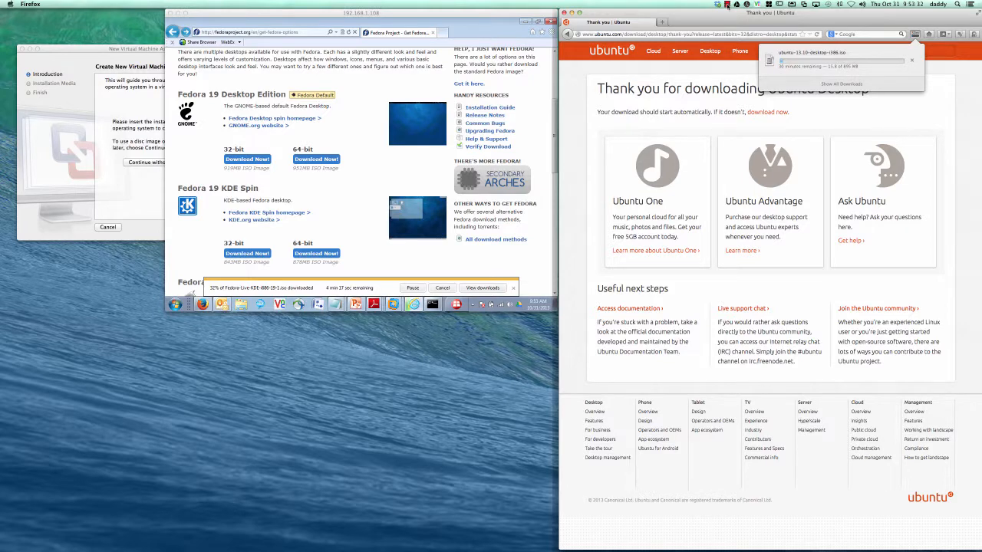
pyautogui.click(726, 4)
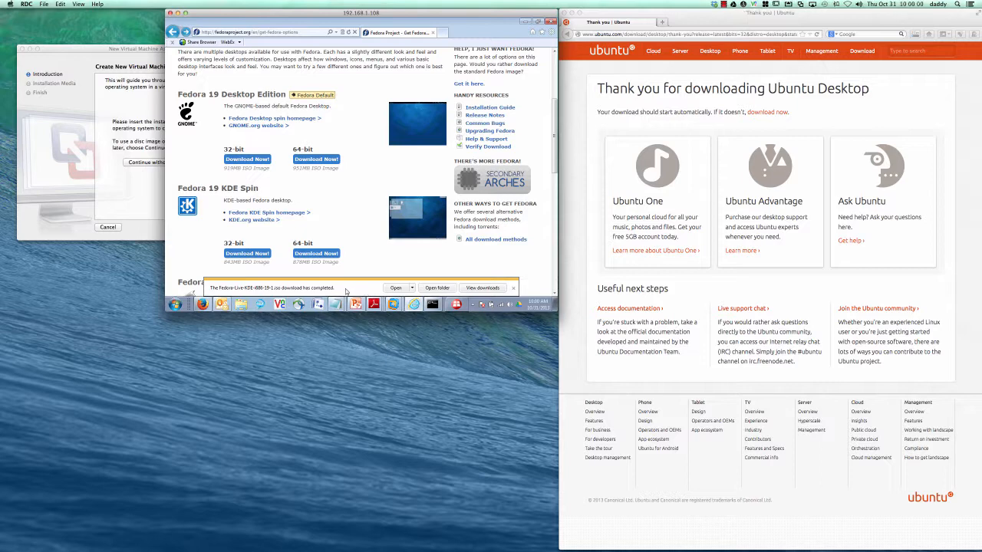
pyautogui.click(916, 34)
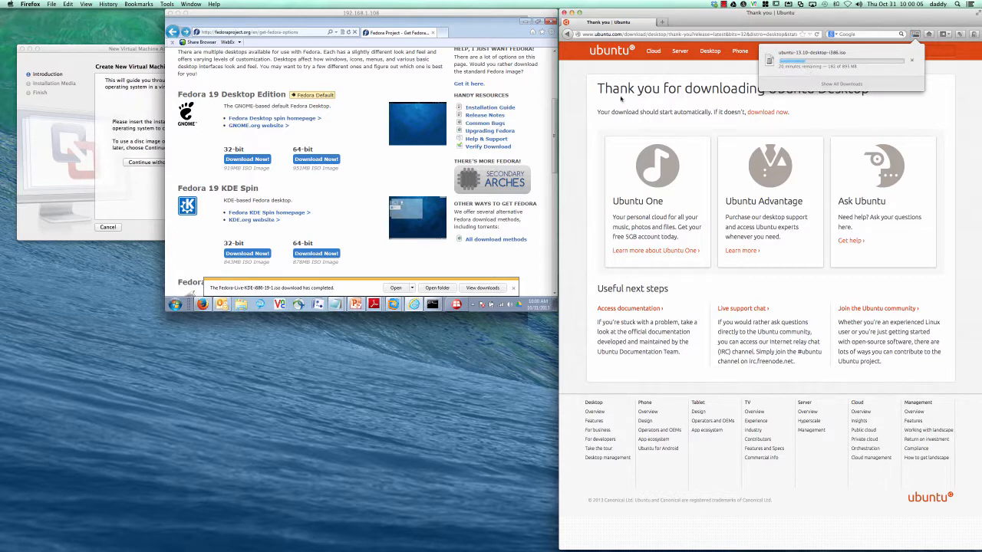
# Step: Dismiss the finished Fedora download notice in the remote desktop and bring VMware Workstation 9 forward
pyautogui.click(369, 169)
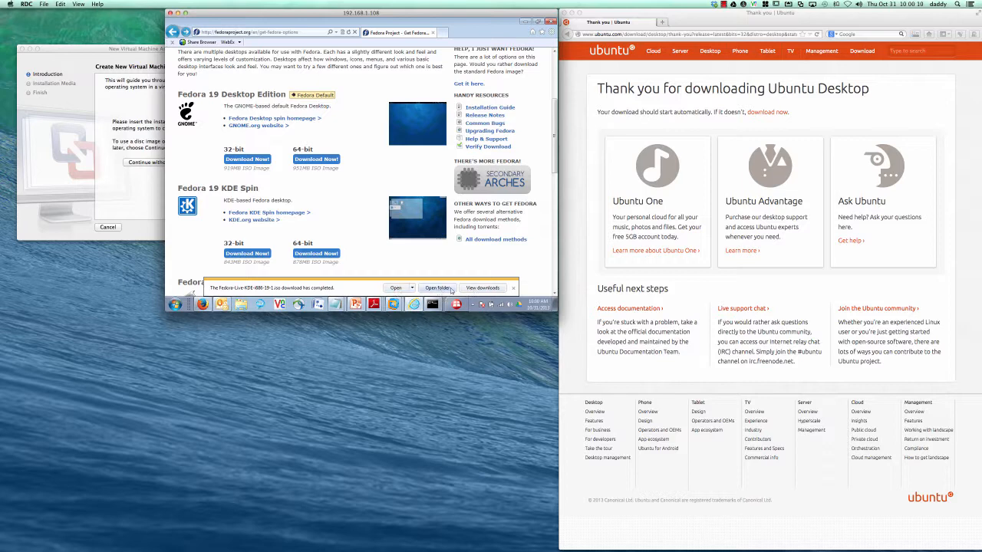
pyautogui.click(514, 289)
pyautogui.click(395, 305)
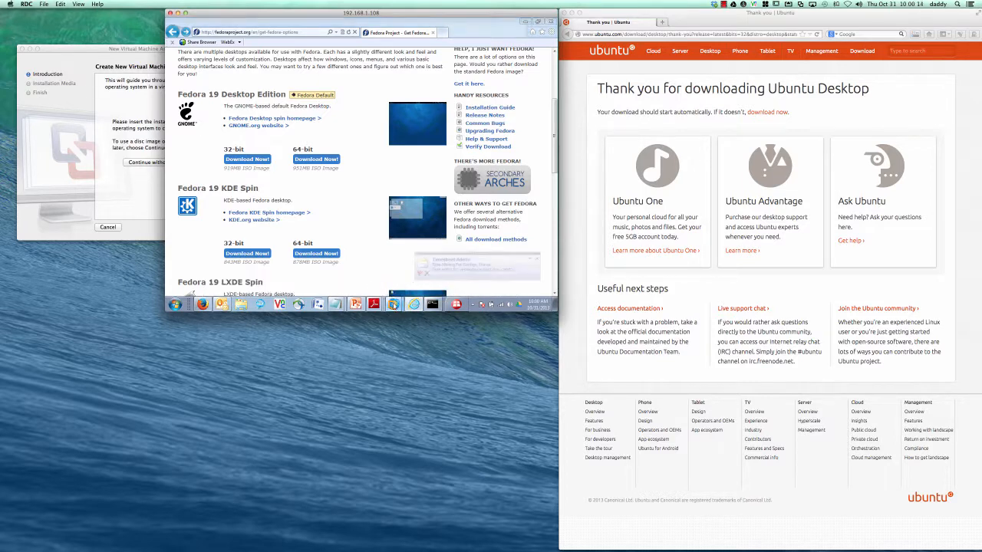
pyautogui.click(384, 265)
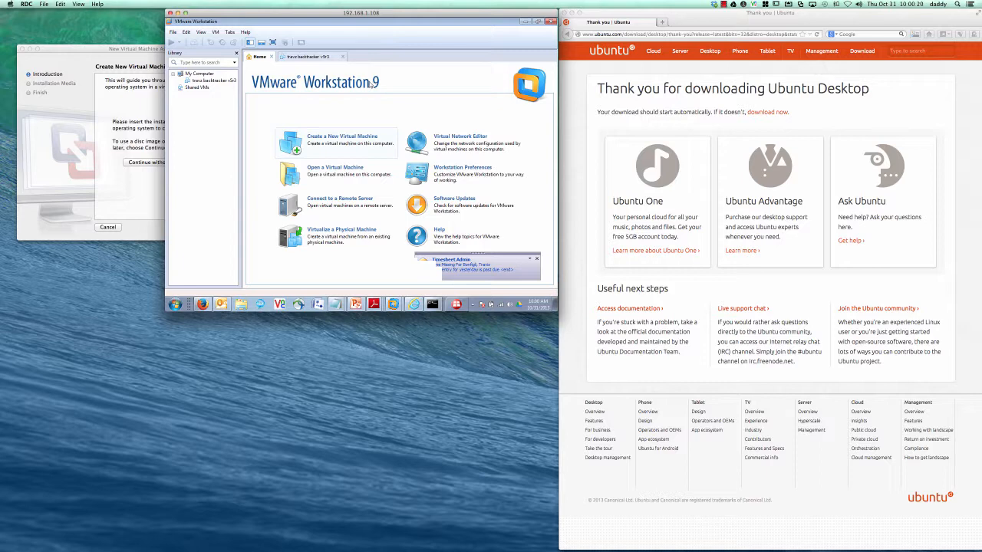
# Step: Begin a Typical new virtual machine that installs from an ISO disc image, and browse for it
pyautogui.click(335, 138)
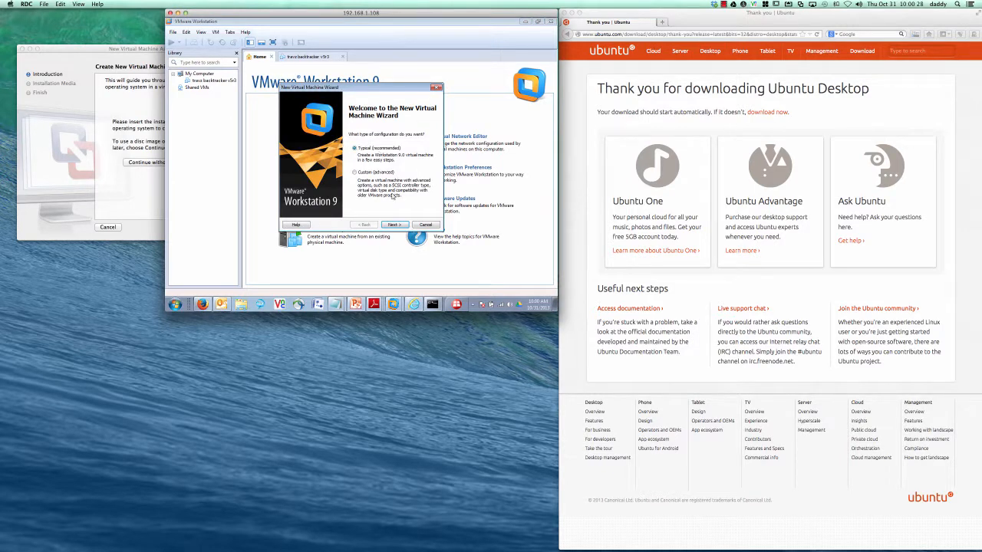
pyautogui.click(395, 224)
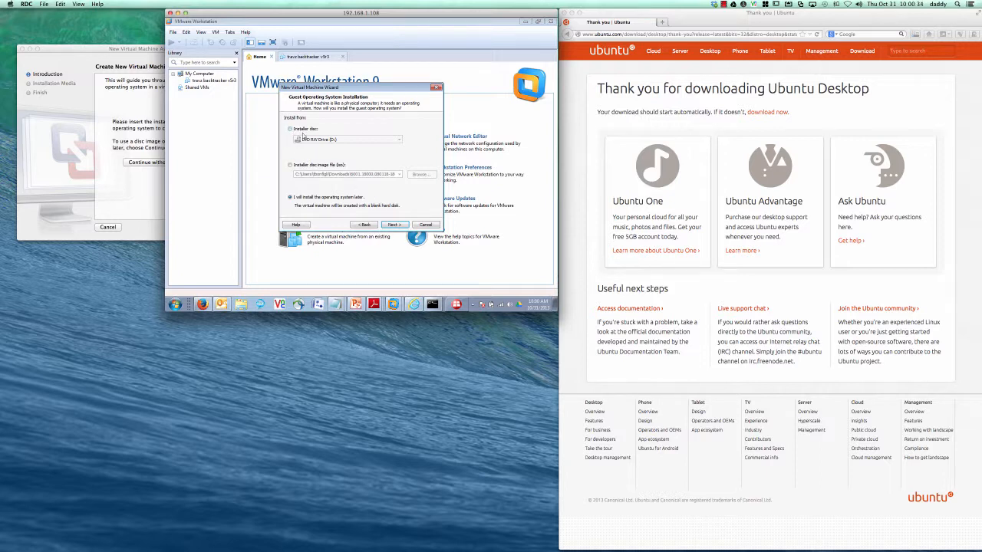
pyautogui.click(312, 167)
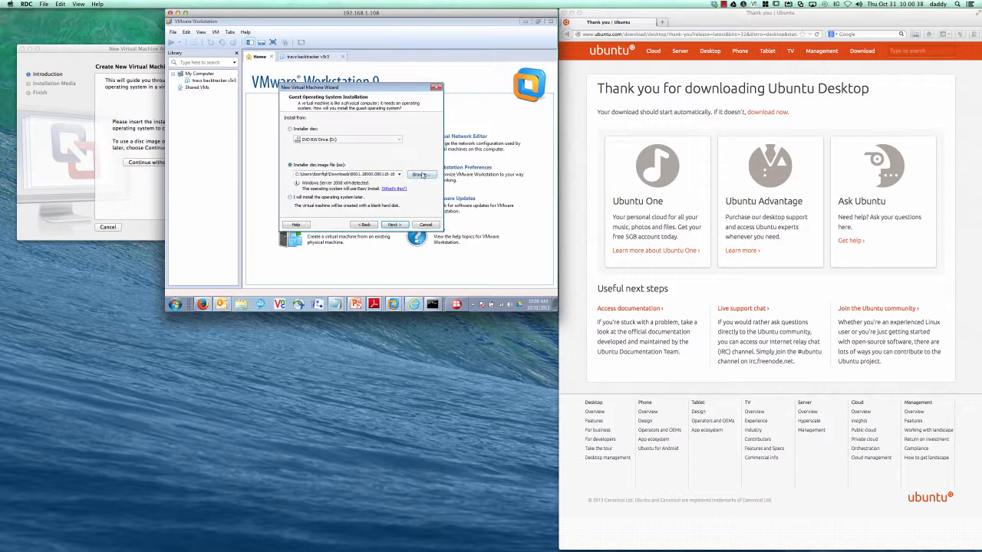
pyautogui.click(421, 175)
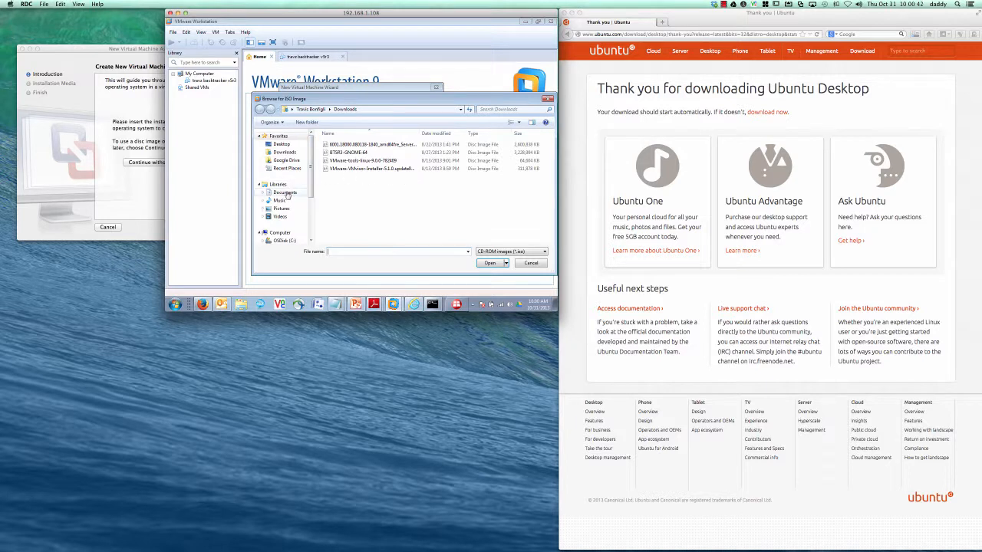
# Step: Pick Fedora-Live-KDE-i686-19-1 from Documents > Virtual Machines as the installer disc image
pyautogui.click(284, 154)
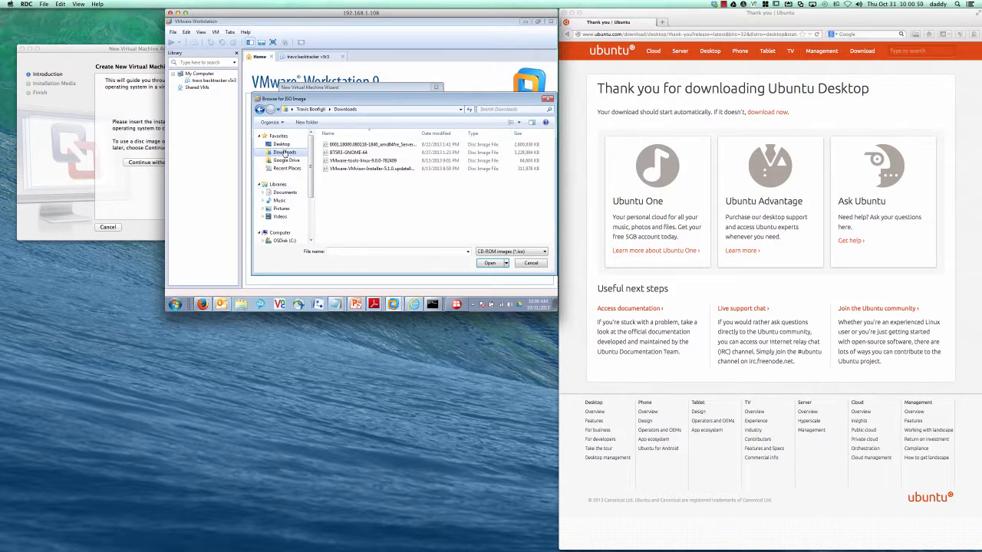
pyautogui.click(284, 193)
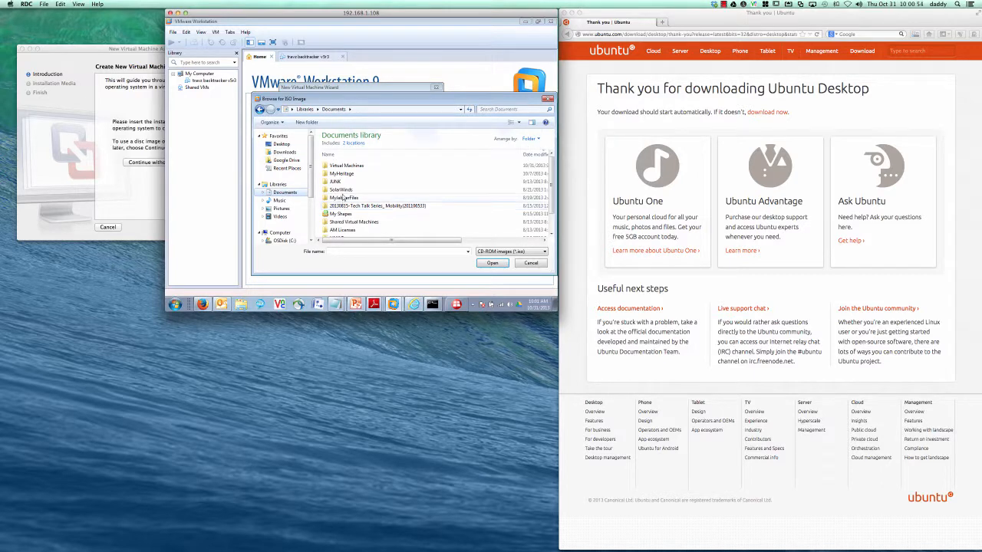
pyautogui.doubleClick(351, 165)
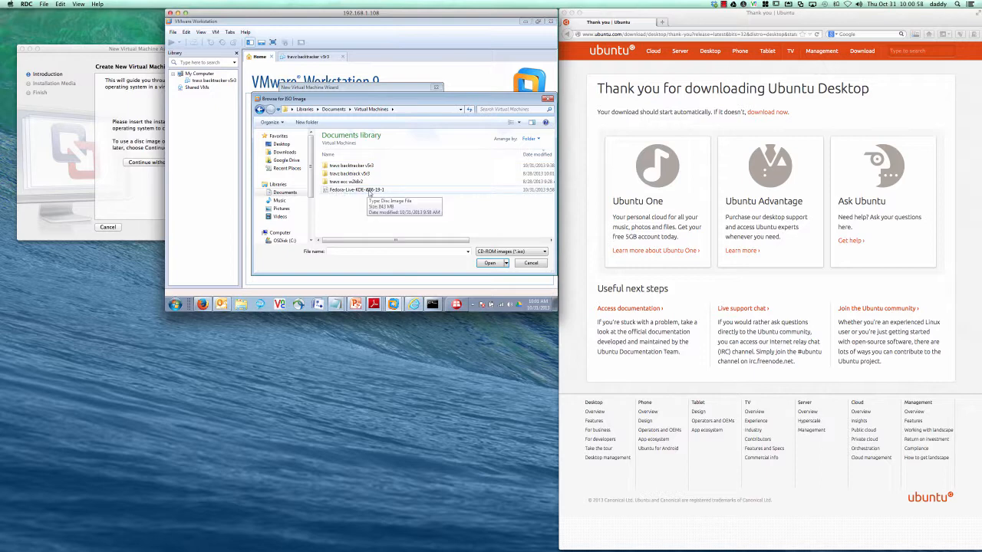
pyautogui.click(369, 191)
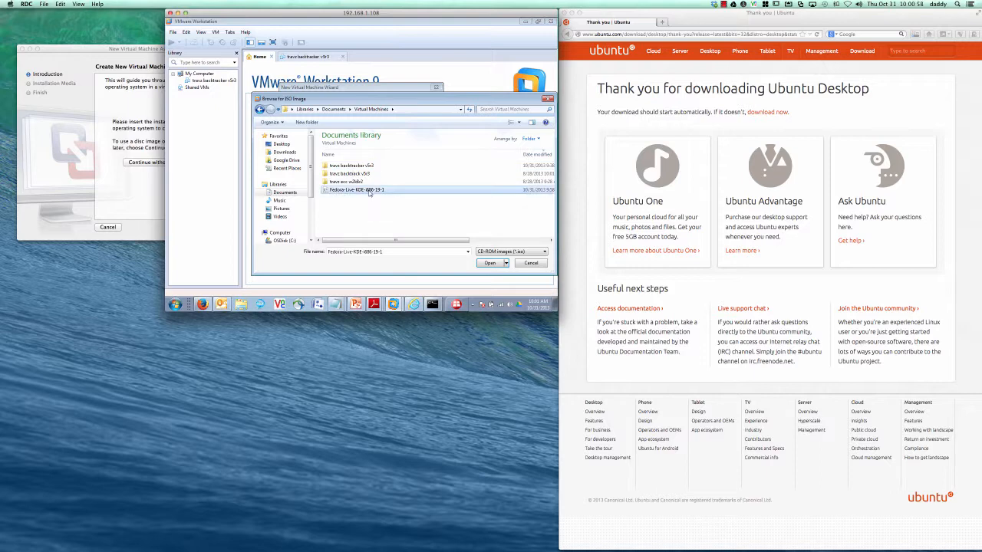
pyautogui.click(491, 263)
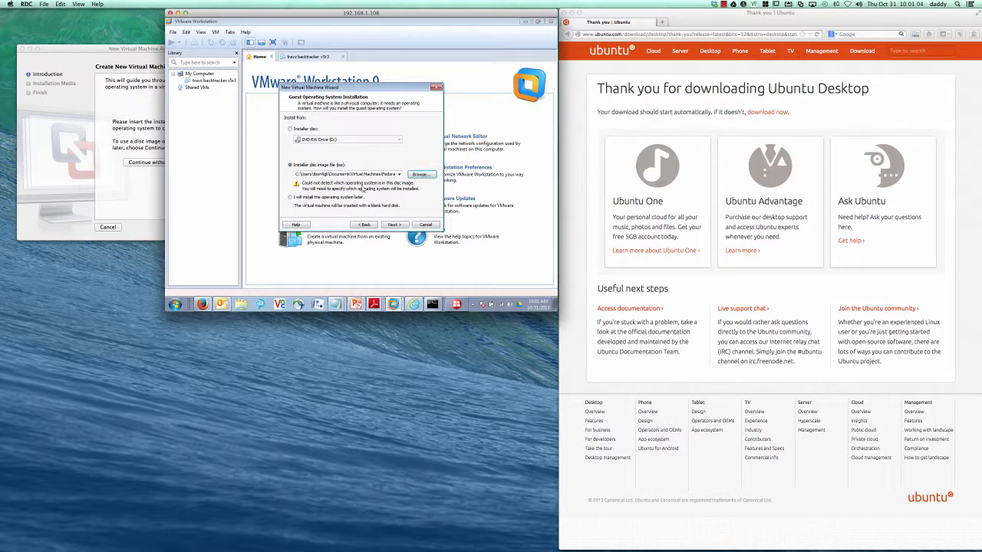
# Step: Choose Linux as the guest operating system with Fedora as its version
pyautogui.click(395, 225)
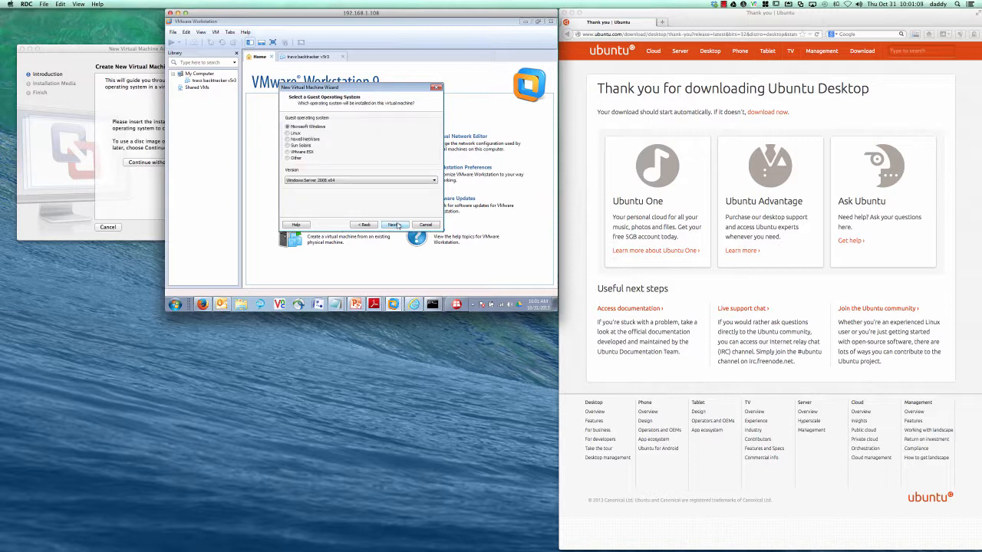
pyautogui.click(288, 134)
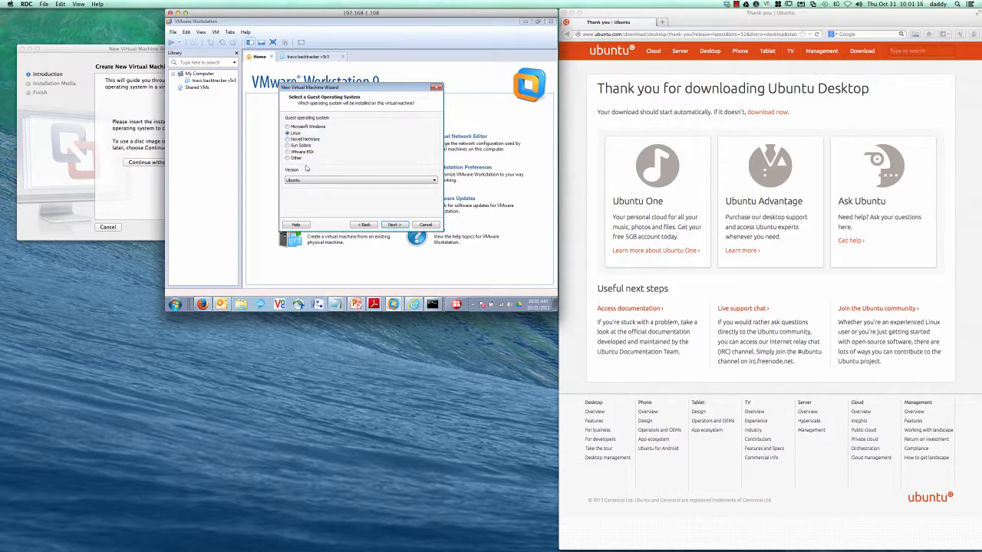
pyautogui.click(333, 179)
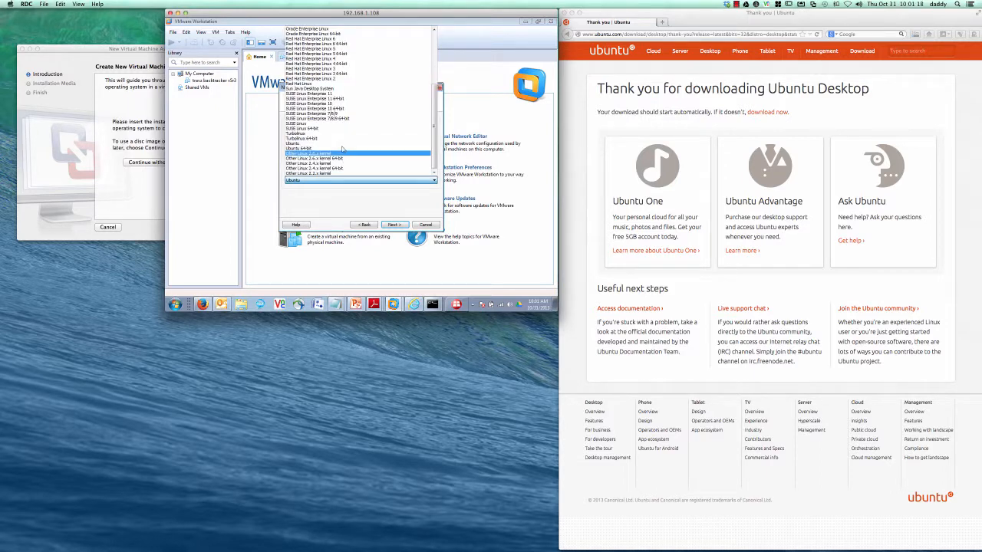
pyautogui.scroll(4, 342, 150)
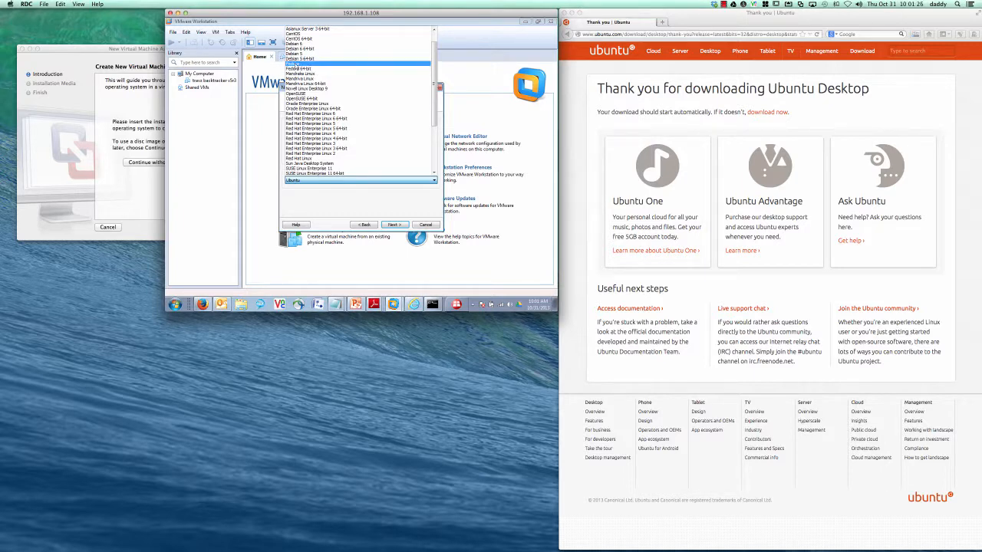
pyautogui.click(298, 64)
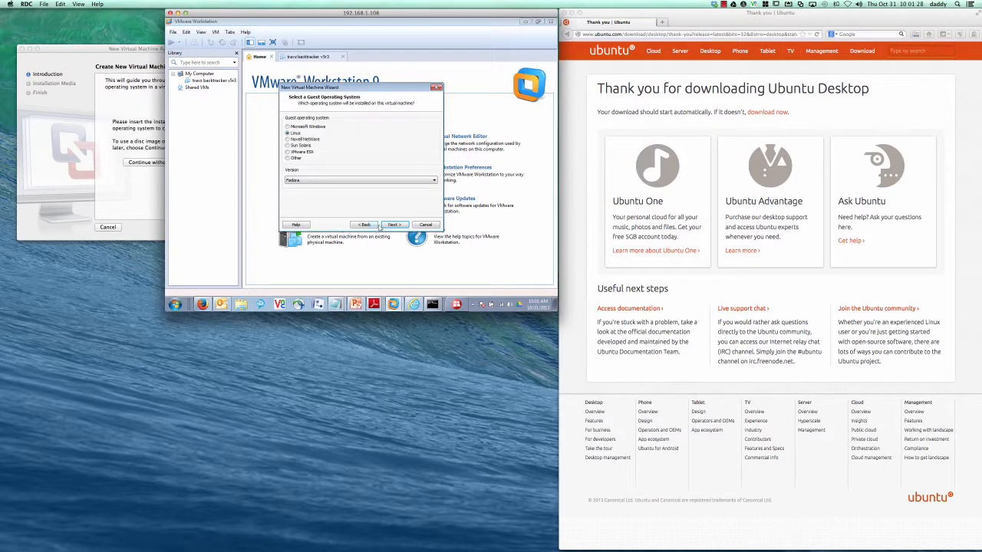
pyautogui.click(393, 224)
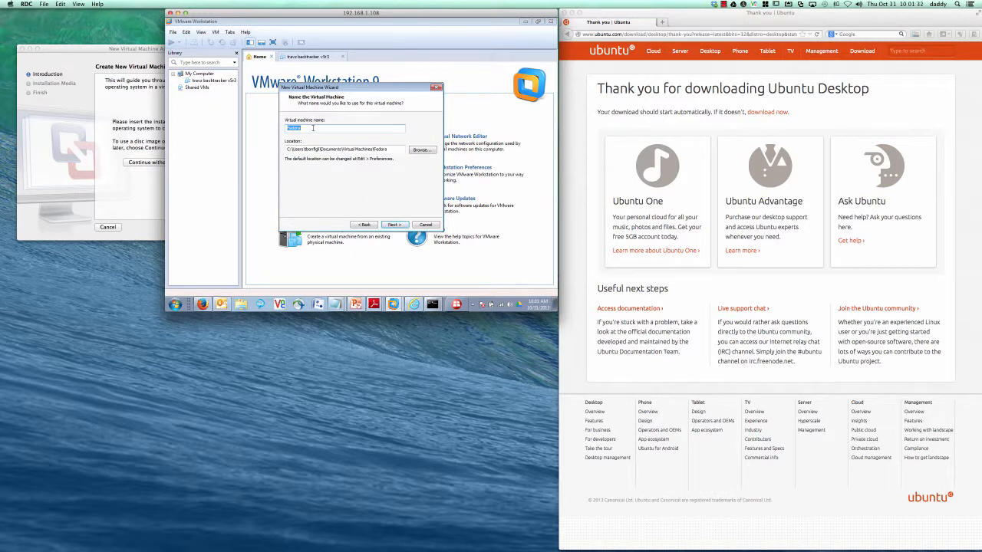
# Step: Name the VM 'TravisFedora' and set its maximum disk size to 30 GB
pyautogui.write('TravisFedora')
pyautogui.click(394, 225)
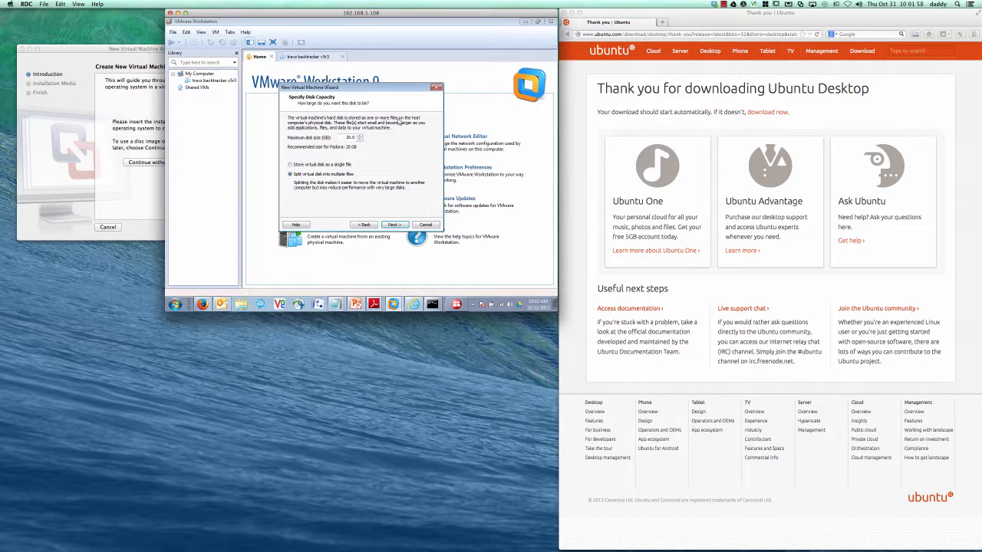
pyautogui.doubleClick(348, 138)
pyautogui.doubleClick(348, 138)
pyautogui.click(360, 136)
pyautogui.click(345, 137)
# Step: In Customize Hardware, set 2 processors with 2 cores per processor (4 cores total)
pyautogui.click(400, 226)
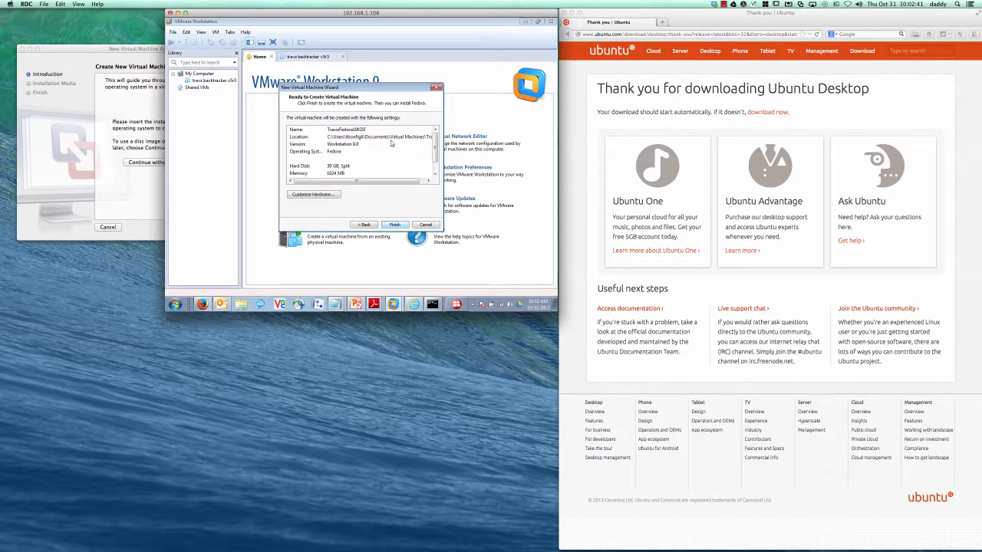
pyautogui.scroll(-2, 434, 154)
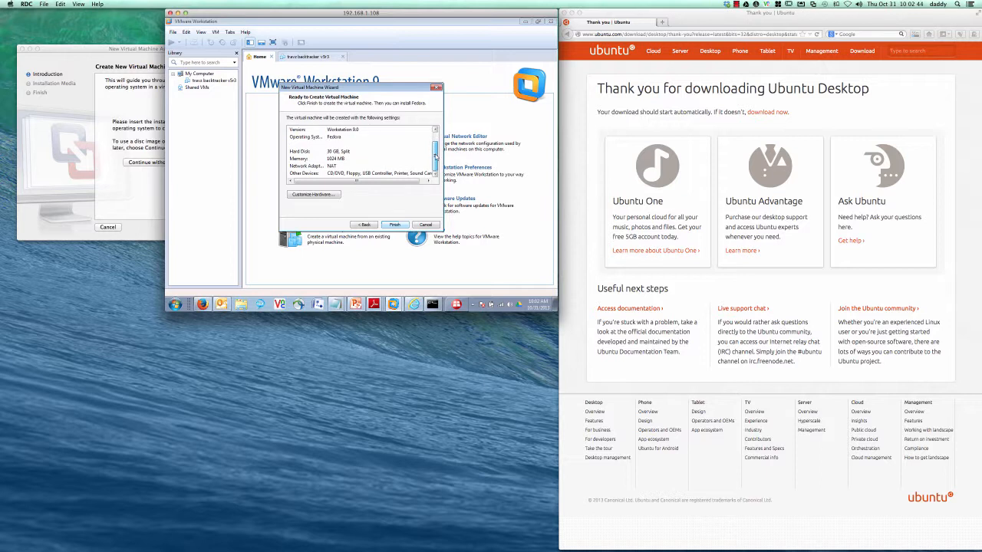
pyautogui.moveTo(435, 144)
pyautogui.mouseDown()
pyautogui.moveTo(436, 136)
pyautogui.moveTo(437, 158)
pyautogui.moveTo(435, 137)
pyautogui.mouseUp()
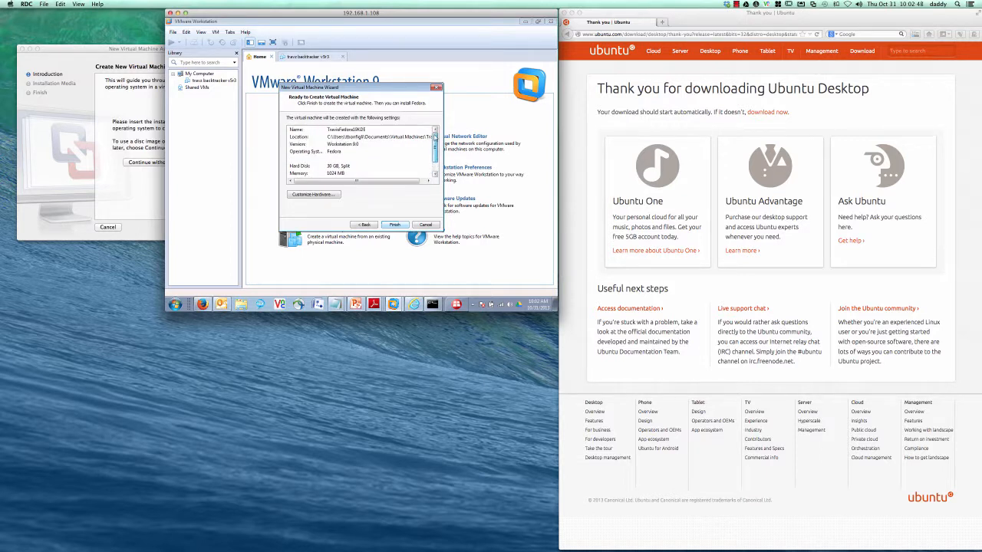
pyautogui.click(321, 196)
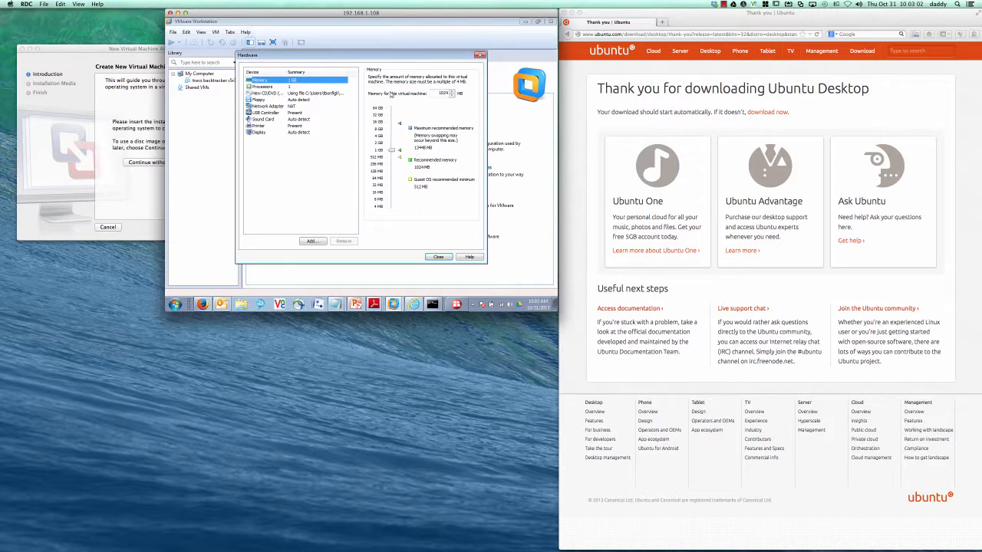
pyautogui.click(291, 85)
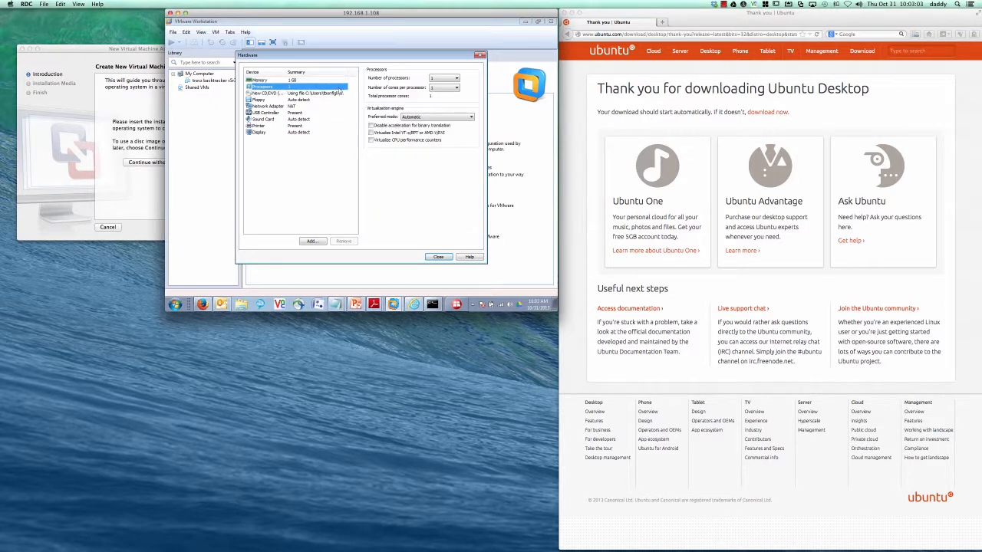
pyautogui.click(439, 79)
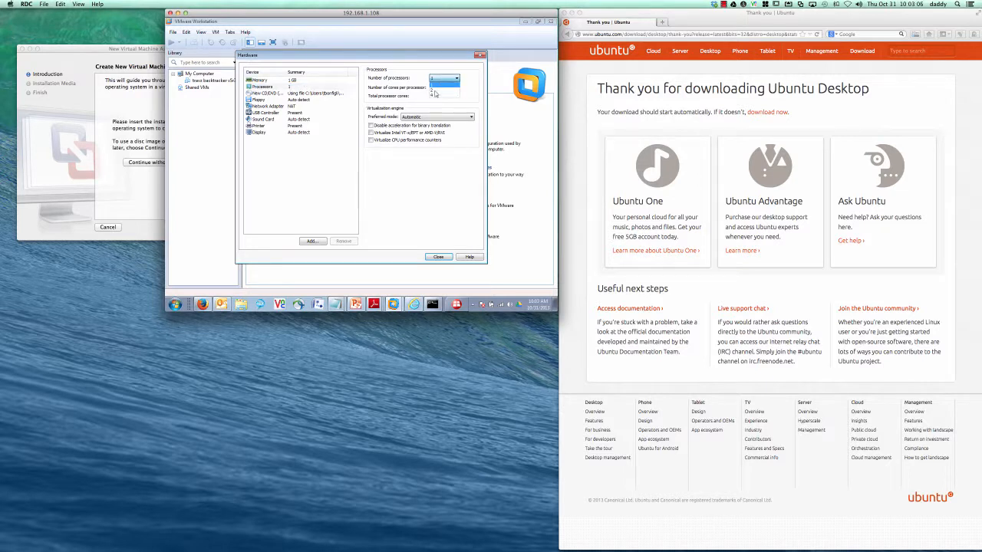
pyautogui.click(435, 92)
pyautogui.click(435, 90)
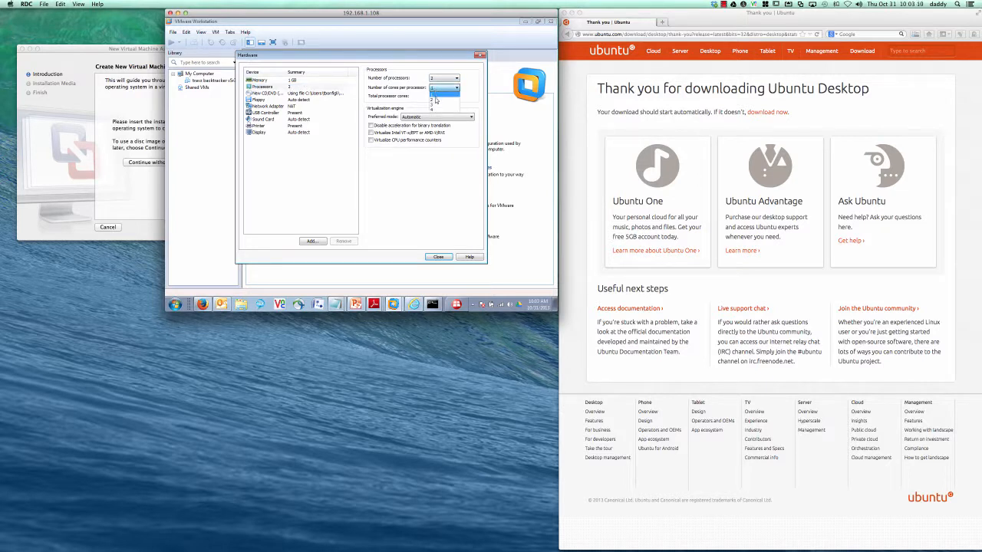
pyautogui.click(435, 100)
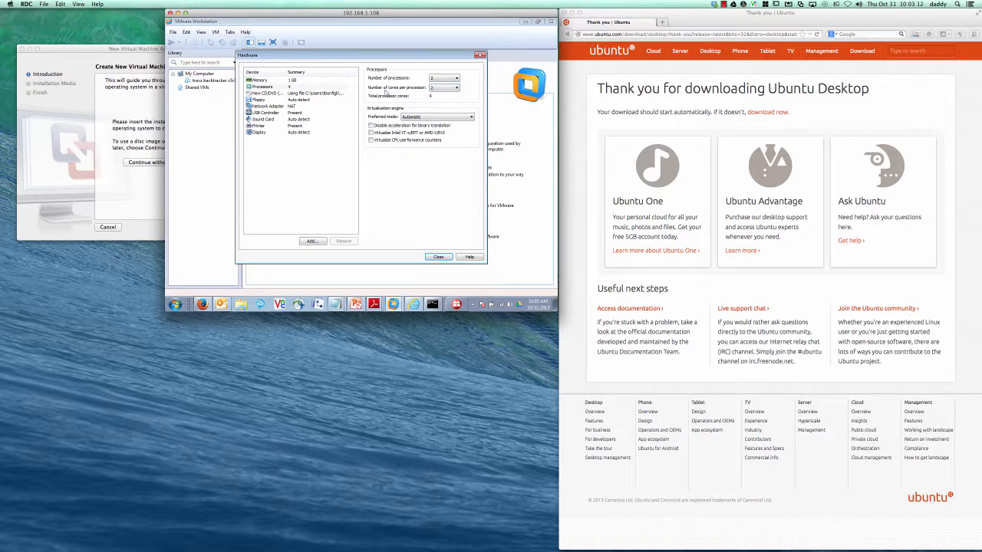
pyautogui.click(276, 82)
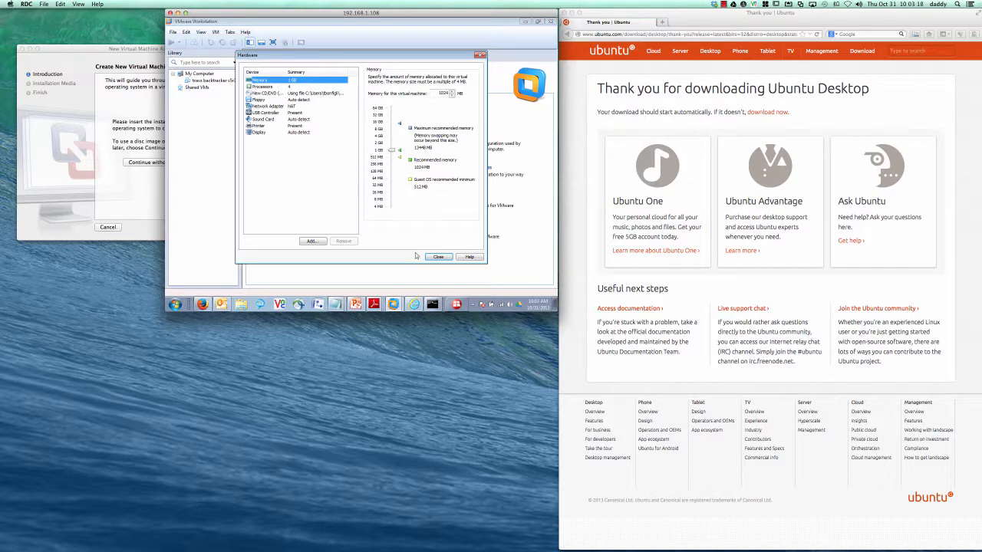
pyautogui.click(438, 258)
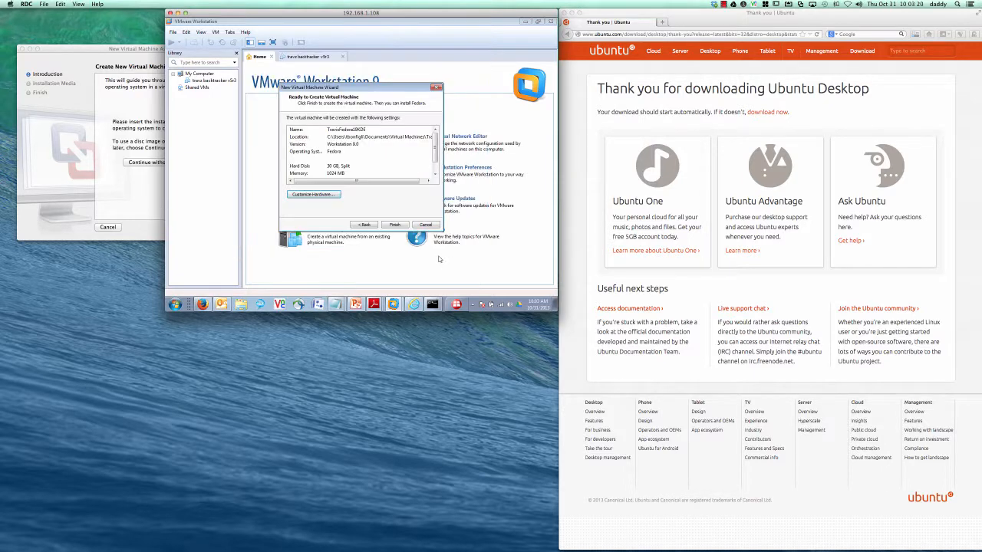
# Step: Finish the New Virtual Machine Wizard and power on the new Fedora 19 KDE VM
pyautogui.click(394, 225)
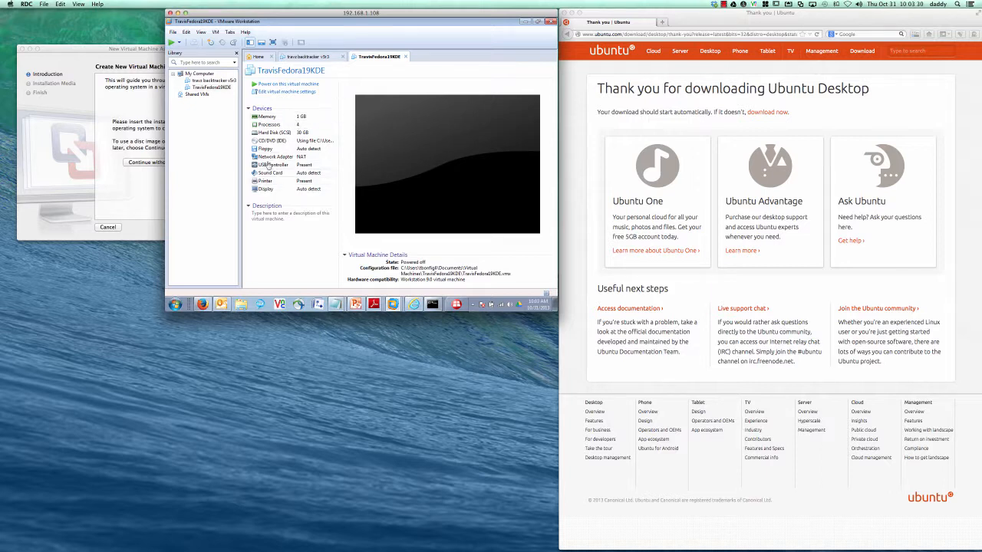
pyautogui.click(291, 84)
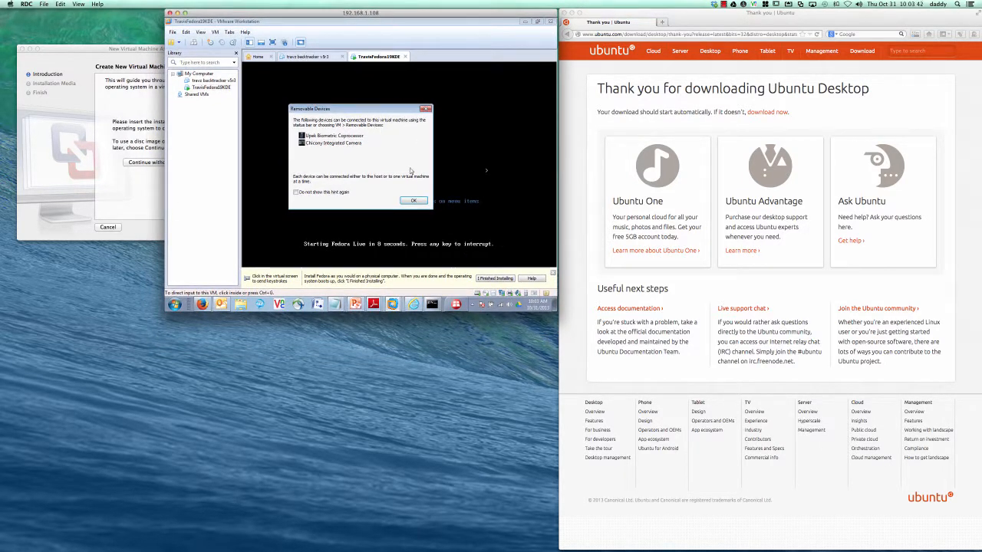
# Step: Dismiss the Removable Devices notice and install hint bar, then focus the VM console while it boots
pyautogui.click(413, 201)
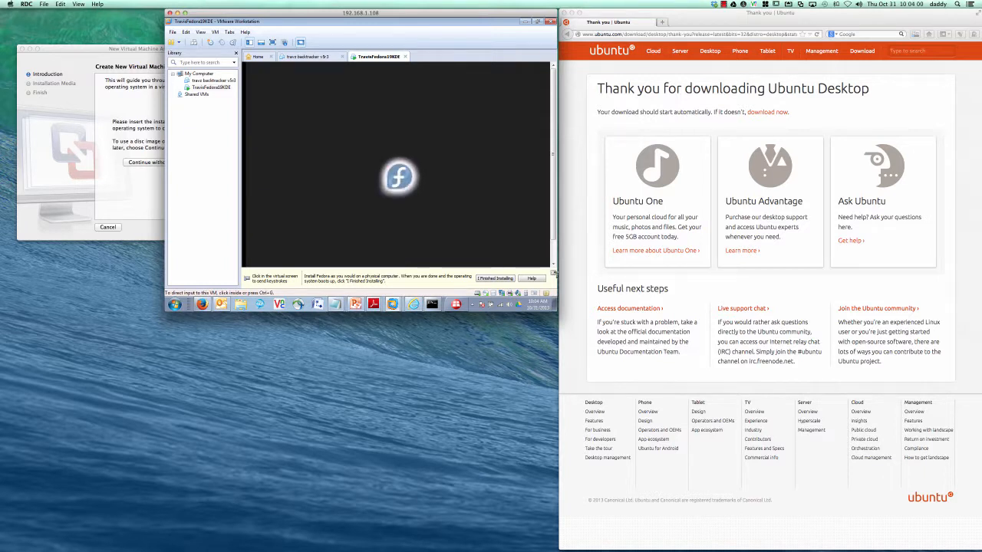
pyautogui.click(552, 272)
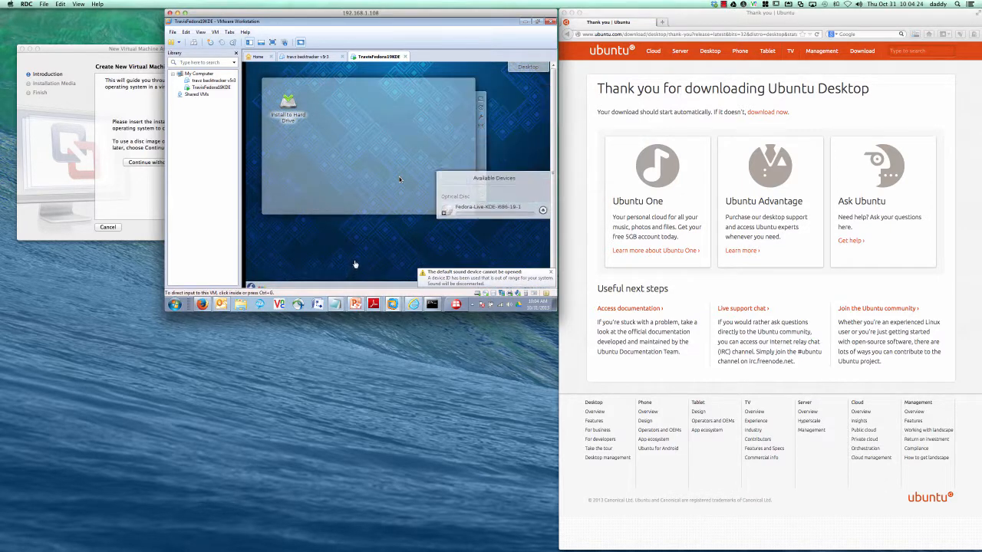
pyautogui.click(399, 176)
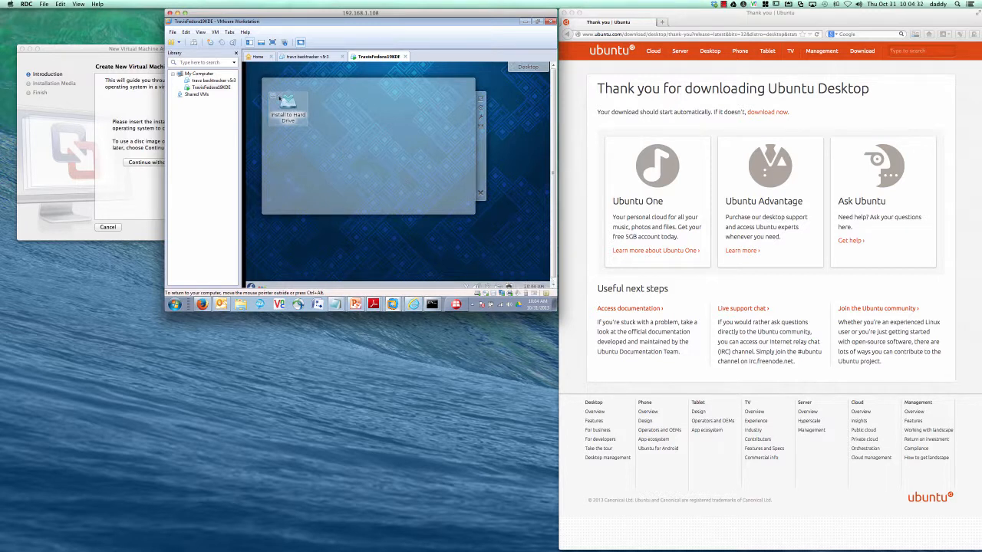
# Step: Launch Install to Hard Drive and continue with English (United States) as the language
pyautogui.click(290, 104)
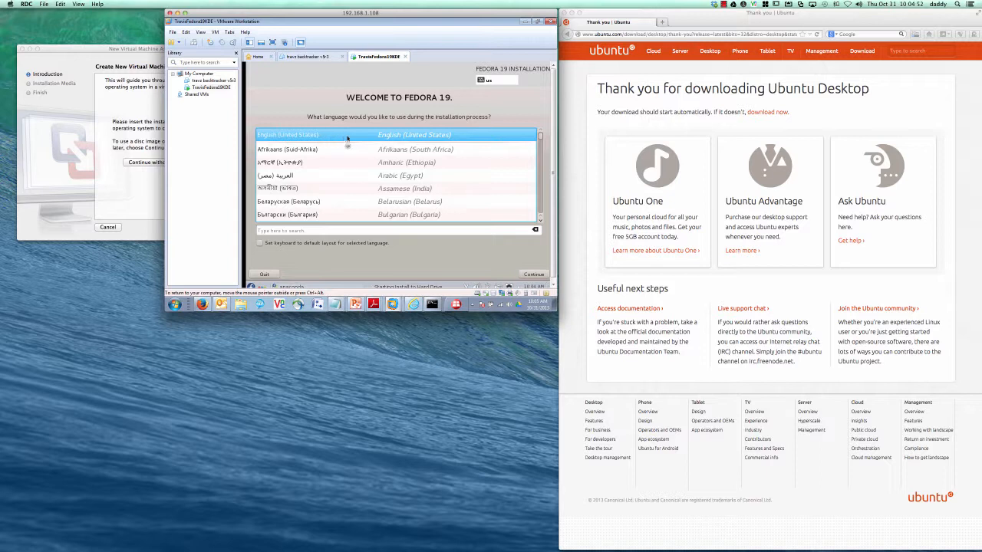
pyautogui.click(534, 274)
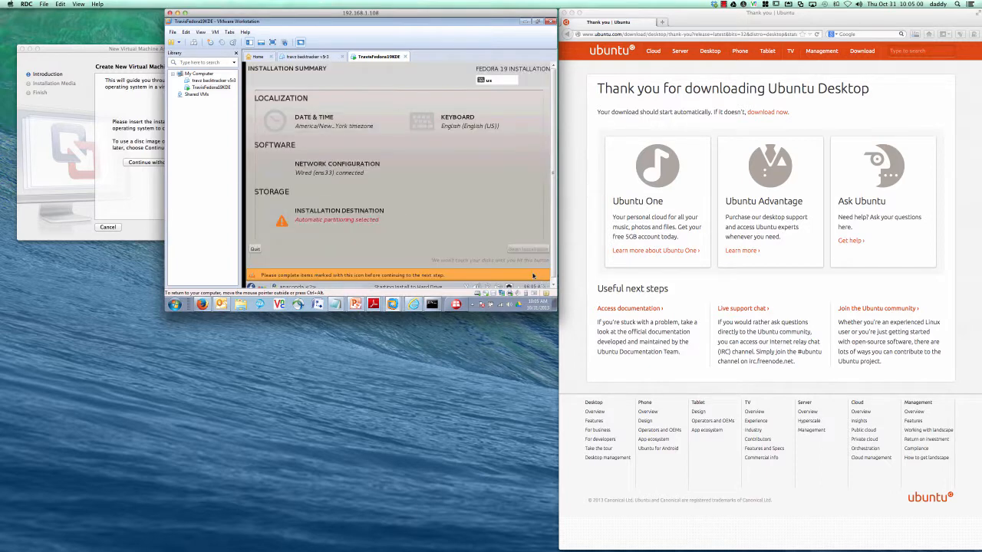
# Step: Turn Network Time off in Date & Time, with region America
pyautogui.click(311, 121)
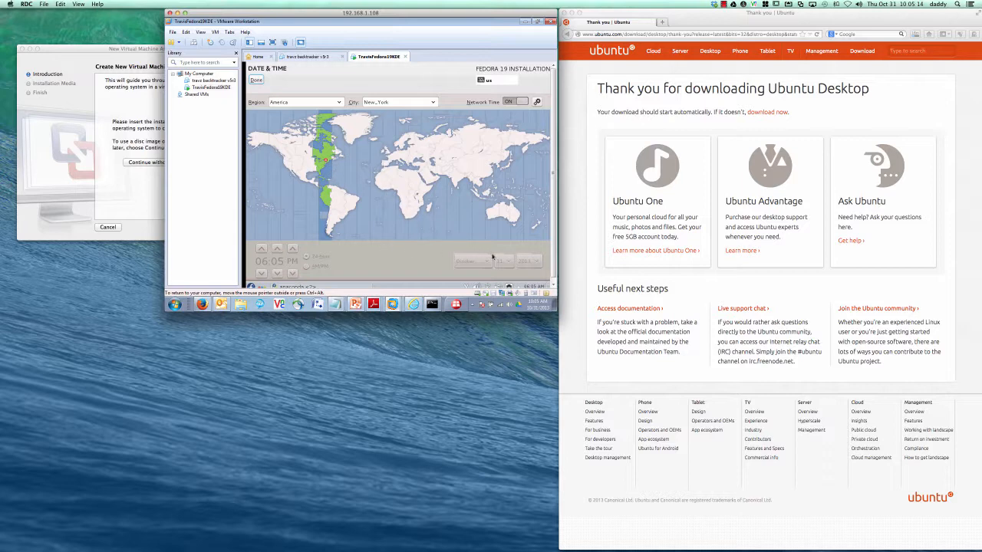
pyautogui.click(508, 103)
pyautogui.click(516, 102)
pyautogui.click(503, 103)
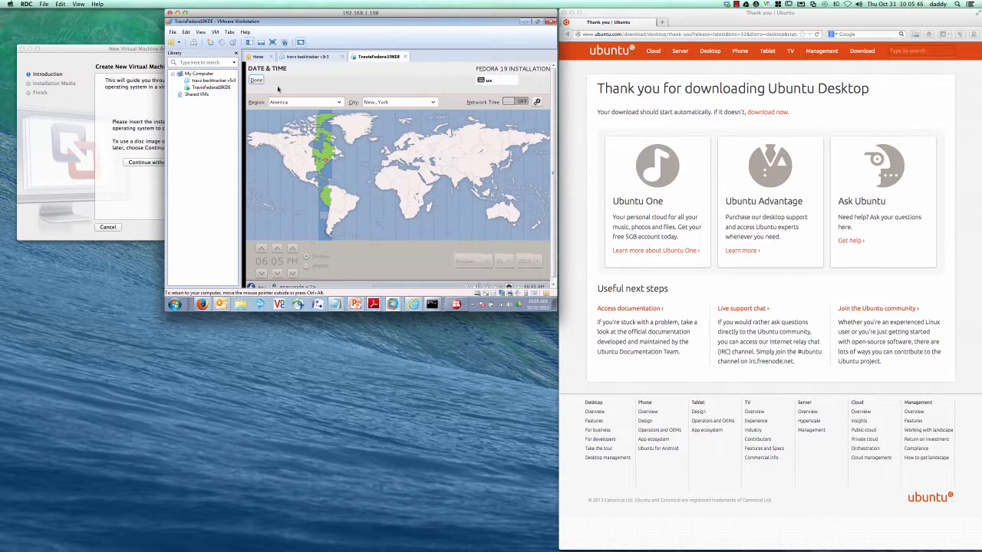
pyautogui.click(293, 104)
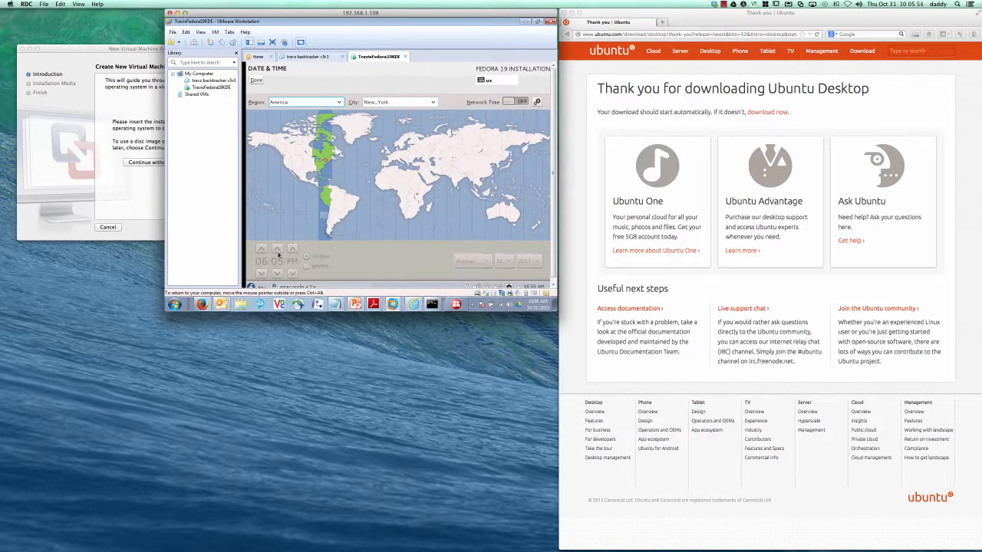
pyautogui.click(257, 80)
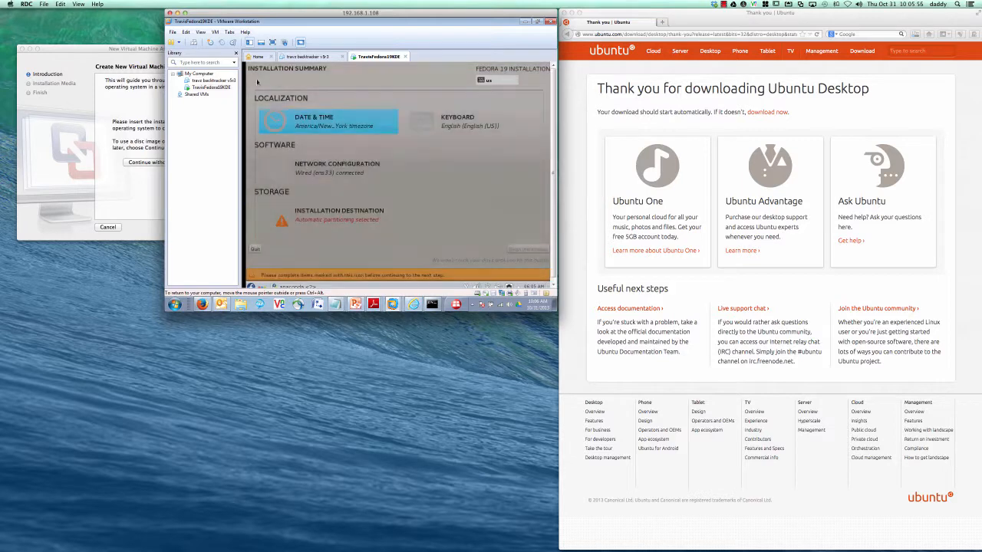
# Step: Set the timezone to America/New_York, then go to Installation Destination
pyautogui.click(318, 122)
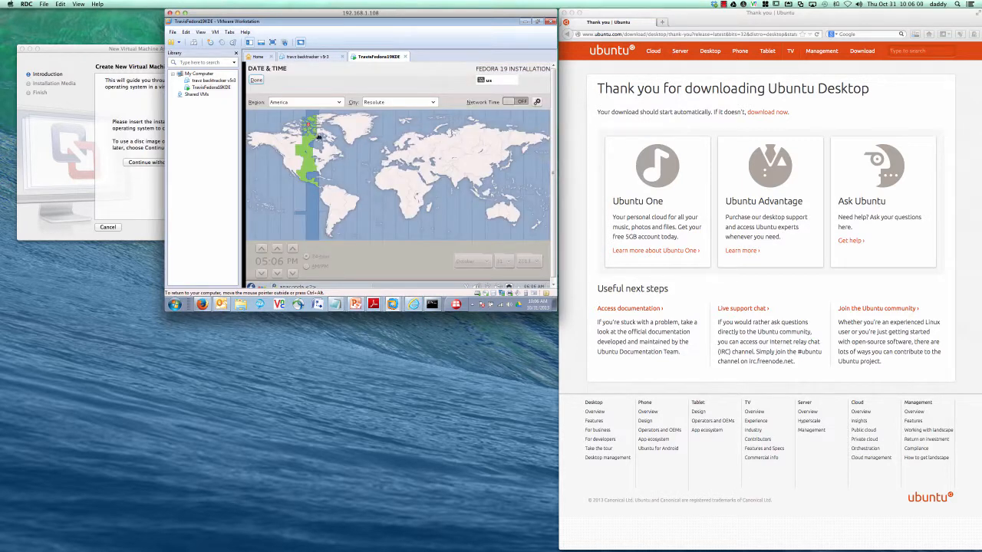
pyautogui.click(326, 163)
pyautogui.click(326, 165)
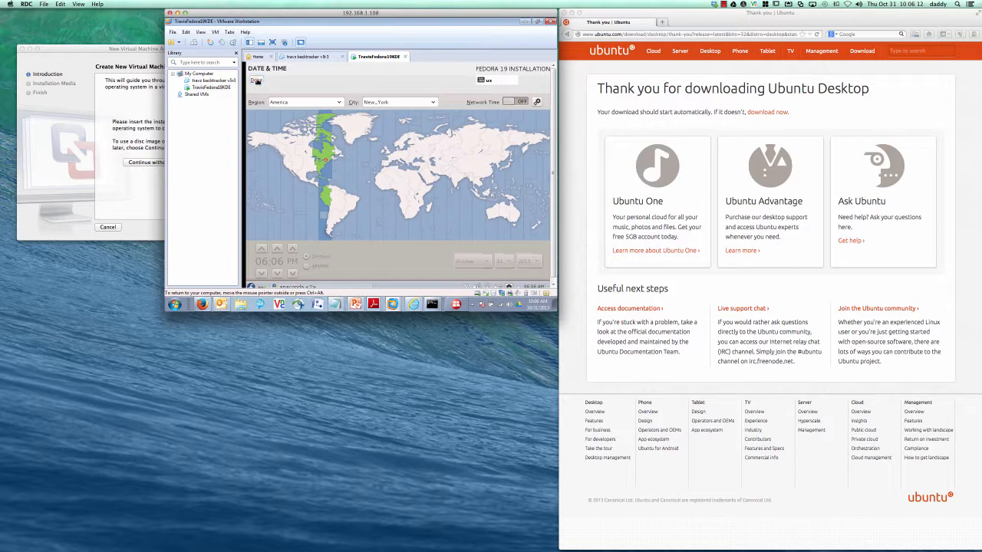
pyautogui.click(256, 80)
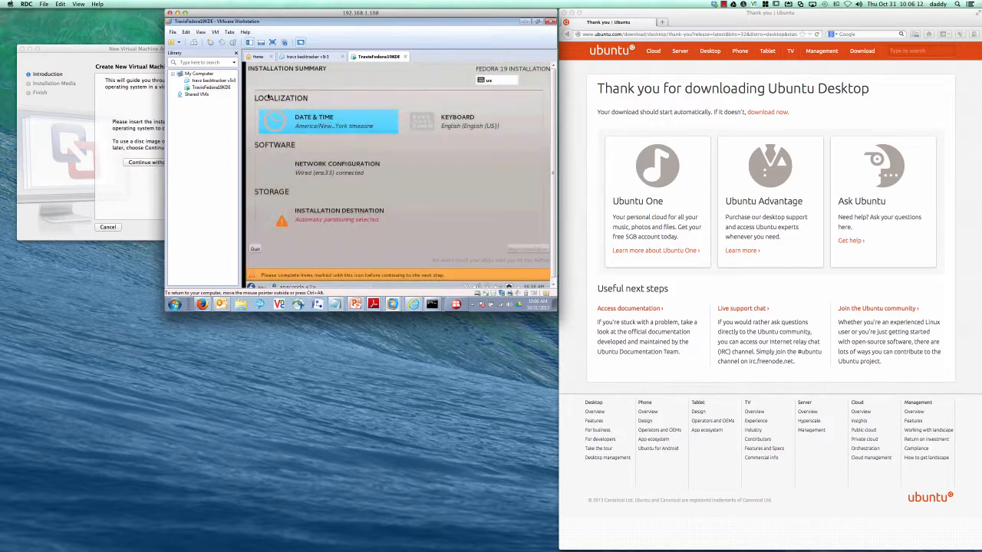
pyautogui.click(314, 214)
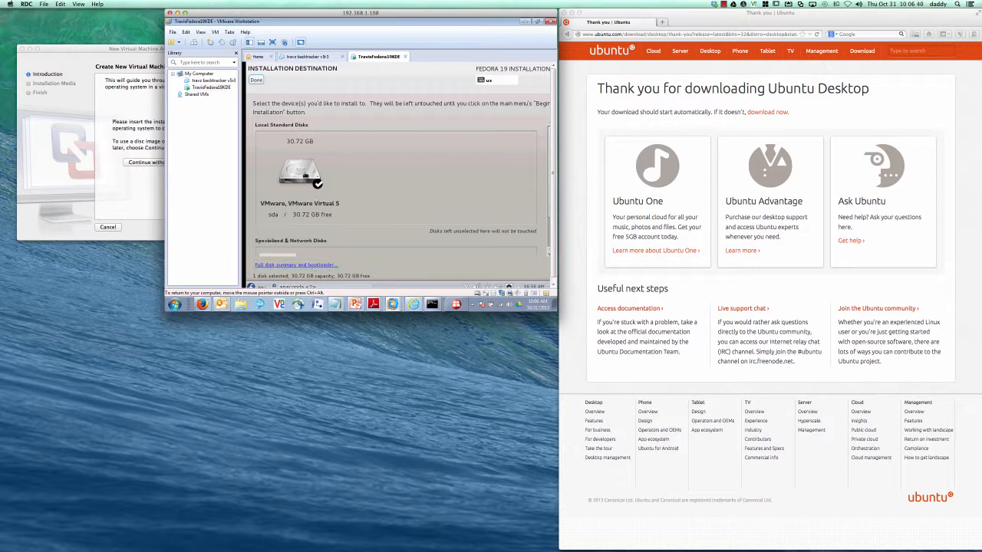
# Step: Choose the 30.72 GB sda disk with automatic partitioning and begin the installation
pyautogui.click(301, 173)
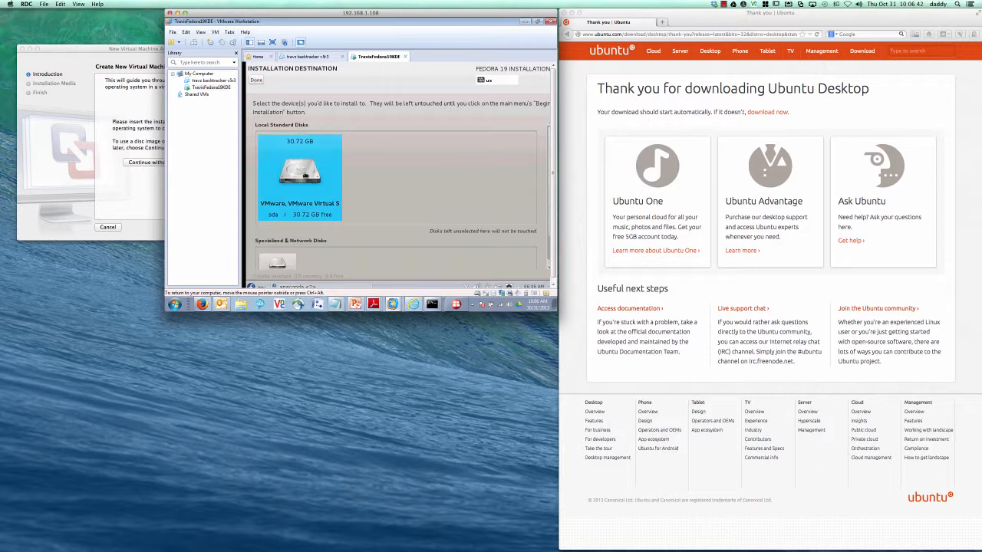
pyautogui.click(302, 172)
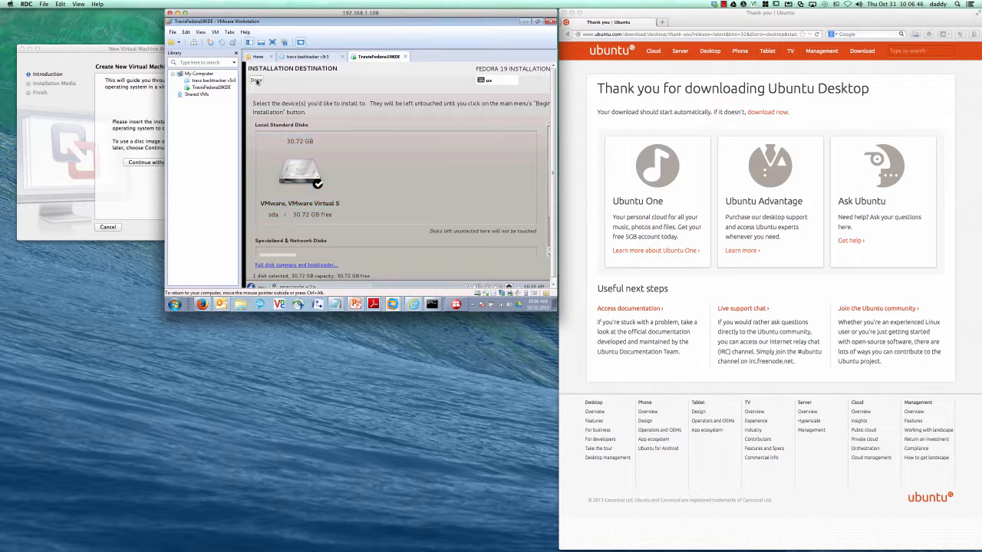
pyautogui.click(257, 80)
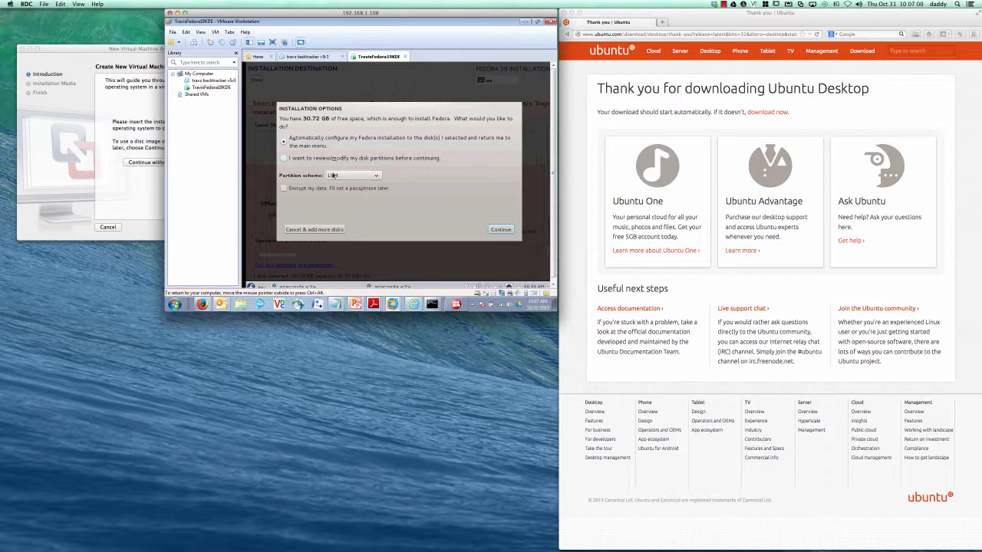
pyautogui.click(494, 228)
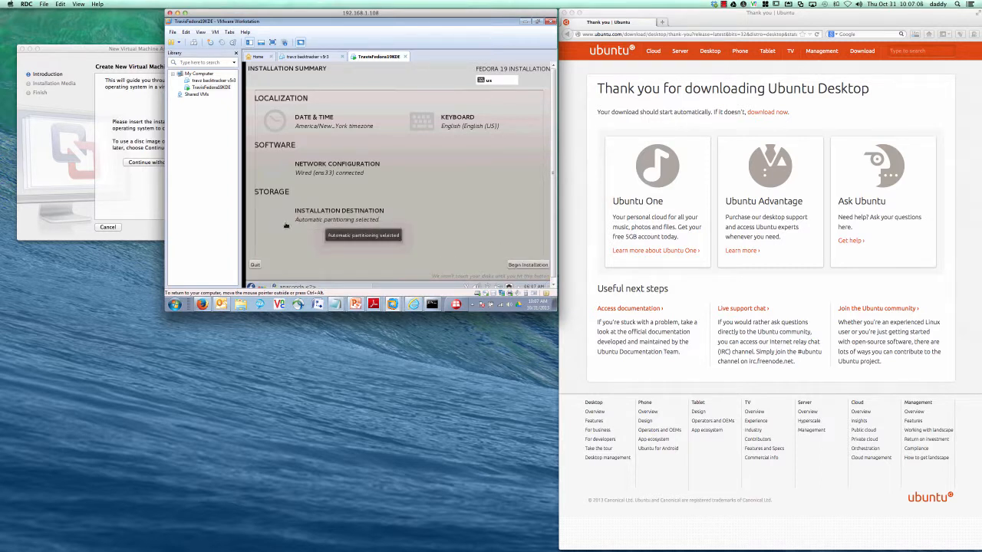
pyautogui.click(526, 266)
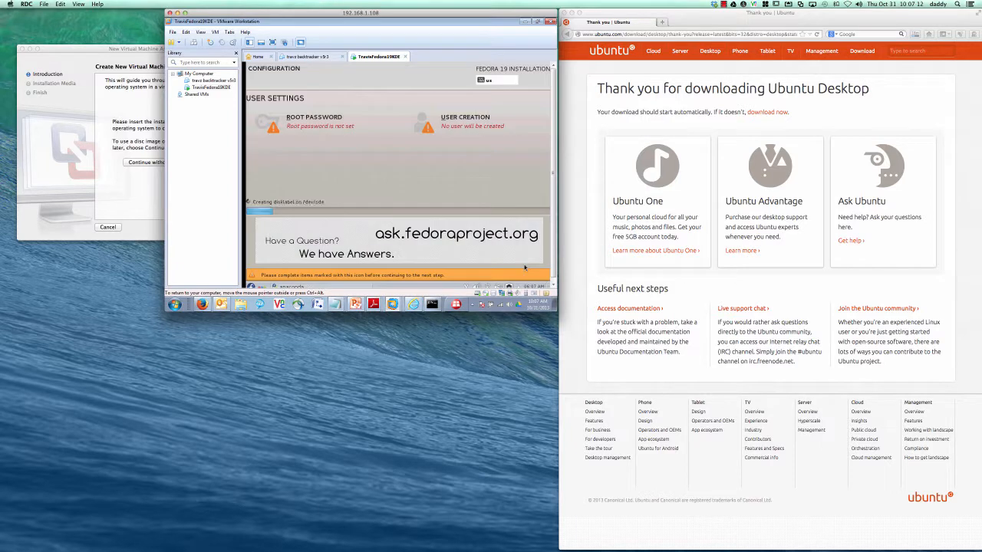
# Step: Enter and confirm the root password, accepting it despite the weak-password warning
pyautogui.click(310, 120)
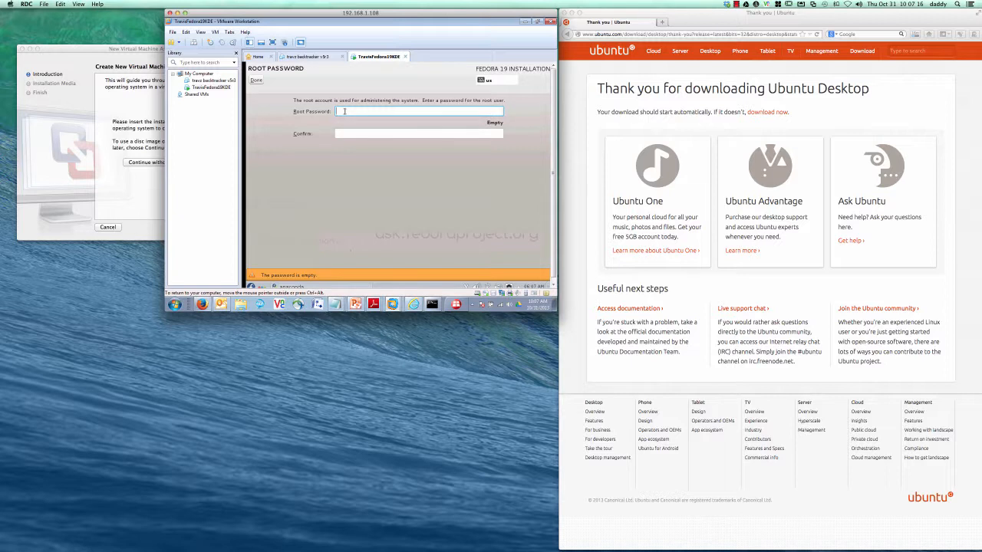
pyautogui.write('passwd')
pyautogui.press('Tab')
pyautogui.write('p')
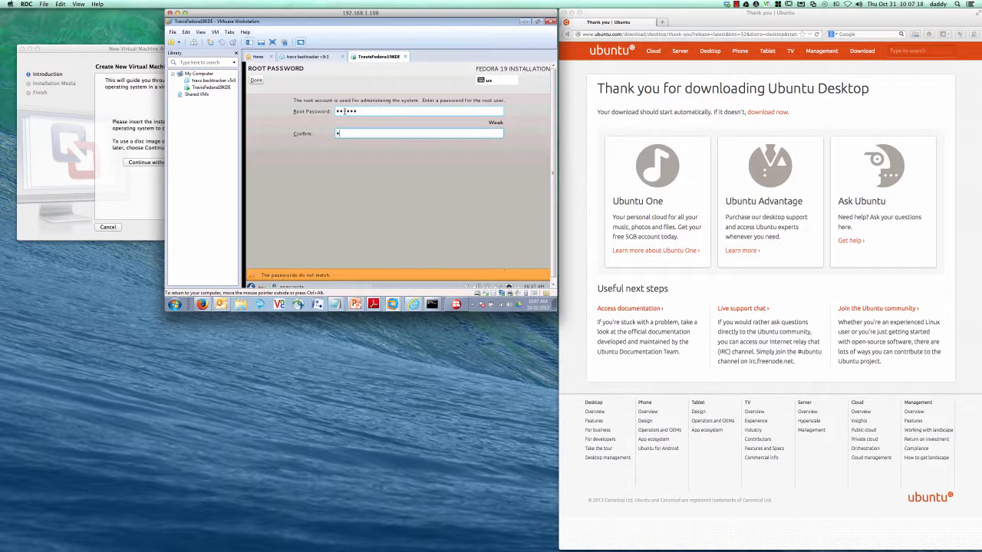
pyautogui.write('asswd')
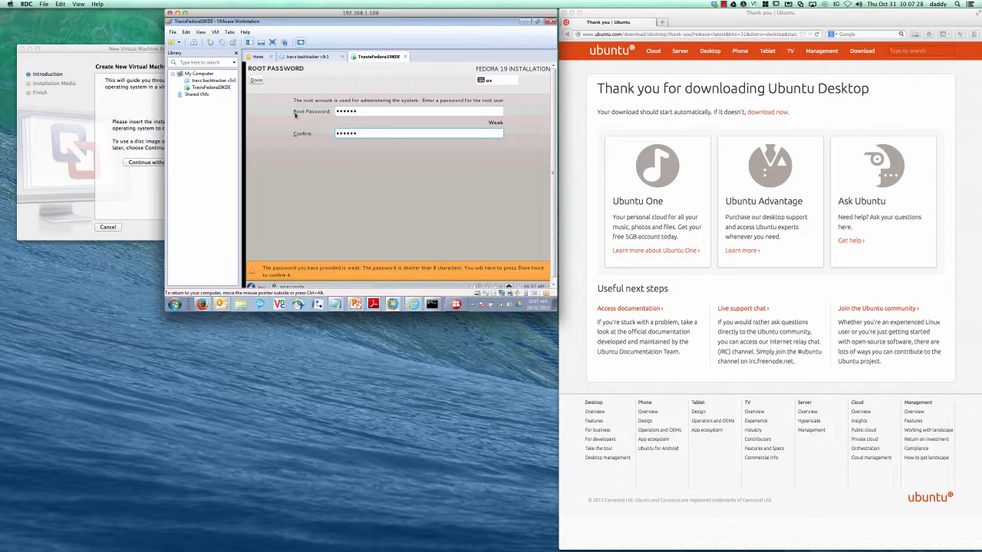
pyautogui.click(258, 80)
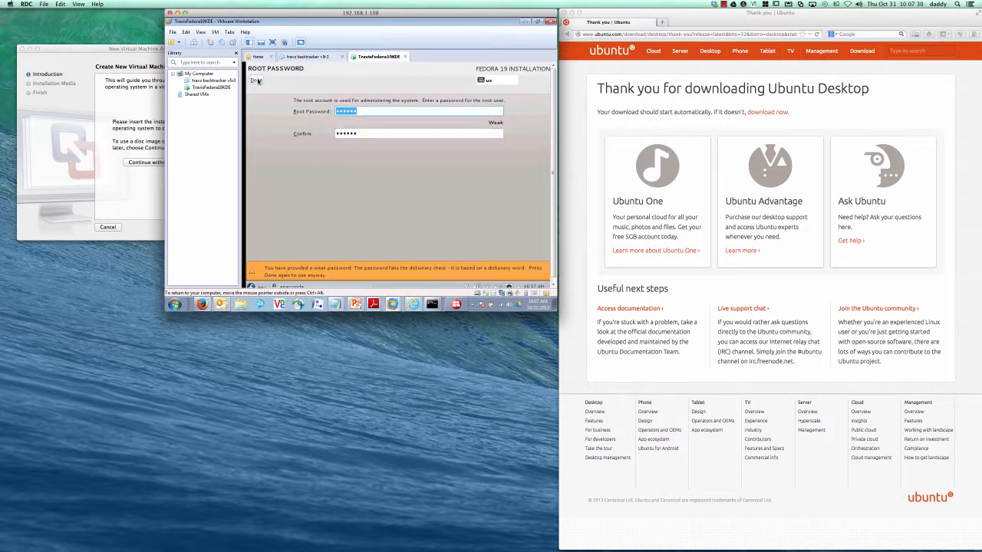
pyautogui.click(258, 80)
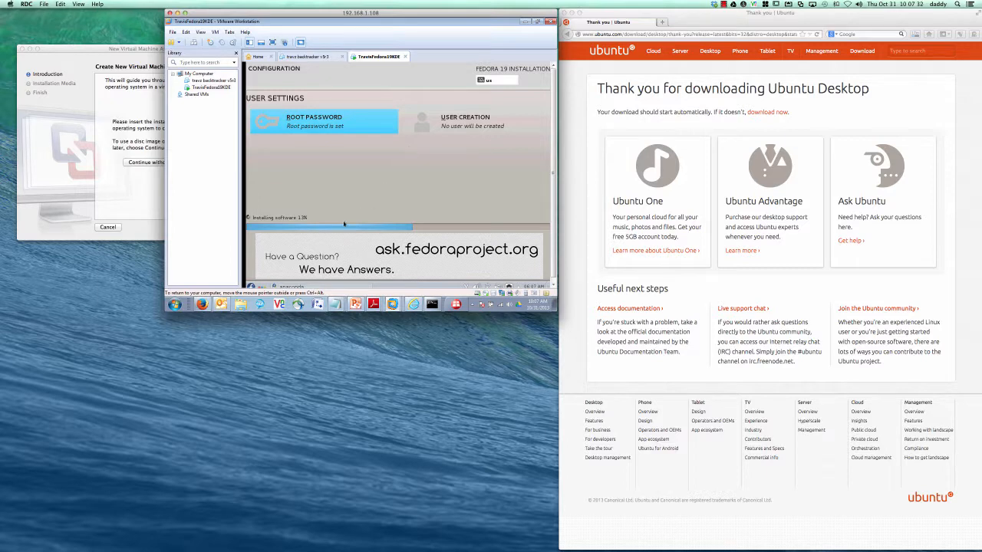
# Step: Create a user with the full name and username, and make it an administrator
pyautogui.click(461, 121)
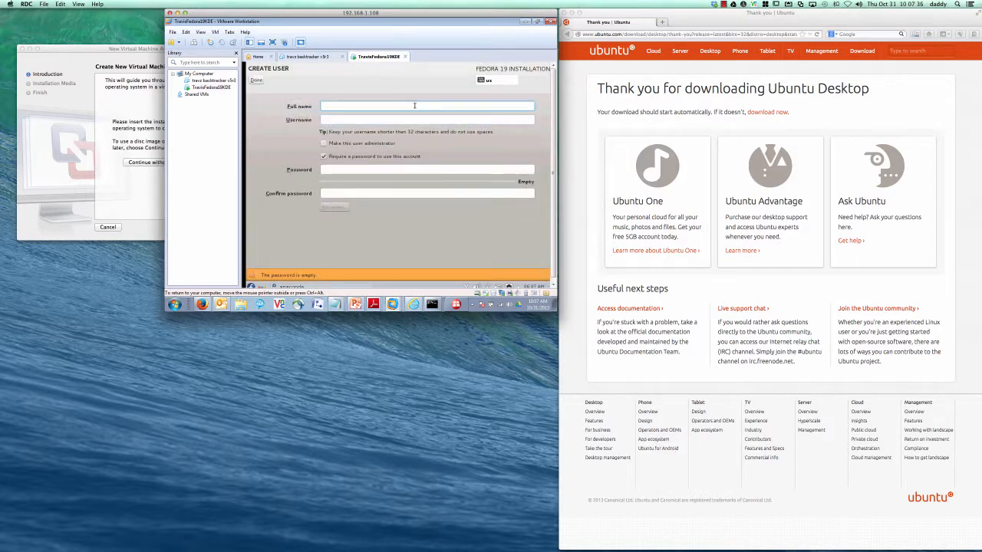
pyautogui.write('Travis P. Bonfigli')
pyautogui.press('Tab')
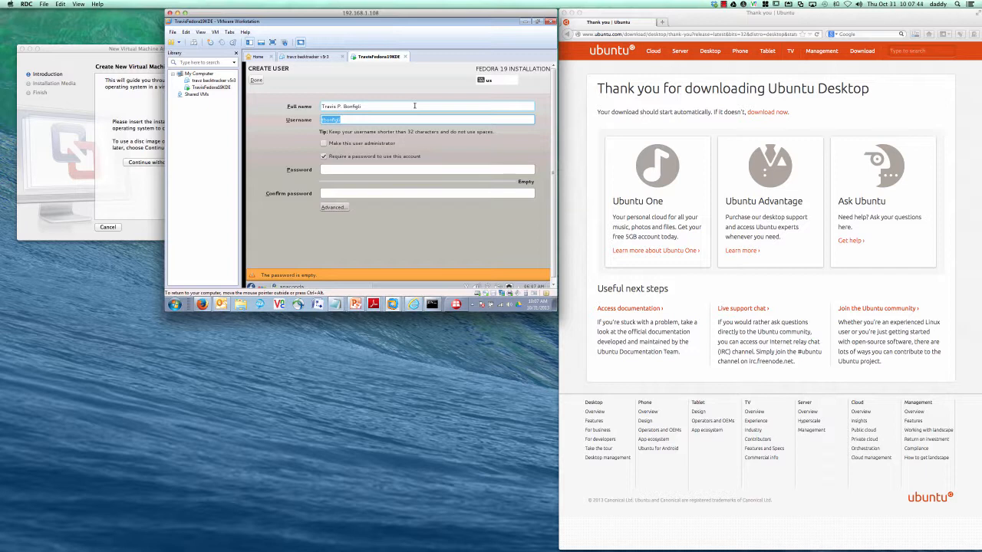
pyautogui.write('tbon')
pyautogui.click(323, 144)
# Step: Enter and confirm the user's password, accepting the weak-password warning
pyautogui.click(329, 169)
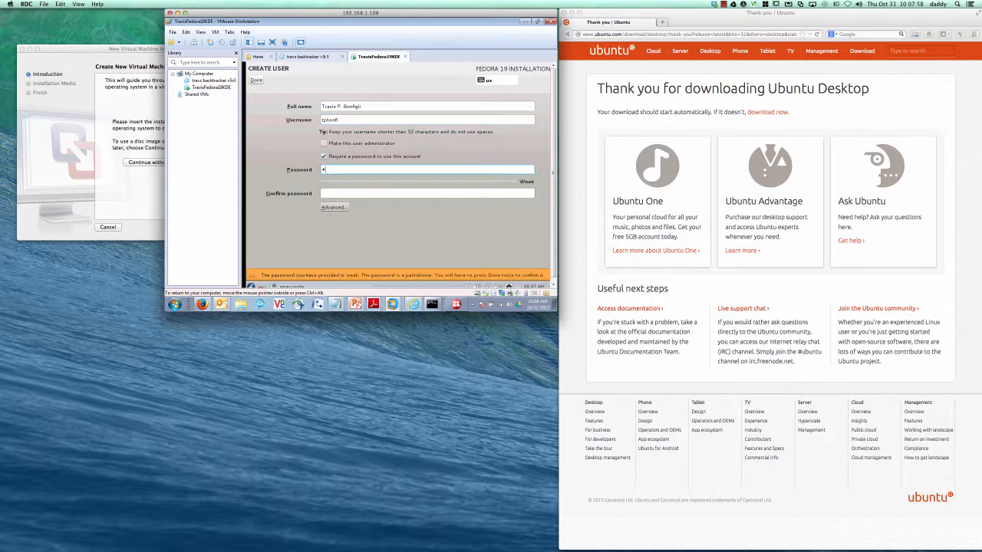
pyautogui.write('••••••')
pyautogui.press('Tab')
pyautogui.write('••••••')
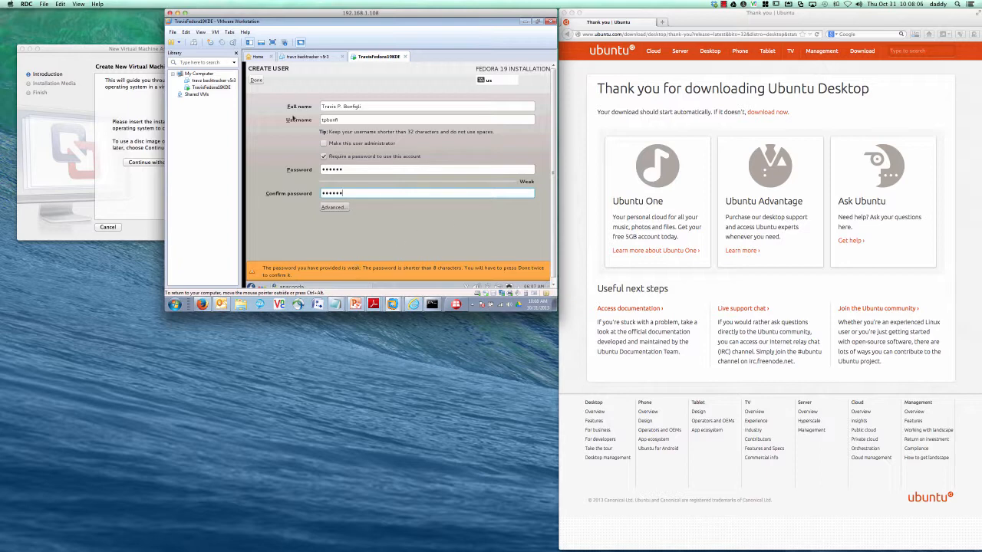
pyautogui.click(257, 81)
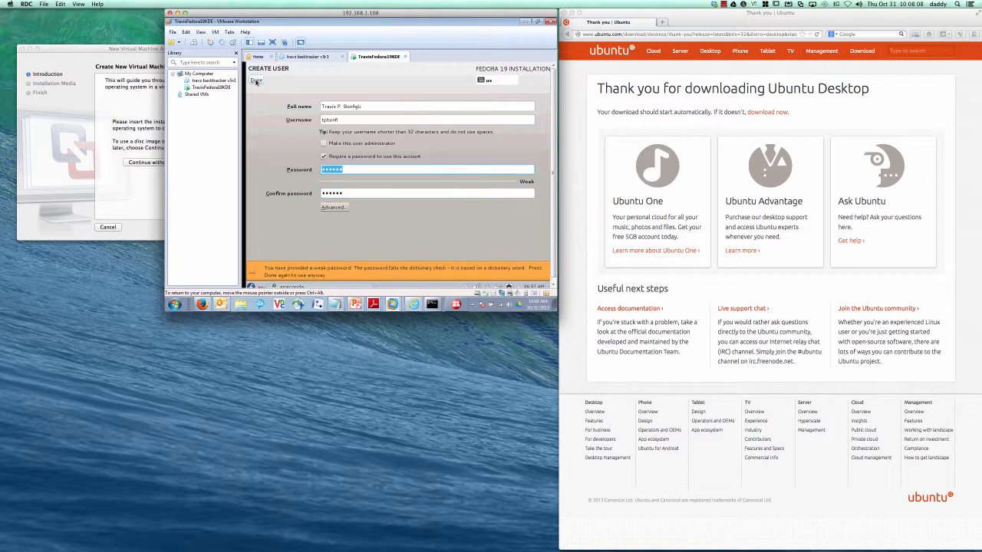
pyautogui.click(256, 80)
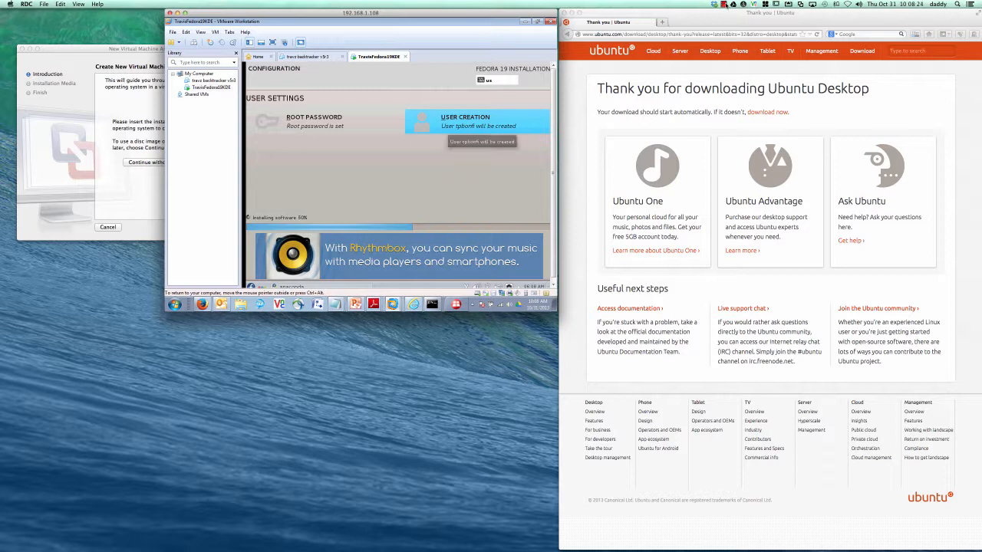
pyautogui.click(723, 5)
# Step: Wait until the installer reports Fedora is installed and Complete
pyautogui.click(731, 21)
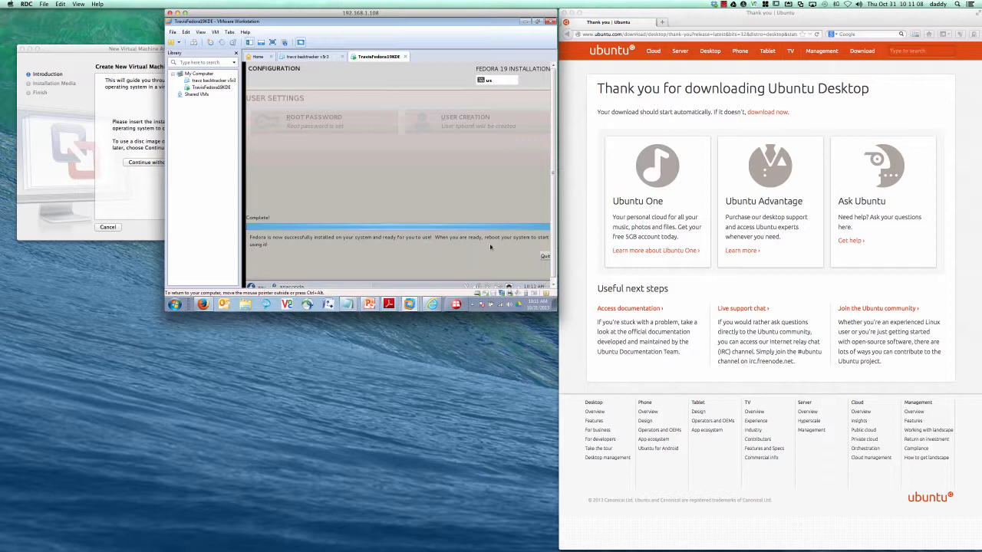
# Step: Quit the finished installer to return to the KDE live desktop
pyautogui.click(545, 258)
pyautogui.click(544, 256)
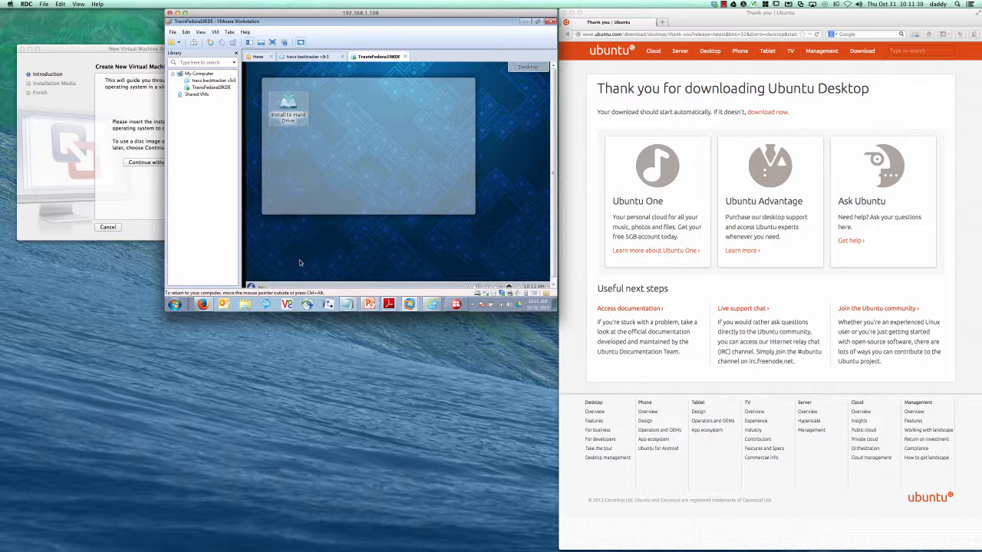
pyautogui.moveTo(373, 209)
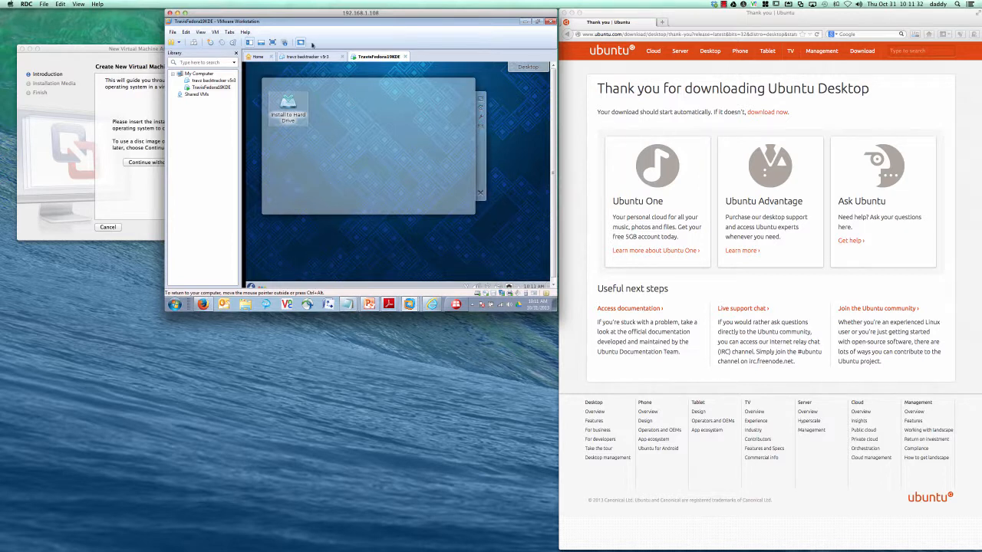
# Step: Reset the VM via VM > Power > Reset and dismiss the boot message
pyautogui.click(216, 32)
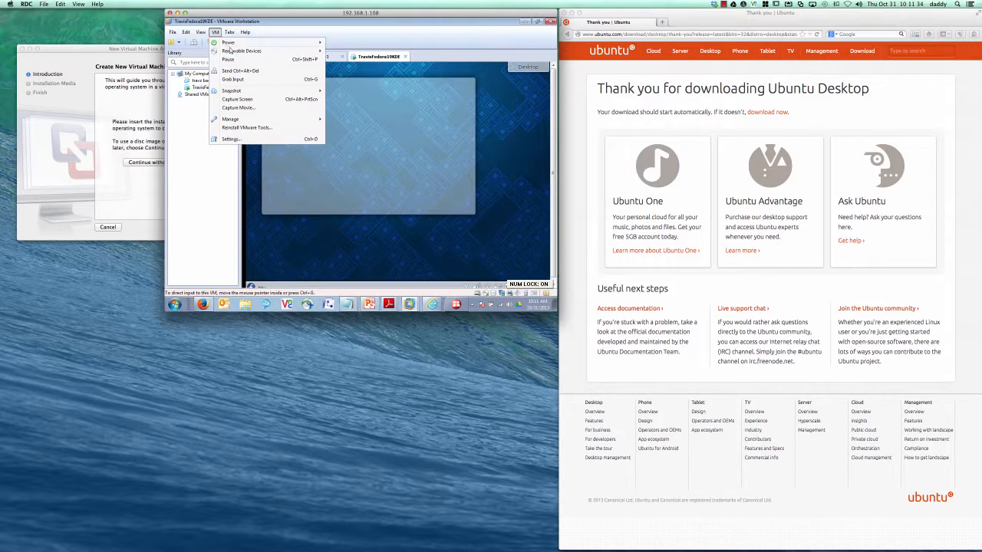
pyautogui.moveTo(269, 45)
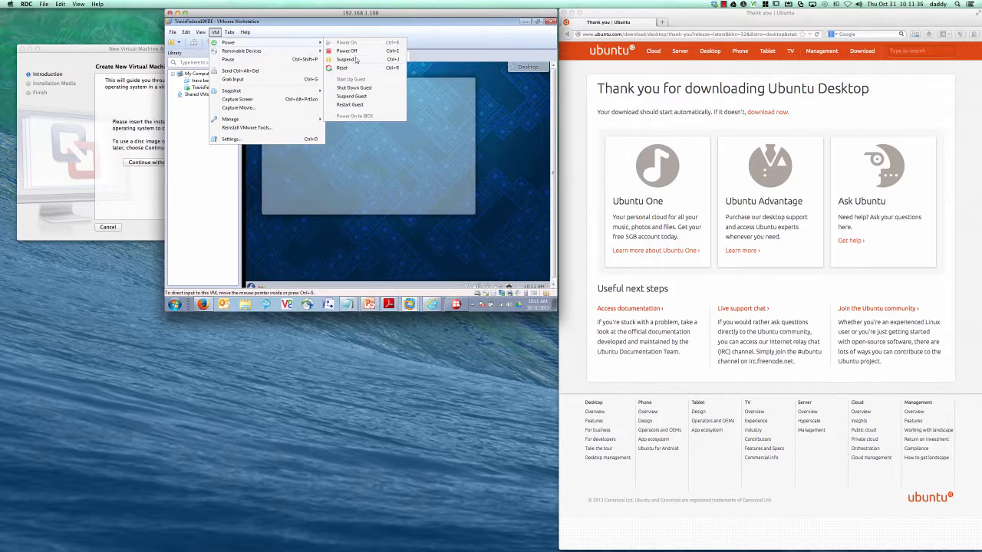
pyautogui.click(353, 68)
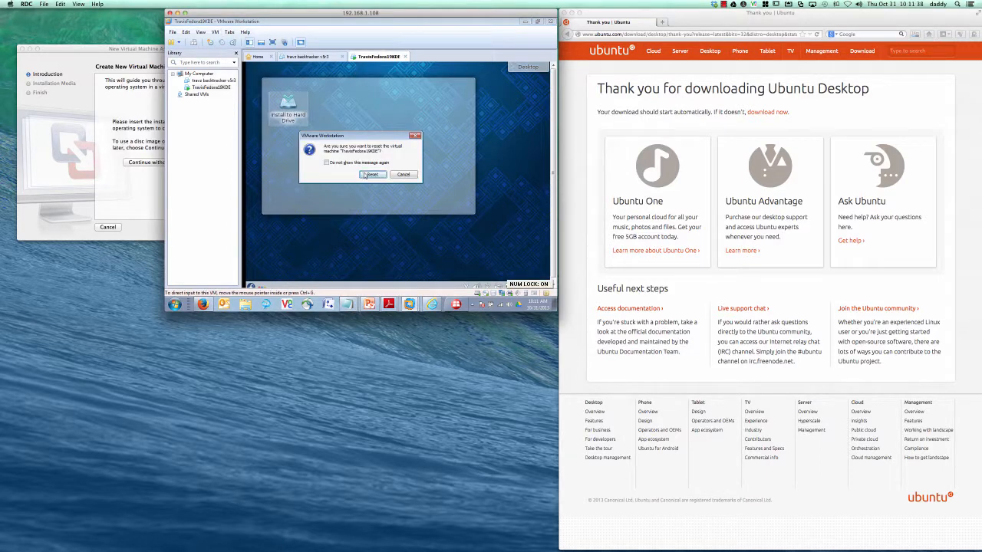
pyautogui.click(366, 174)
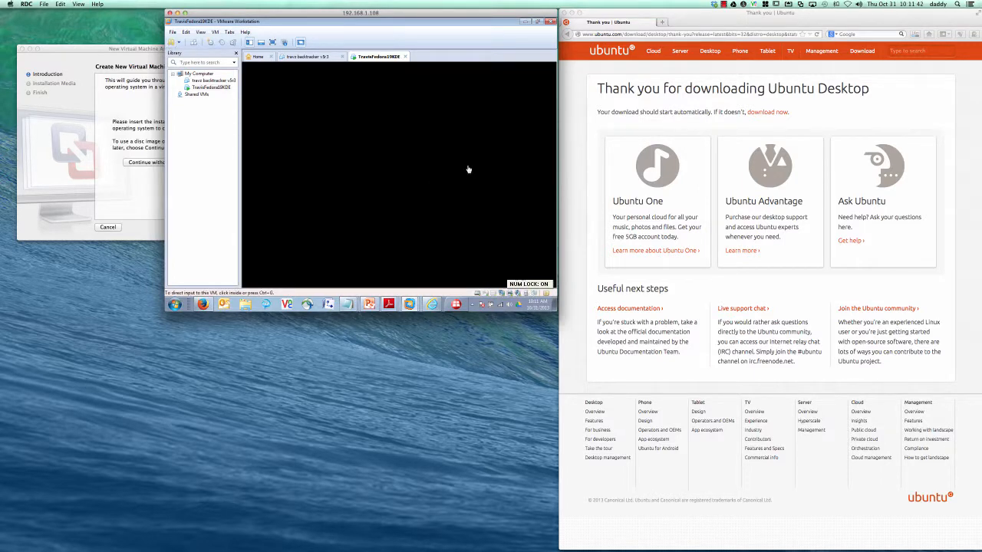
pyautogui.click(412, 203)
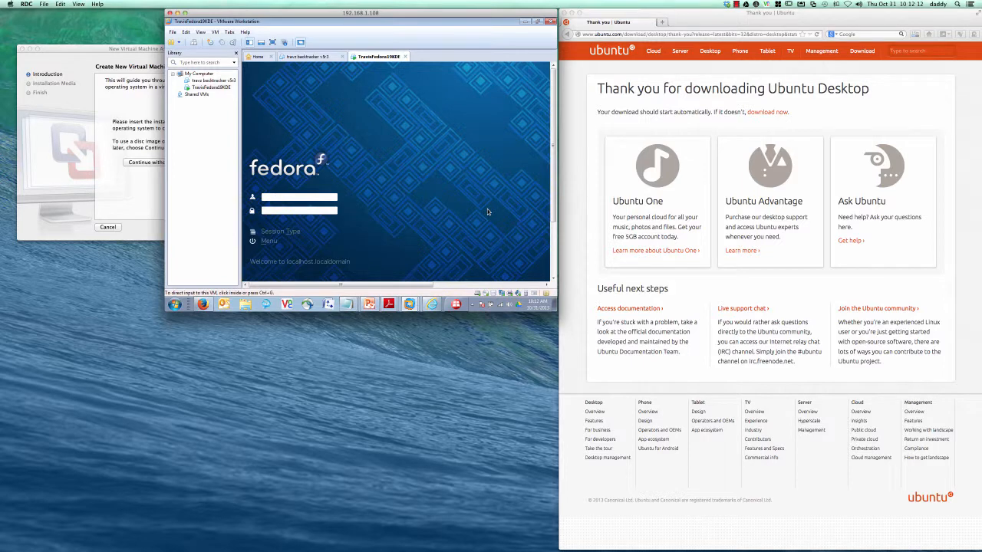
# Step: Log in to Fedora KDE with the user's credentials, dismiss the sound-device warning, and open Kickoff
pyautogui.click(487, 209)
pyautogui.write('tpbonfi')
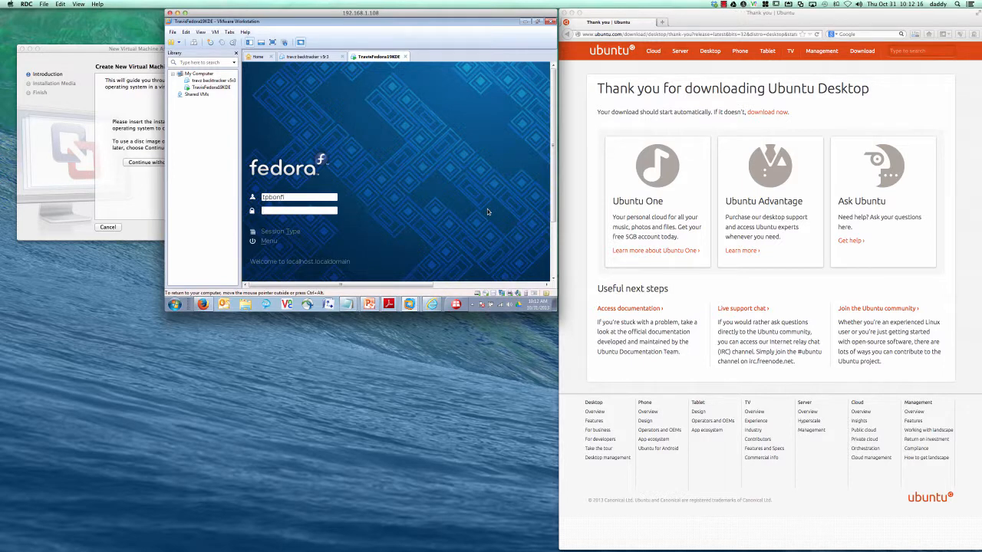
pyautogui.write('******')
pyautogui.press('Return')
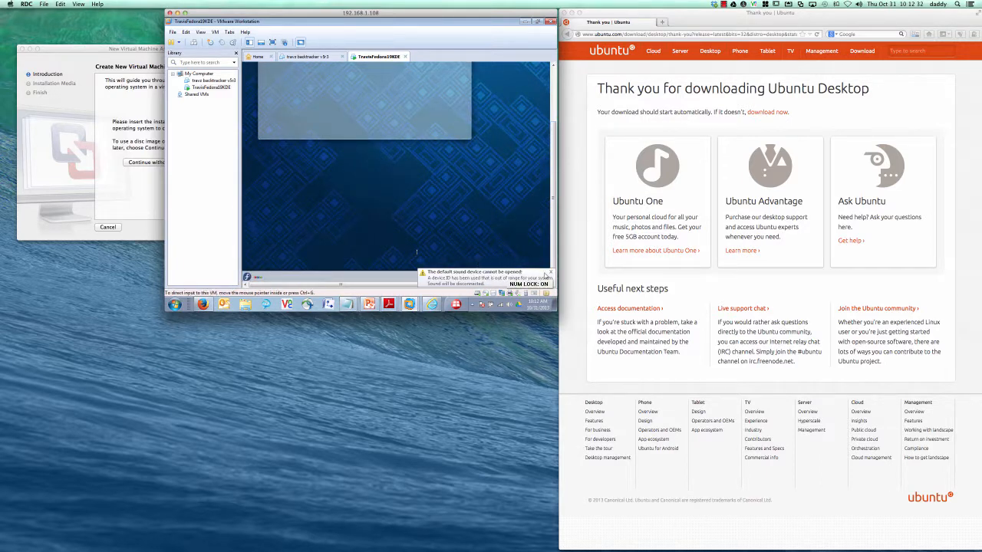
pyautogui.click(550, 273)
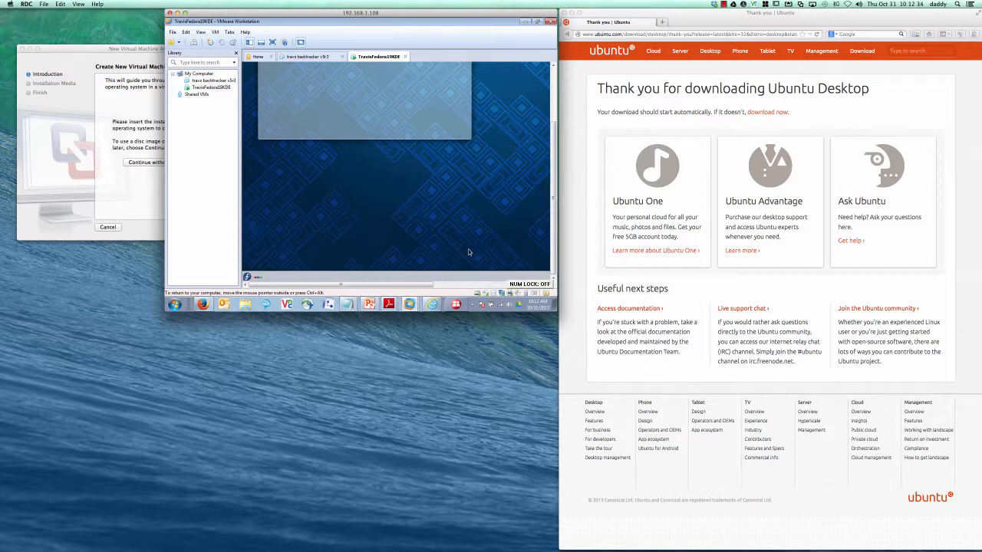
pyautogui.click(247, 278)
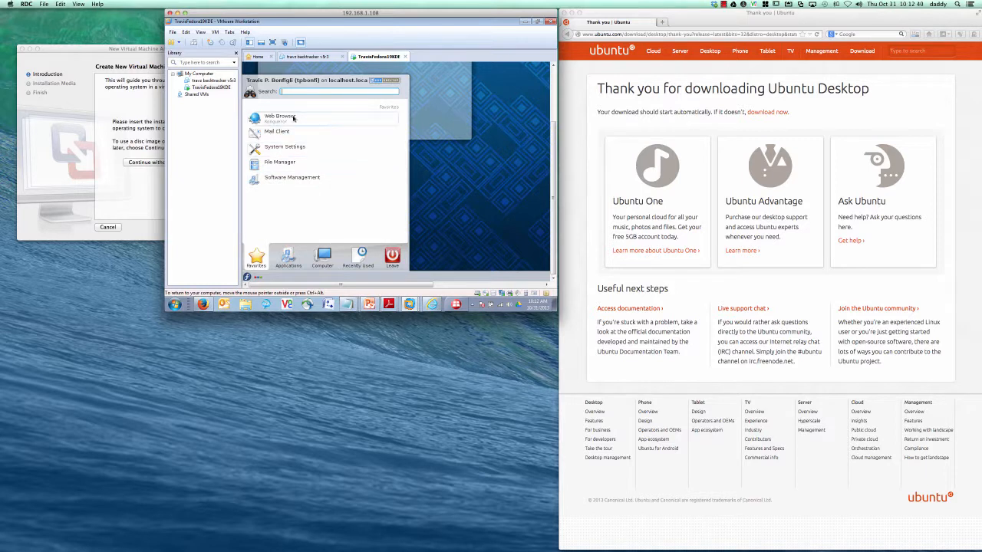
# Step: Launch Dolphin on the Home folder, minimise it to the taskbar, and reopen the Kickoff launcher
pyautogui.click(288, 163)
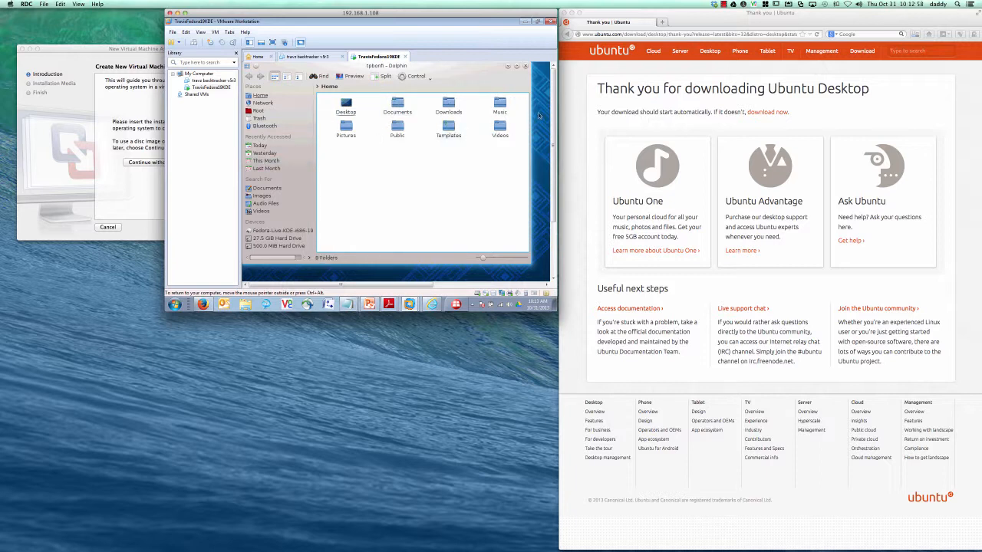
pyautogui.moveTo(554, 115); pyautogui.dragTo(556, 184)
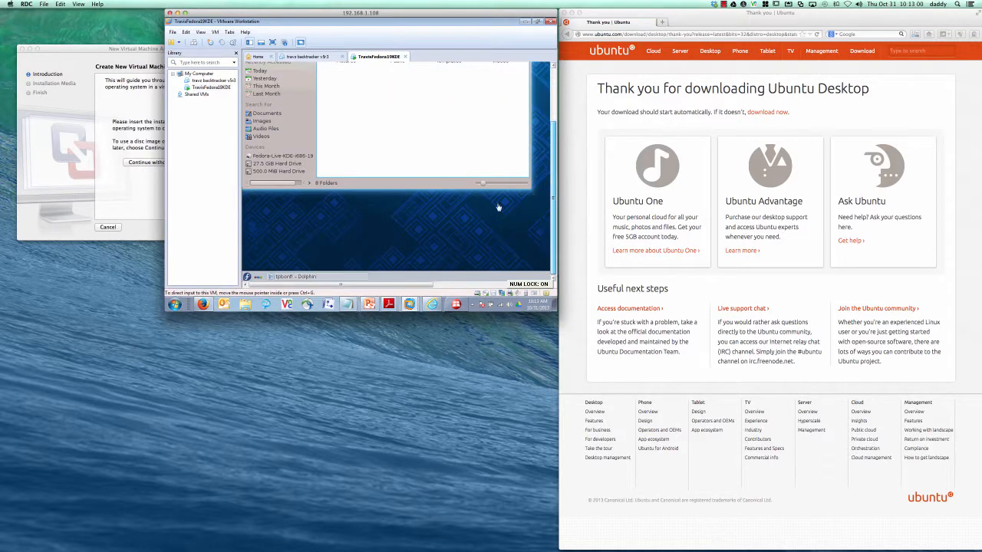
pyautogui.click(294, 279)
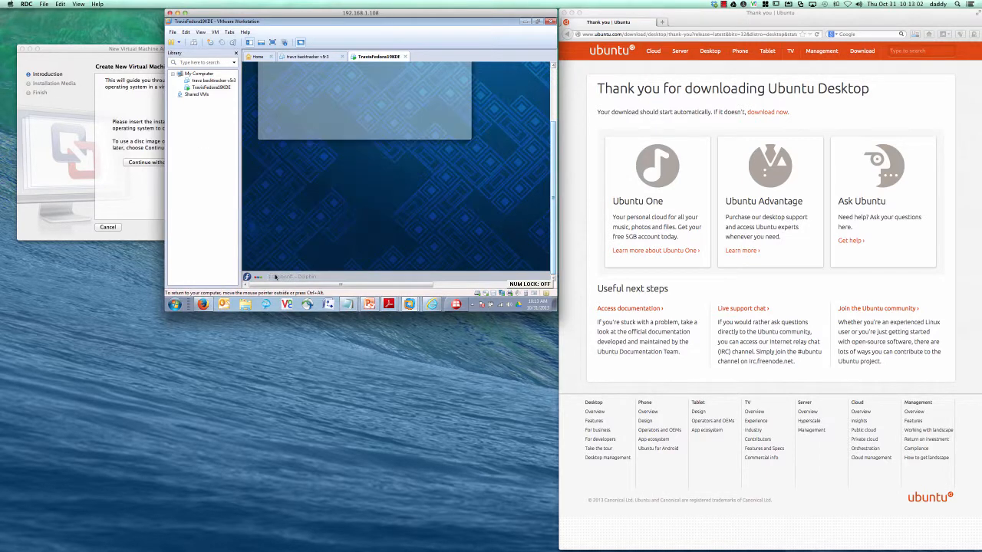
pyautogui.click(248, 277)
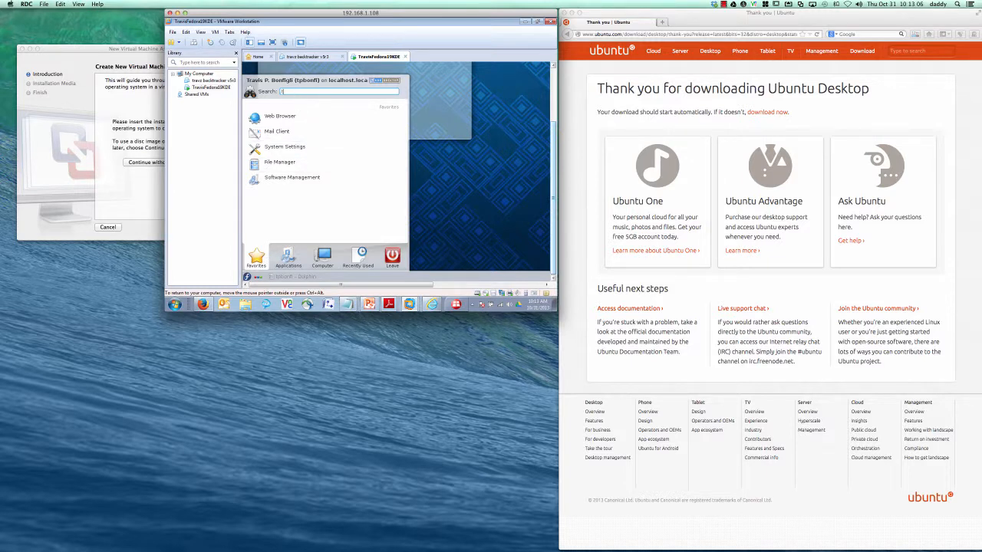
# Step: Search Kickoff for 'terminal' and place Konsole and XTerm shortcuts on the desktop
pyautogui.write('terminal')
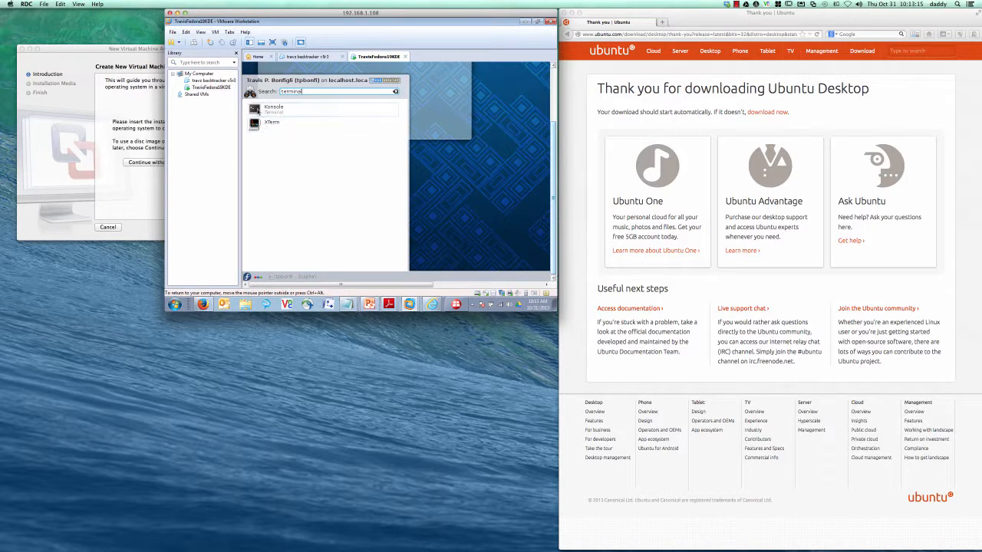
pyautogui.moveTo(263, 115); pyautogui.dragTo(365, 273)
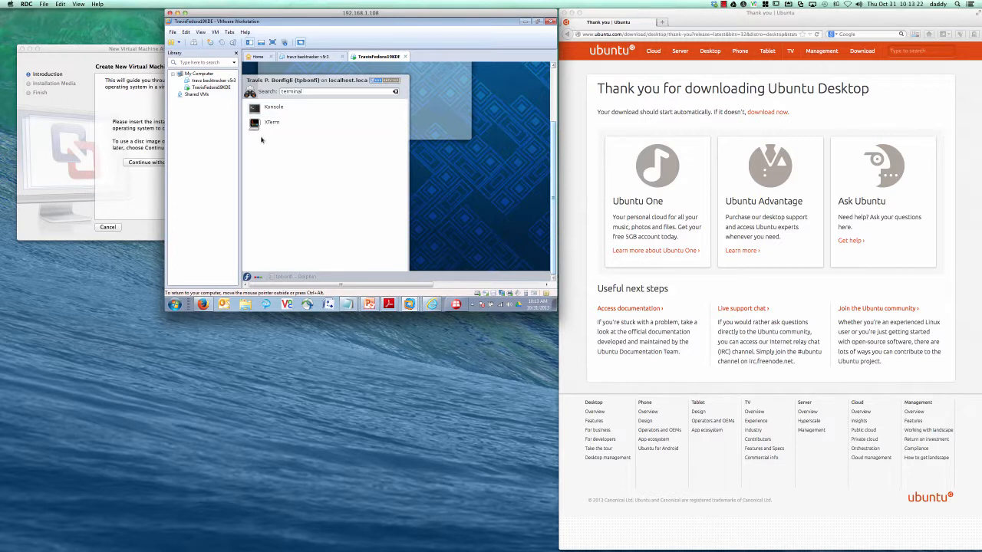
pyautogui.moveTo(268, 124); pyautogui.dragTo(456, 184)
pyautogui.moveTo(262, 111); pyautogui.dragTo(506, 161)
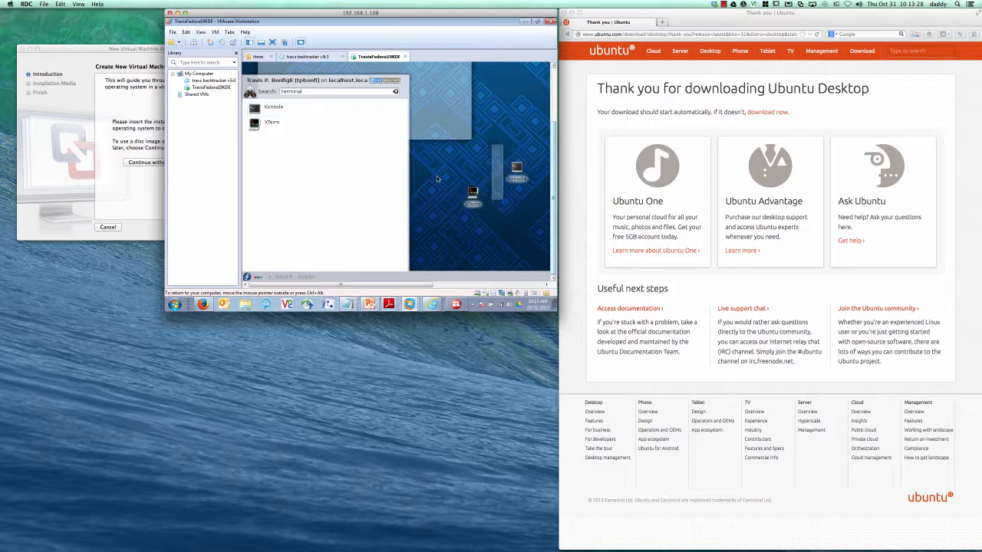
# Step: Launch XTerm and Konsole terminal windows from their desktop shortcuts
pyautogui.click(437, 179)
pyautogui.click(473, 195)
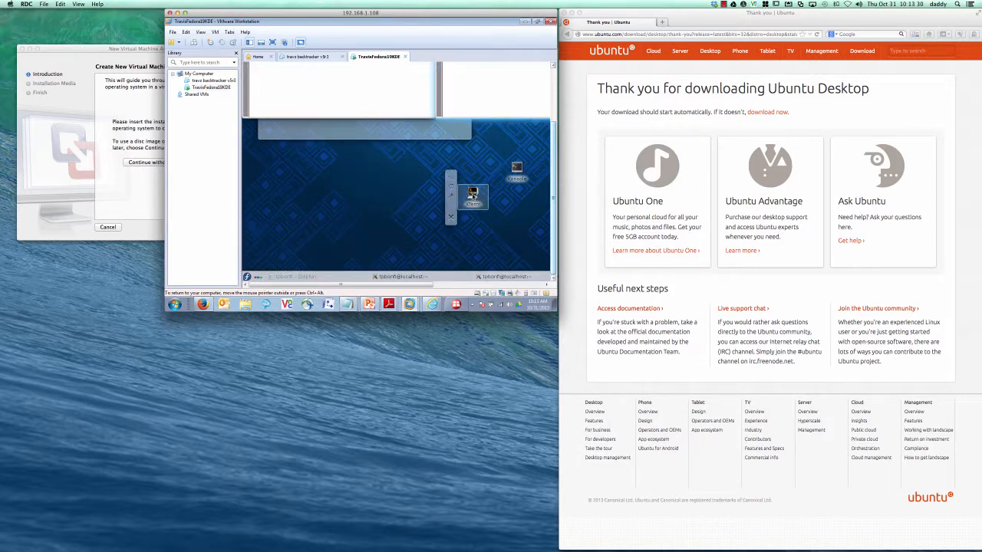
pyautogui.click(517, 170)
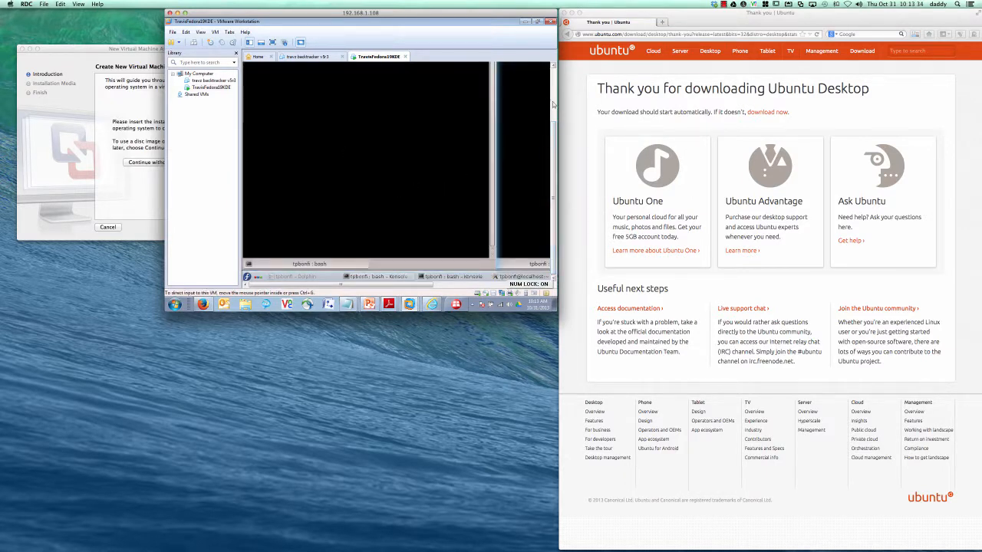
# Step: Run who, w, uptime and last in Konsole to list users, logins and uptime
pyautogui.moveTo(554, 117); pyautogui.dragTo(554, 123)
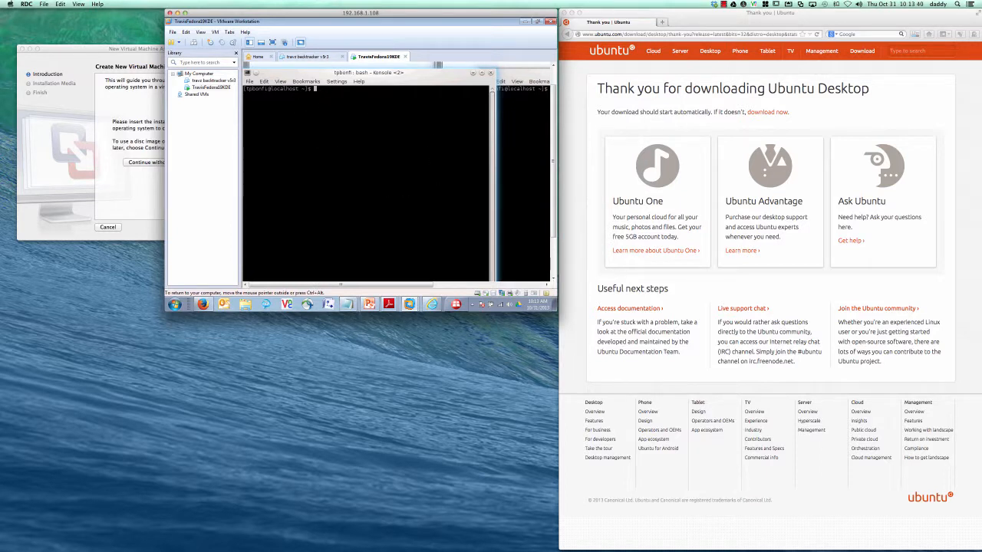
pyautogui.write('who')
pyautogui.press('Return')
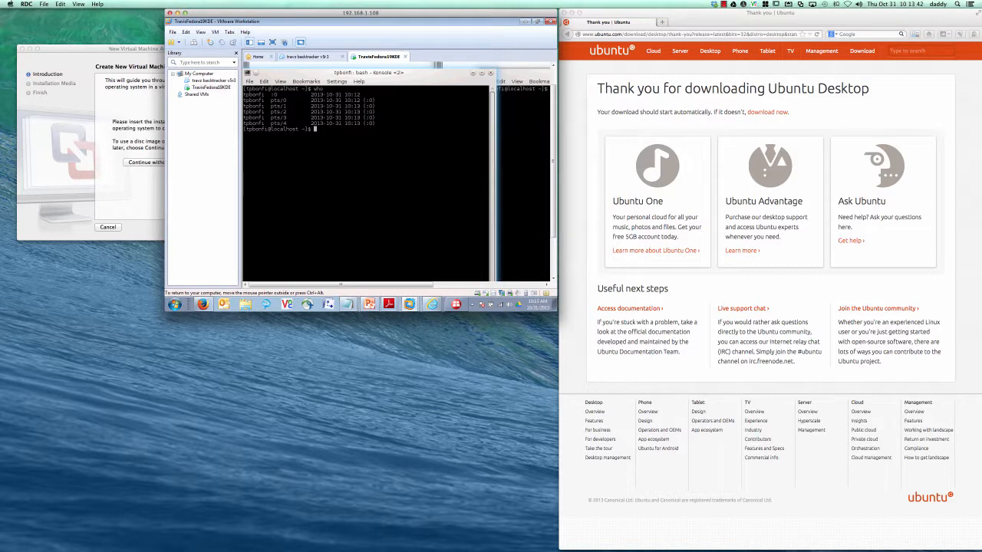
pyautogui.write('w')
pyautogui.press('Return')
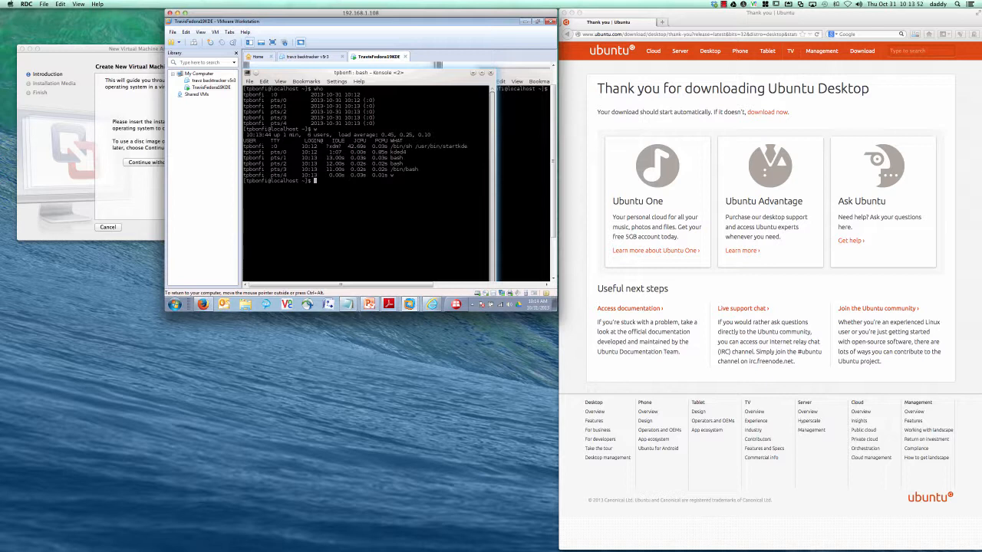
pyautogui.write('uptime')
pyautogui.press('Return')
pyautogui.write('last')
pyautogui.press('Return')
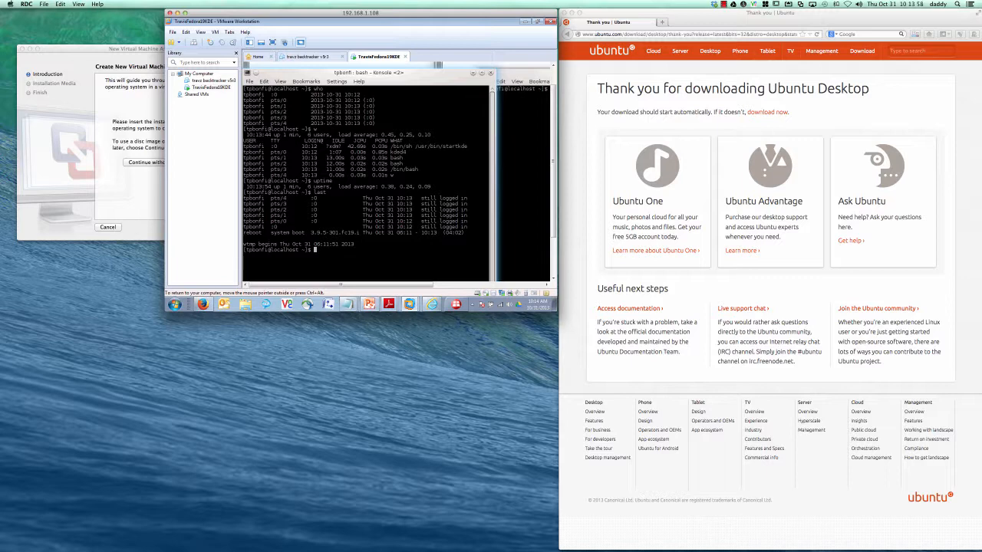
# Step: Switch to root with su -, enter the root password, and change to /etc
pyautogui.write('su -')
pyautogui.press('Return')
pyautogui.press('Return')
pyautogui.write('cd /etc')
pyautogui.press('Return')
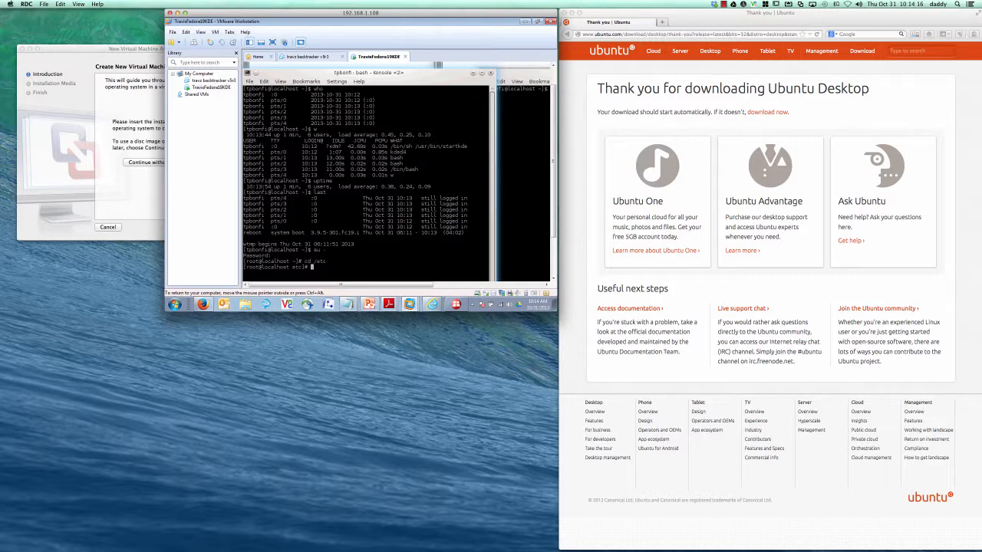
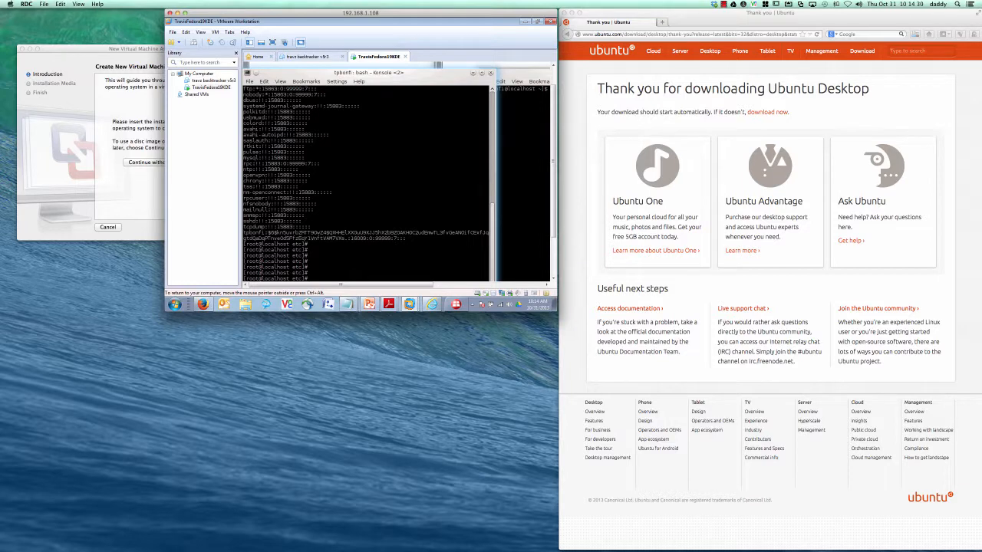
# Step: Clear the Fedora VM's root Konsole and minimize it to reveal the user terminal
pyautogui.hotkey('ctrl', 'l')
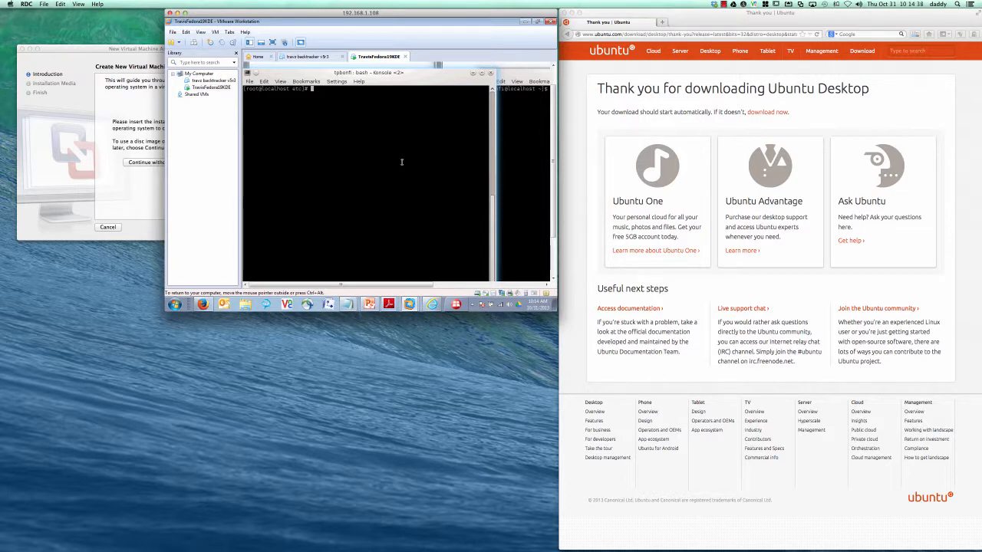
pyautogui.click(473, 73)
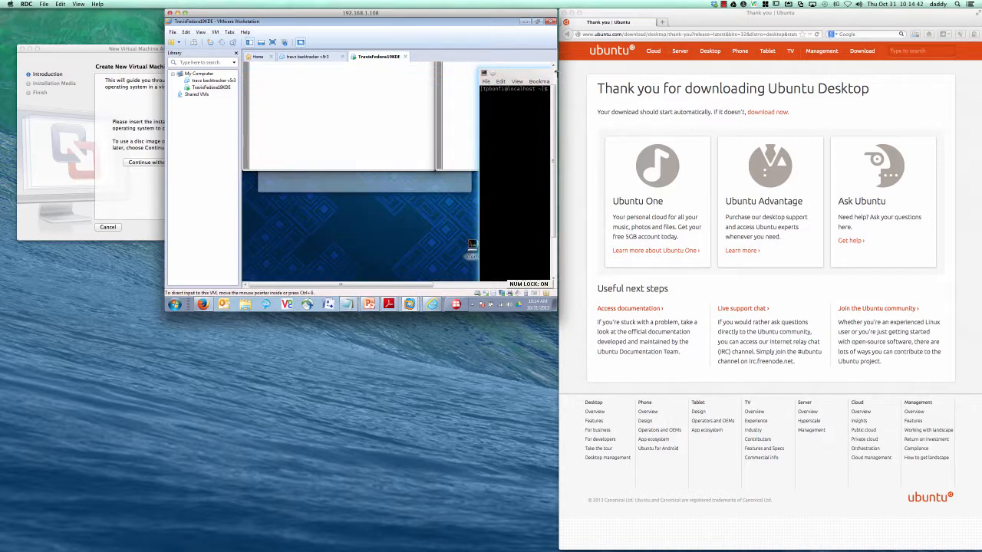
# Step: Enlarge the user's Konsole, run who, and check the Ubuntu ISO download in Firefox
pyautogui.click(554, 67)
pyautogui.click(366, 90)
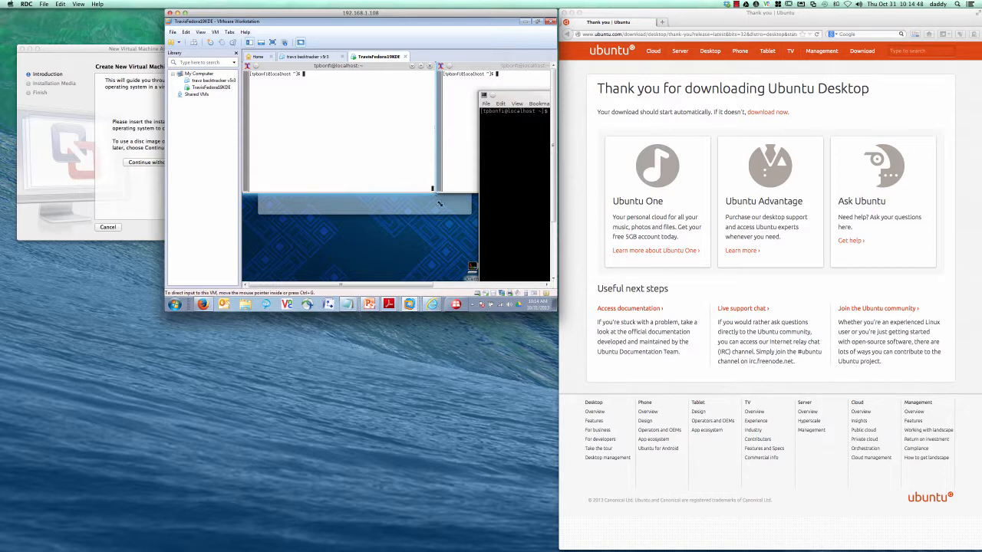
pyautogui.moveTo(432, 188); pyautogui.dragTo(474, 245)
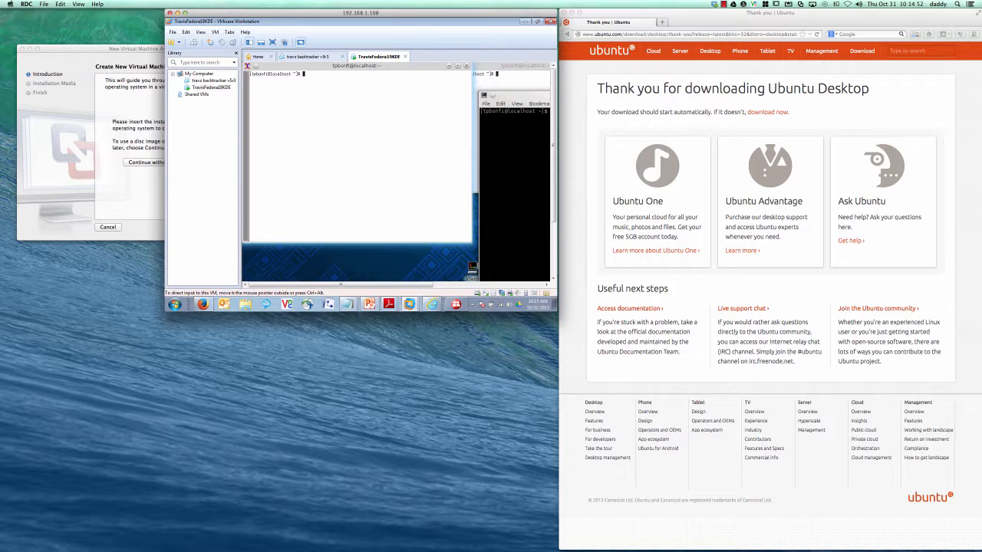
pyautogui.write('who')
pyautogui.press('Return')
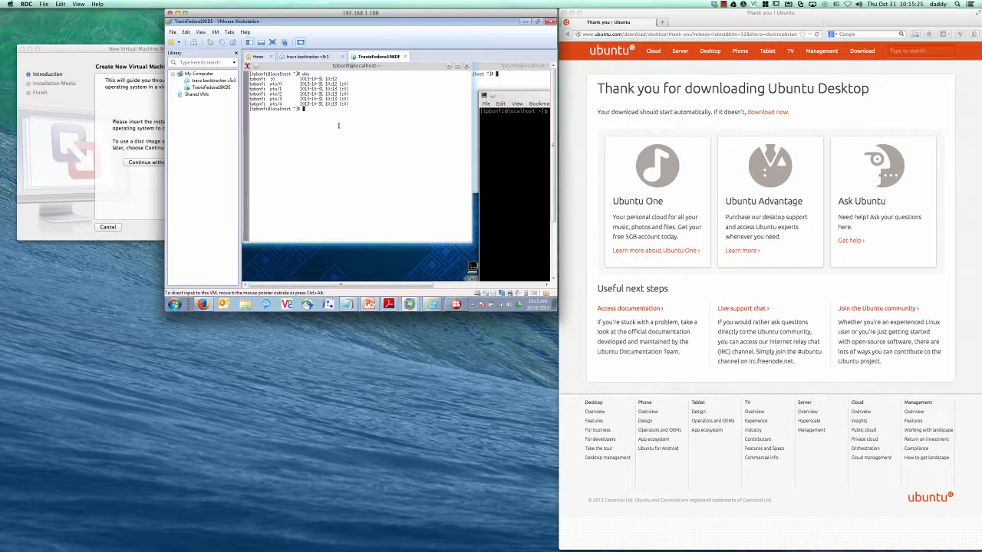
pyautogui.click(916, 34)
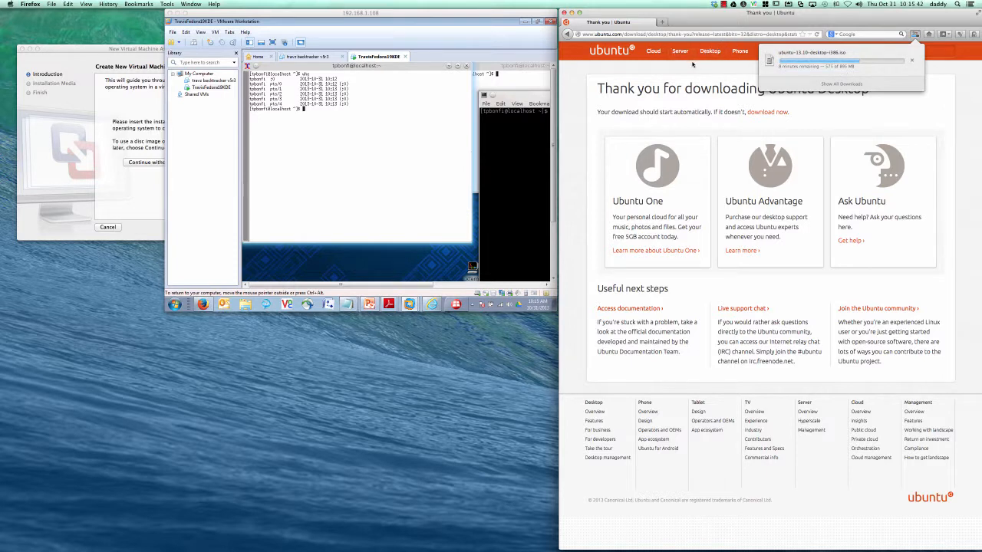
# Step: Power off and close the Fedora VM in VMware Workstation 9
pyautogui.click(422, 54)
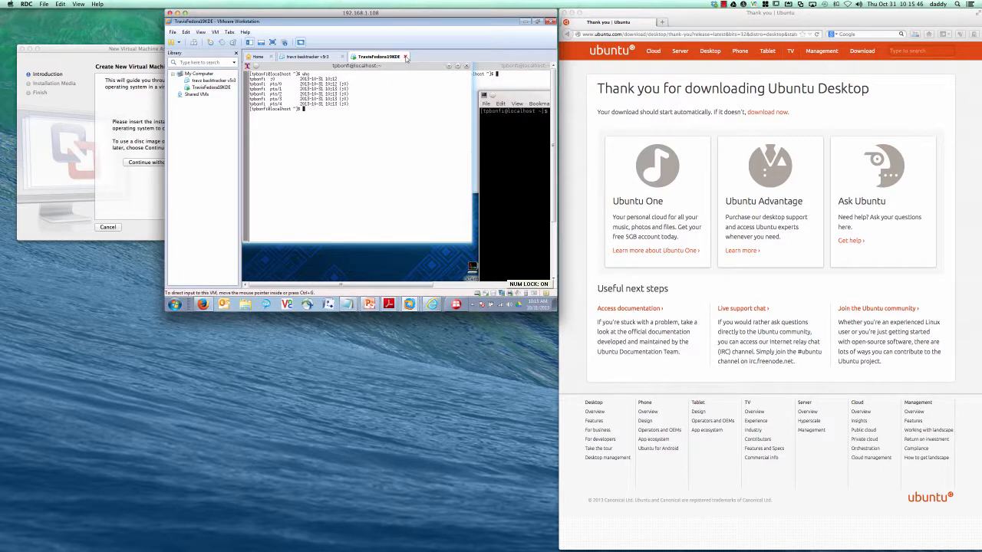
pyautogui.click(405, 57)
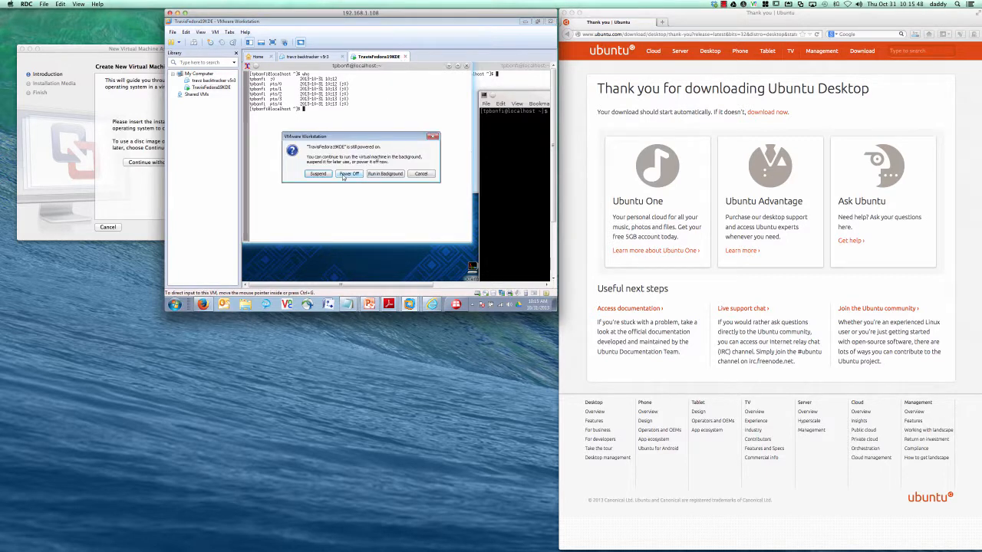
pyautogui.click(343, 175)
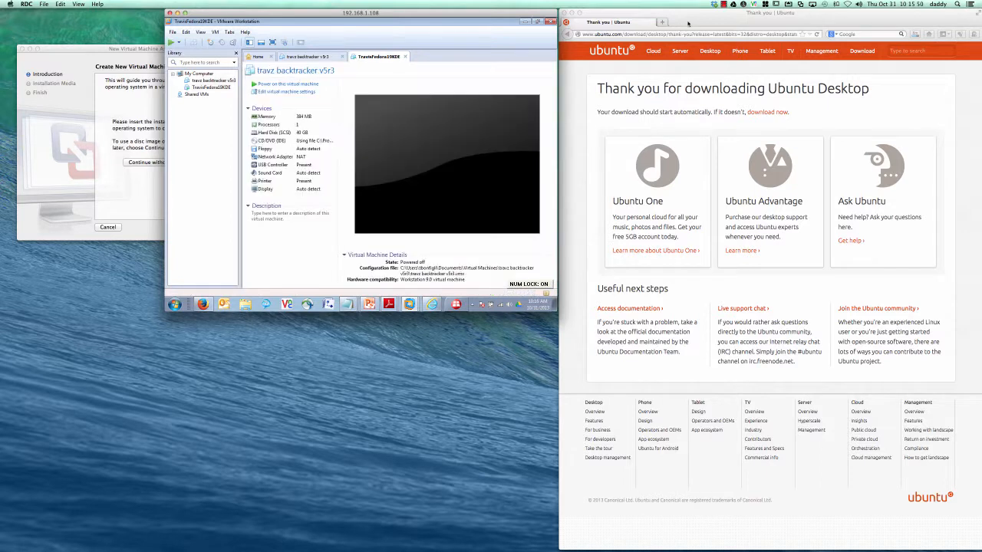
pyautogui.click(722, 3)
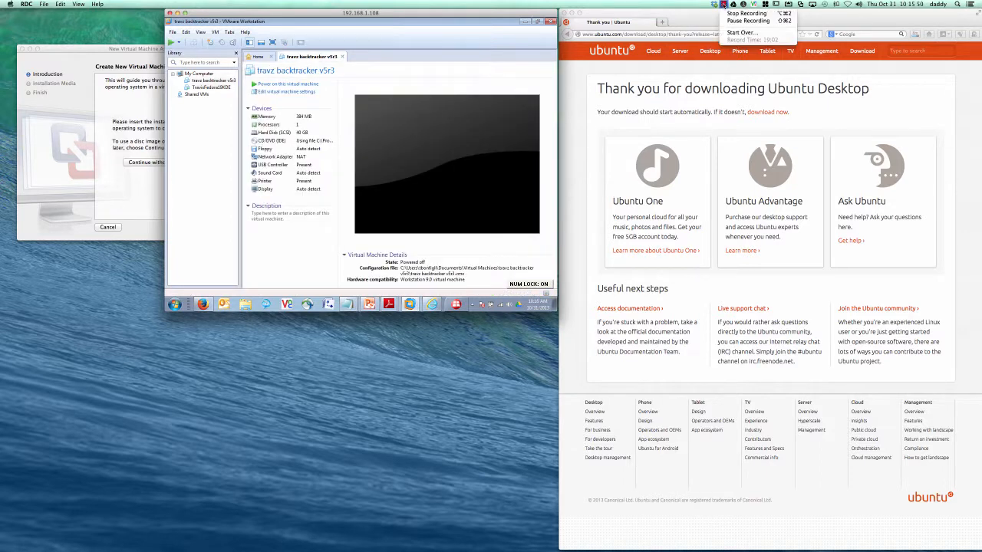
pyautogui.click(731, 22)
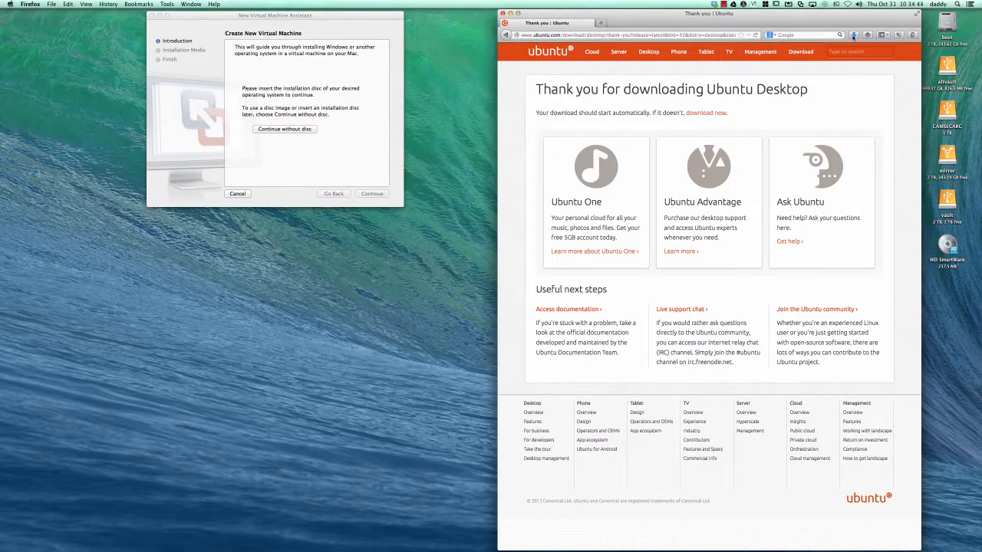
# Step: Confirm ubuntu-13.10-desktop-i386.iso finished downloading, then bring the Fusion assistant to the front
pyautogui.click(854, 35)
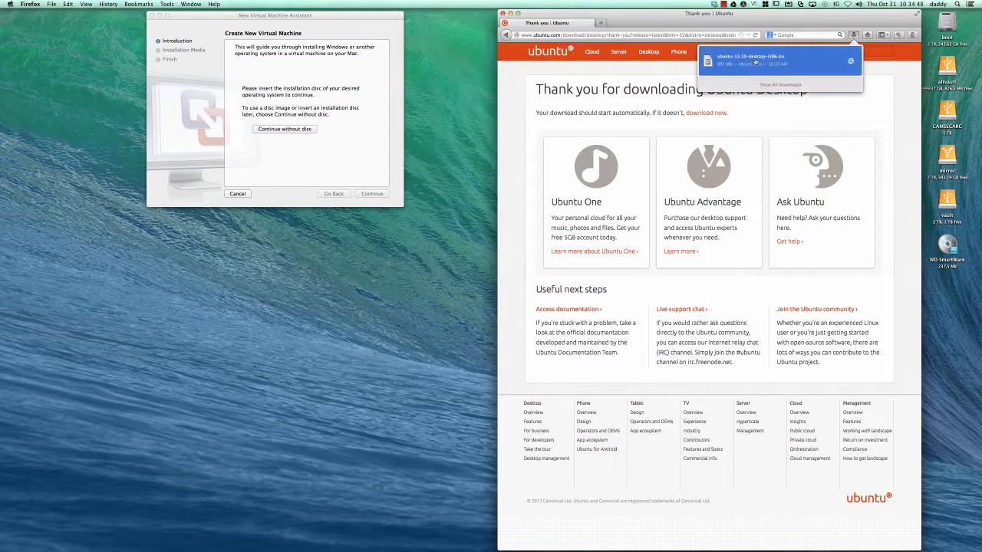
pyautogui.click(345, 19)
pyautogui.moveTo(345, 19); pyautogui.dragTo(383, 21)
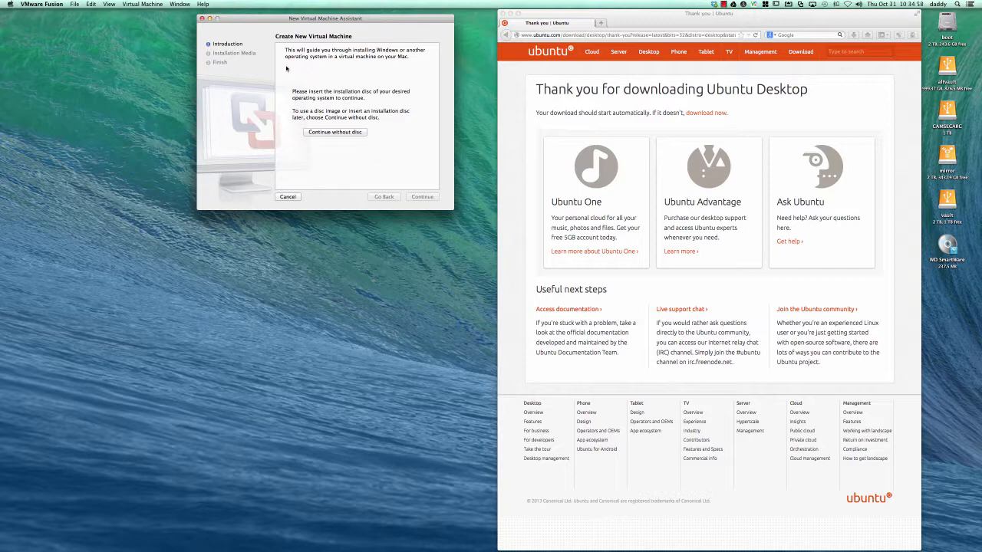
# Step: Choose ubuntu-13.10-desktop-i386.iso as the new VM's installation disc image
pyautogui.click(335, 133)
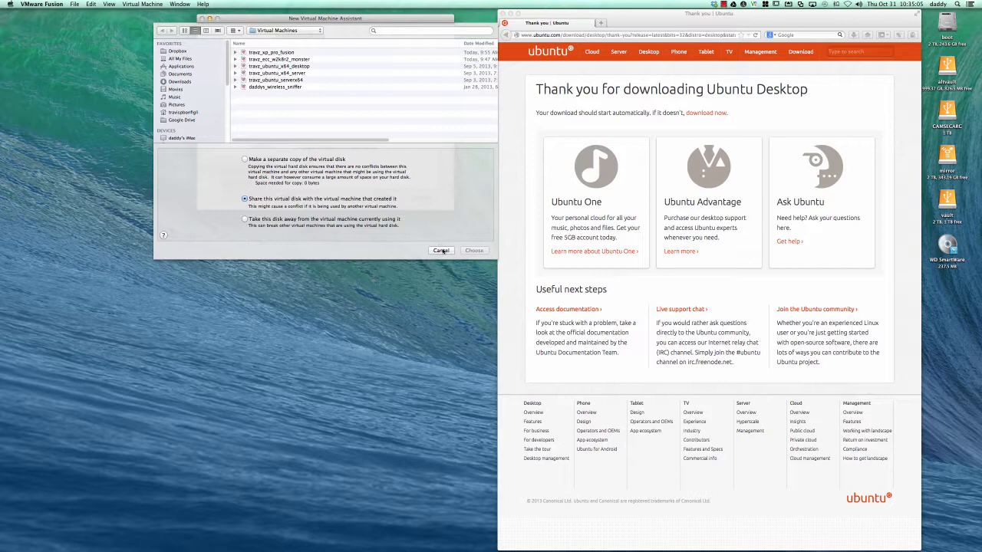
pyautogui.click(441, 242)
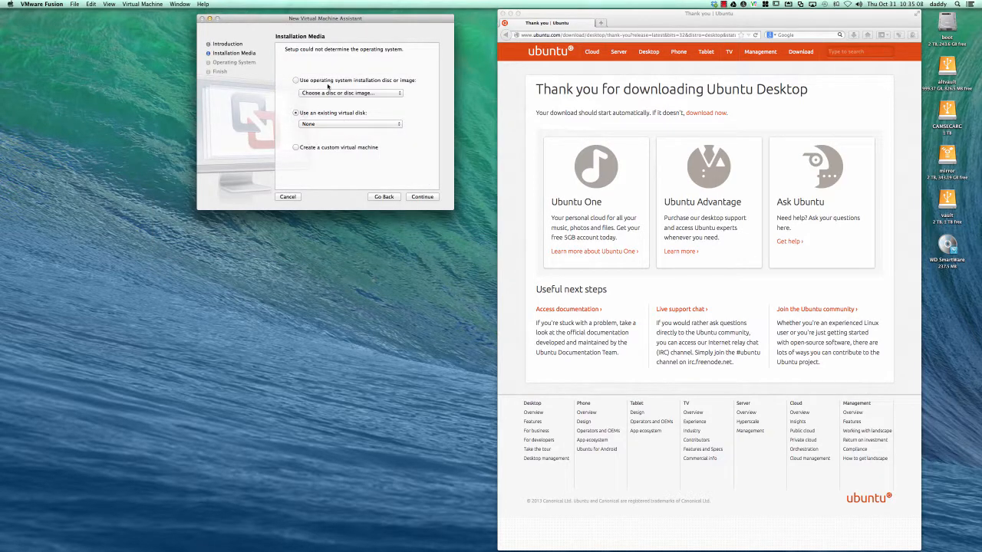
pyautogui.click(336, 94)
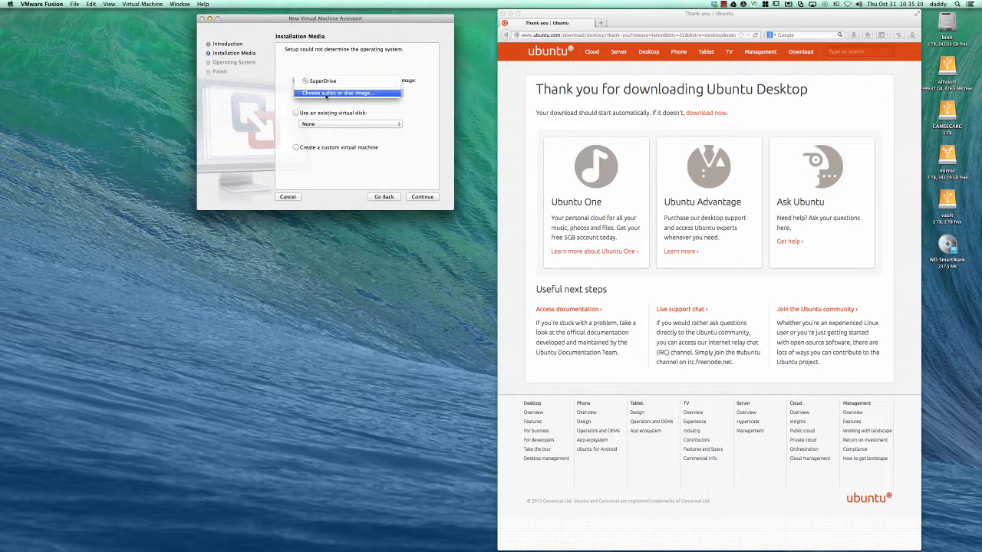
pyautogui.click(326, 93)
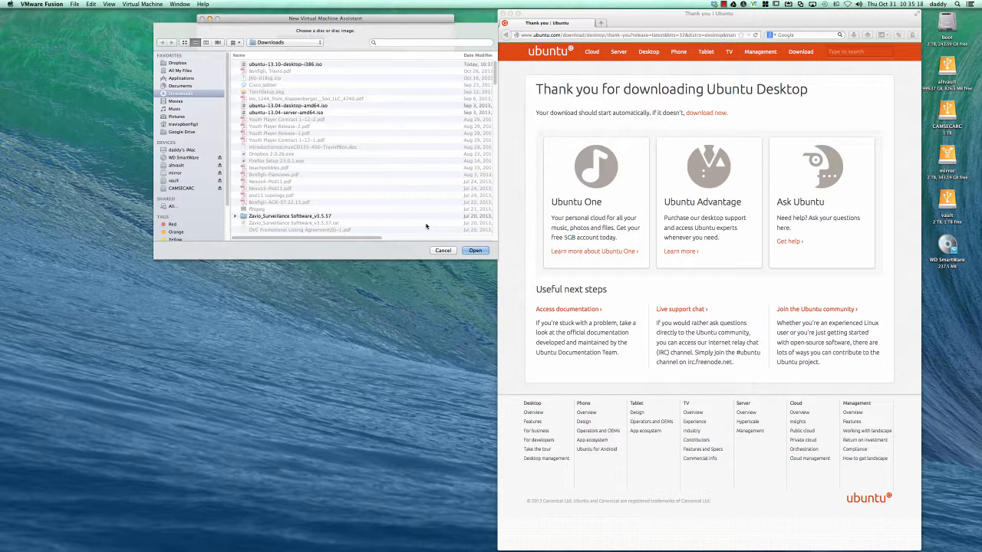
pyautogui.click(473, 252)
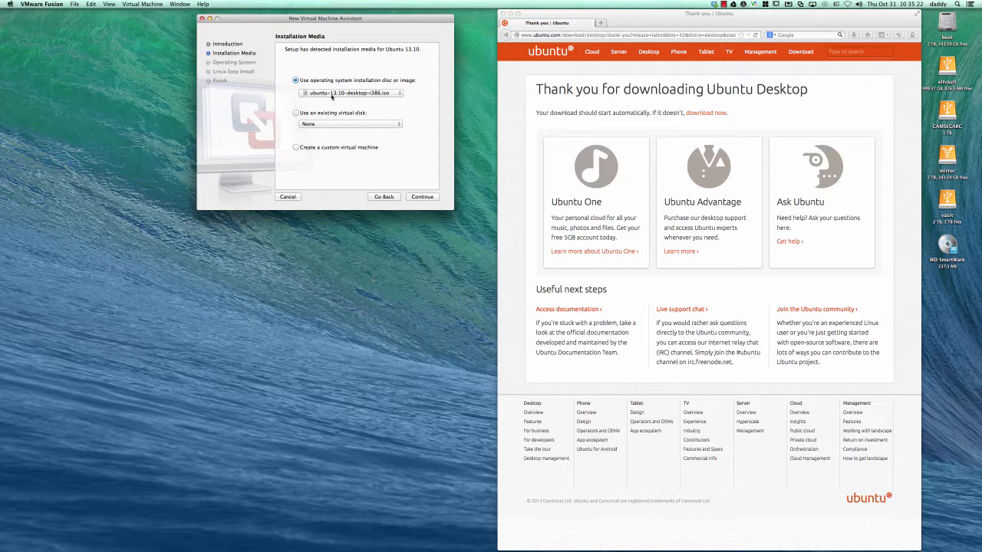
pyautogui.click(423, 197)
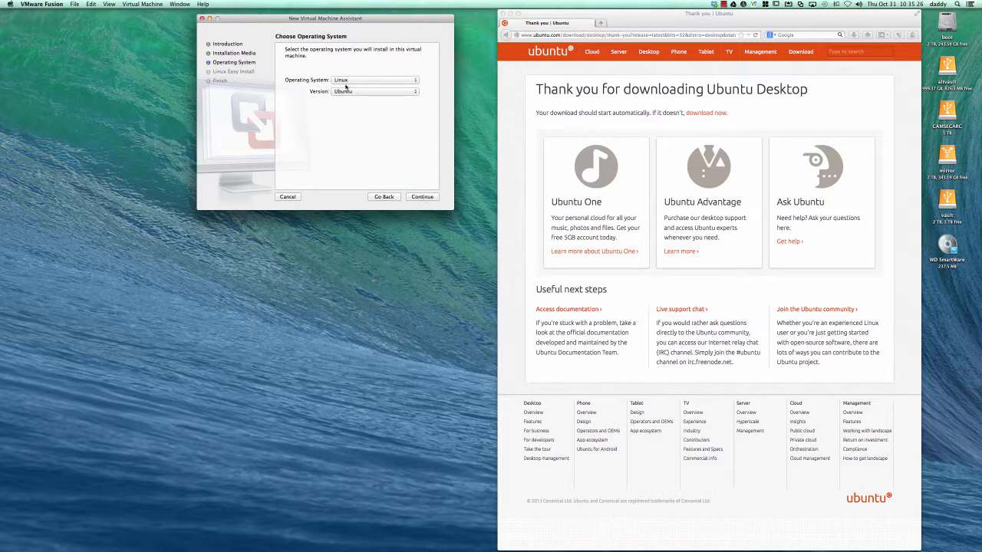
# Step: Keep Linux / Ubuntu as the operating system and continue
pyautogui.click(346, 81)
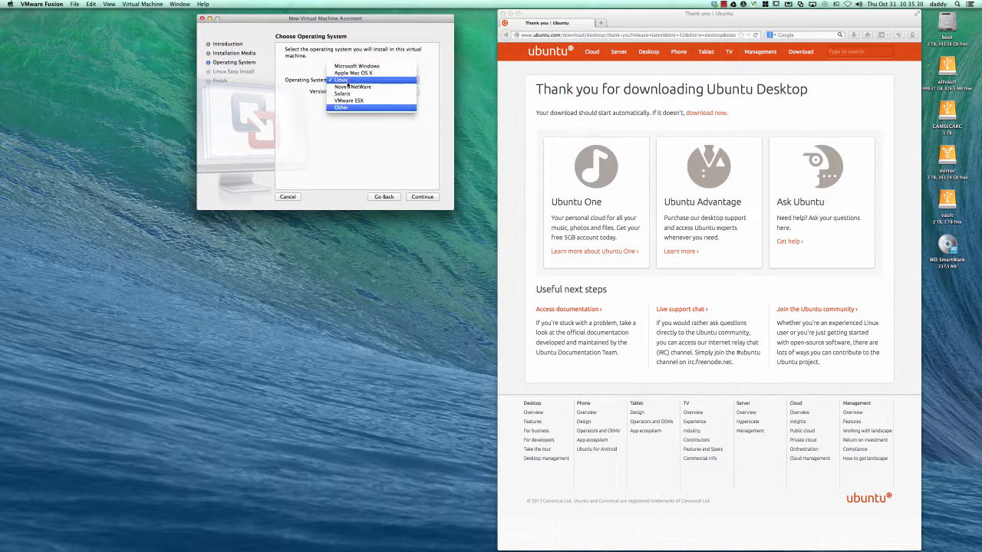
pyautogui.click(348, 82)
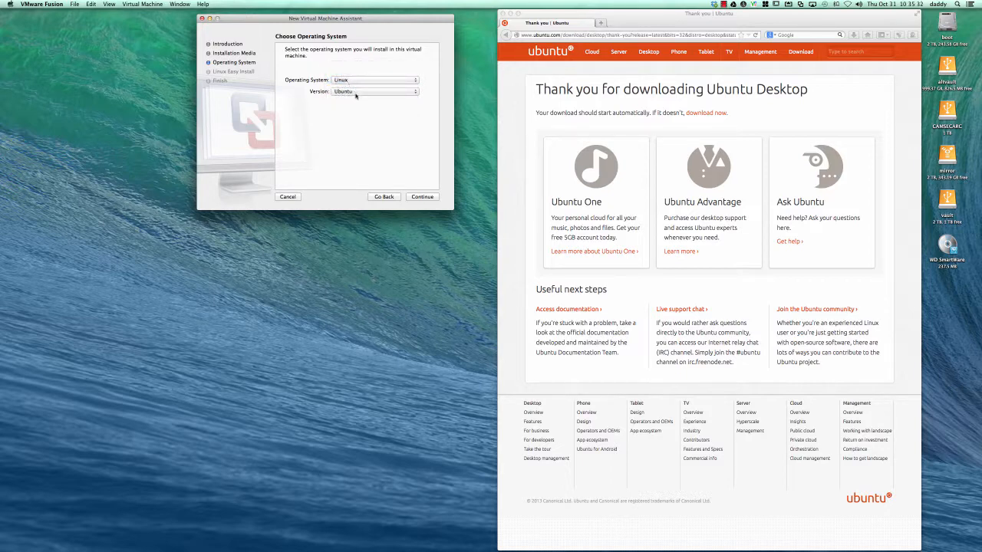
pyautogui.click(421, 197)
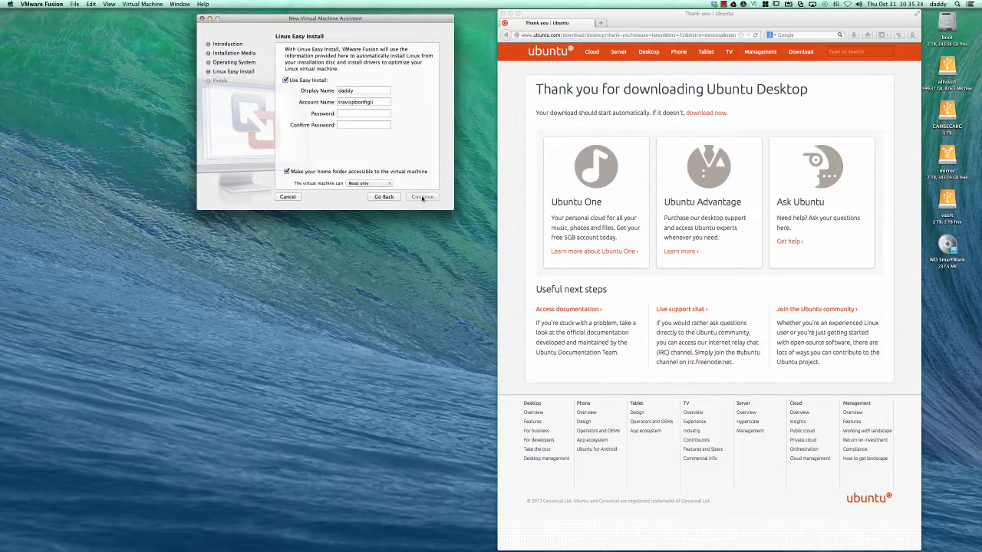
# Step: Enter the Easy Install display name, account name and matching password, then continue
pyautogui.doubleClick(363, 90)
pyautogui.write('Travis P. Bonfigli')
pyautogui.press('Tab')
pyautogui.write('tpbonfi')
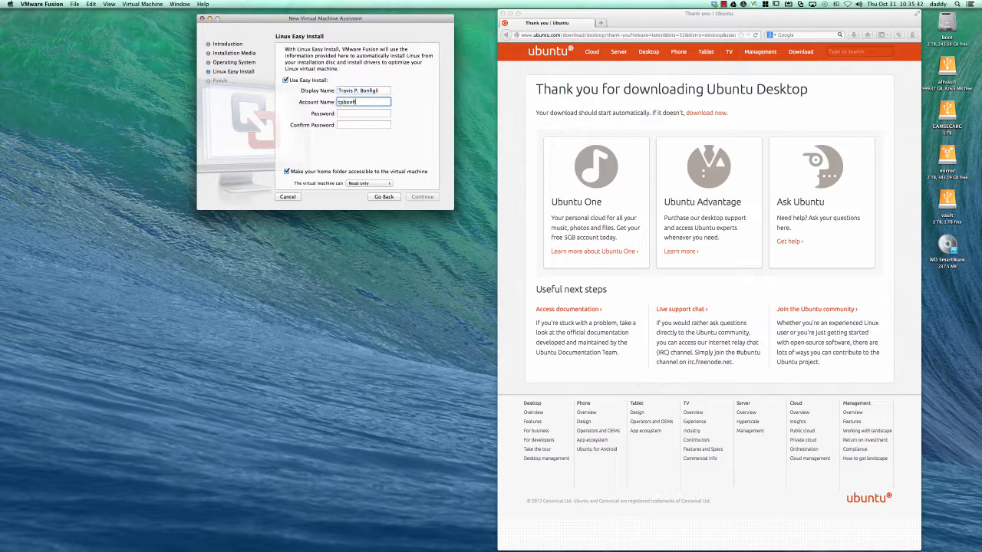
pyautogui.press('Tab')
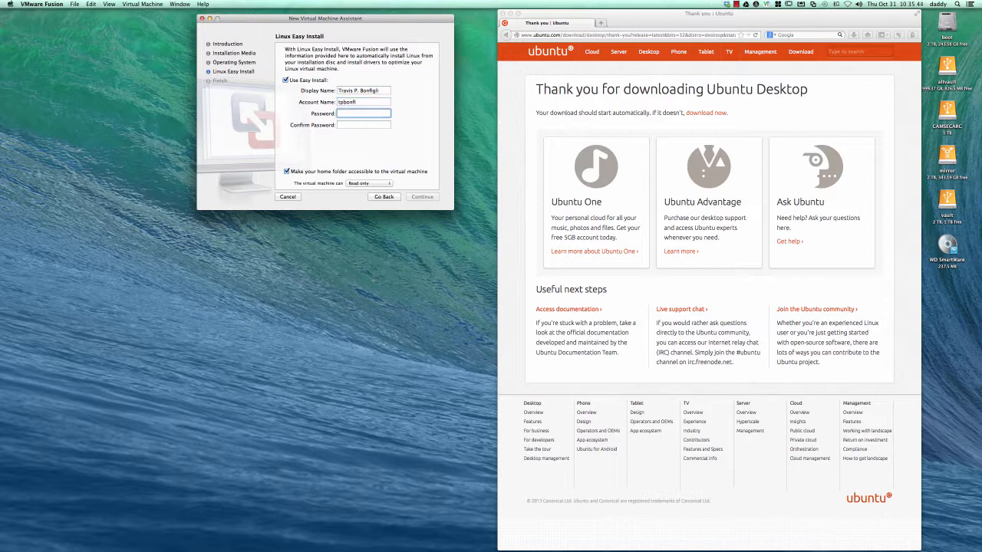
pyautogui.write('******')
pyautogui.press('Tab')
pyautogui.write('******')
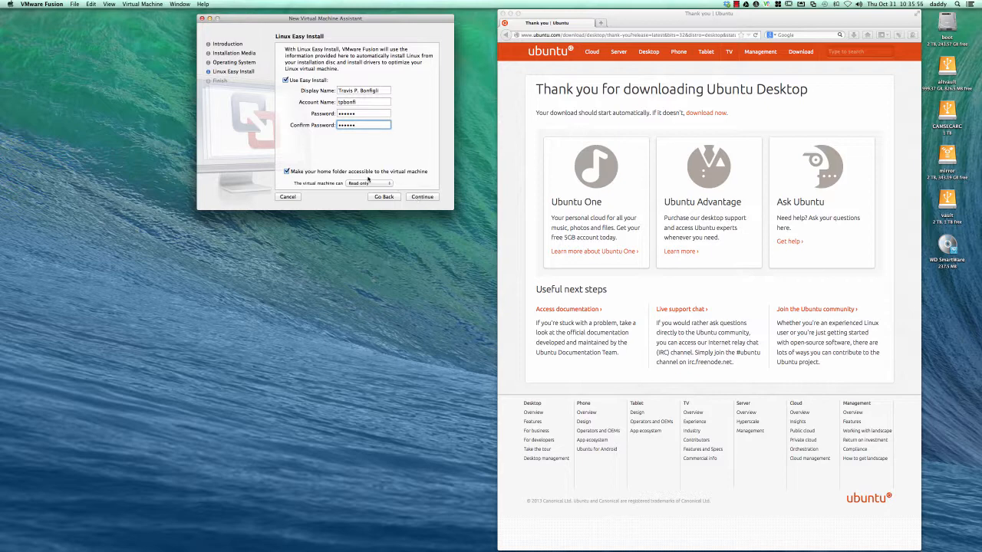
pyautogui.click(412, 197)
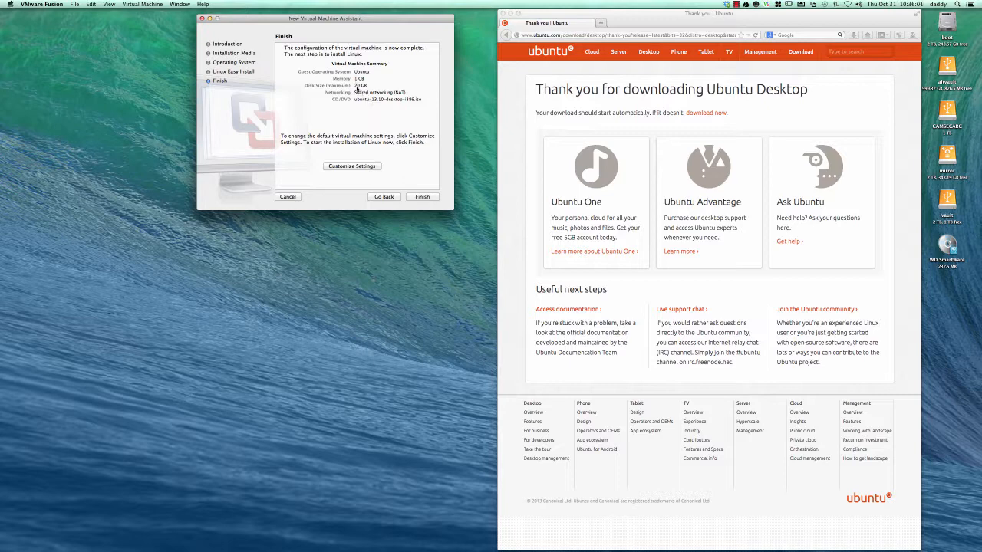
# Step: Finish the assistant and save the VM as travis-ubuntu-example13.10
pyautogui.click(348, 168)
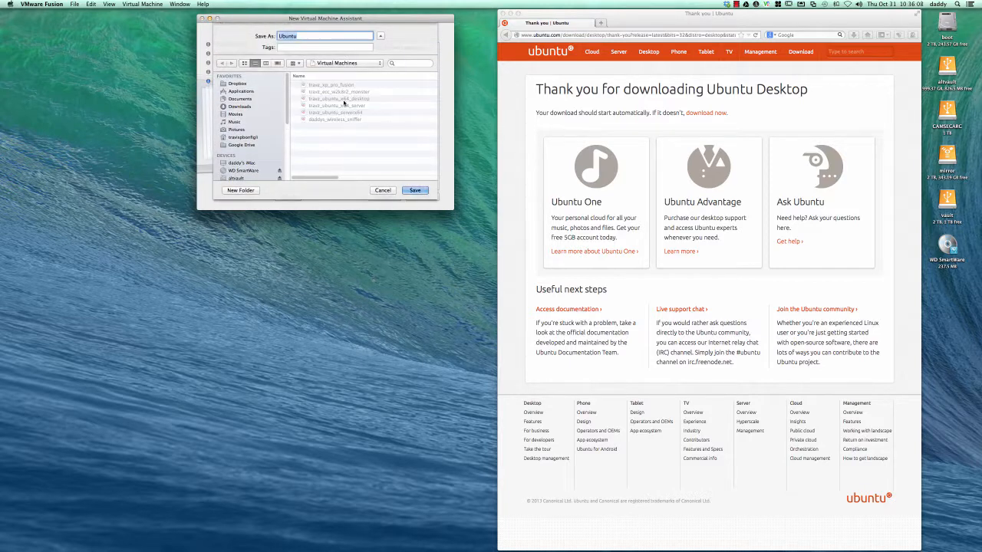
pyautogui.click(382, 192)
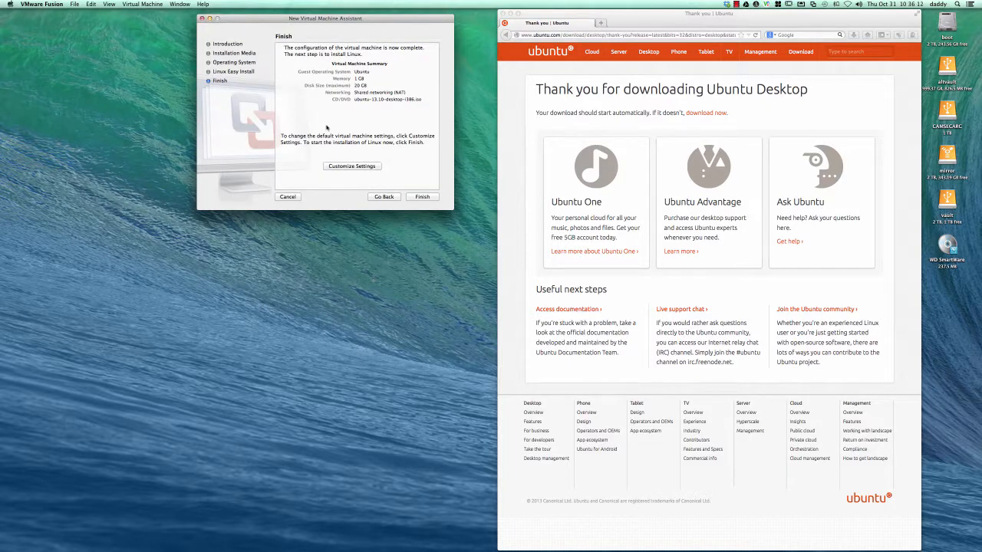
pyautogui.click(423, 197)
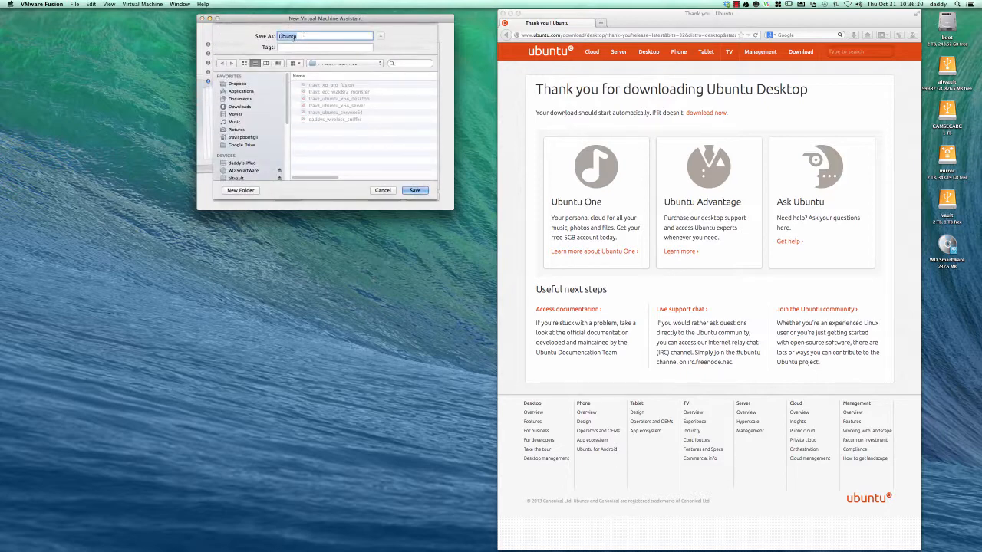
pyautogui.write('travis-ubuntu-example13.10')
pyautogui.click(414, 190)
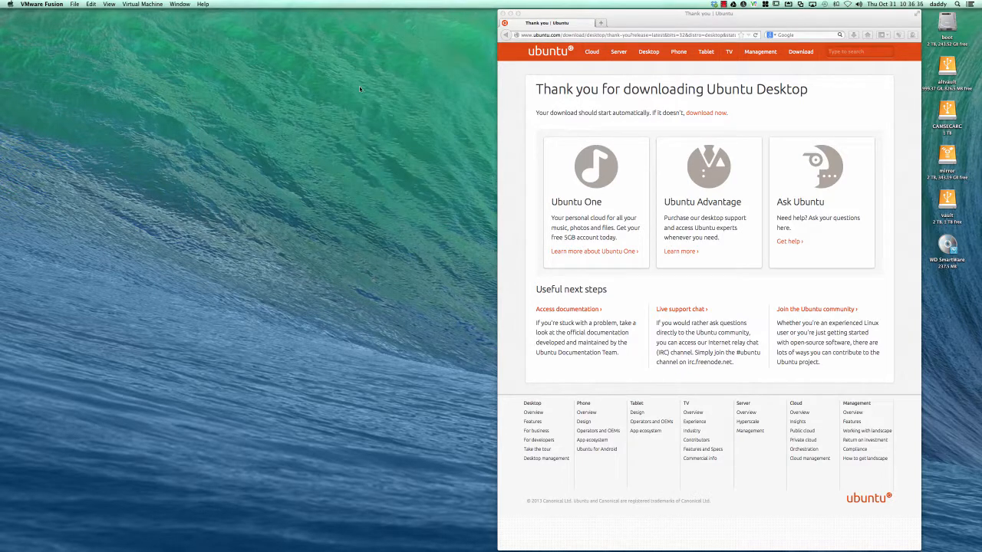
# Step: Move the VM window up and power on the VM to start the Ubuntu 13.10 install
pyautogui.moveTo(417, 98); pyautogui.dragTo(442, 27)
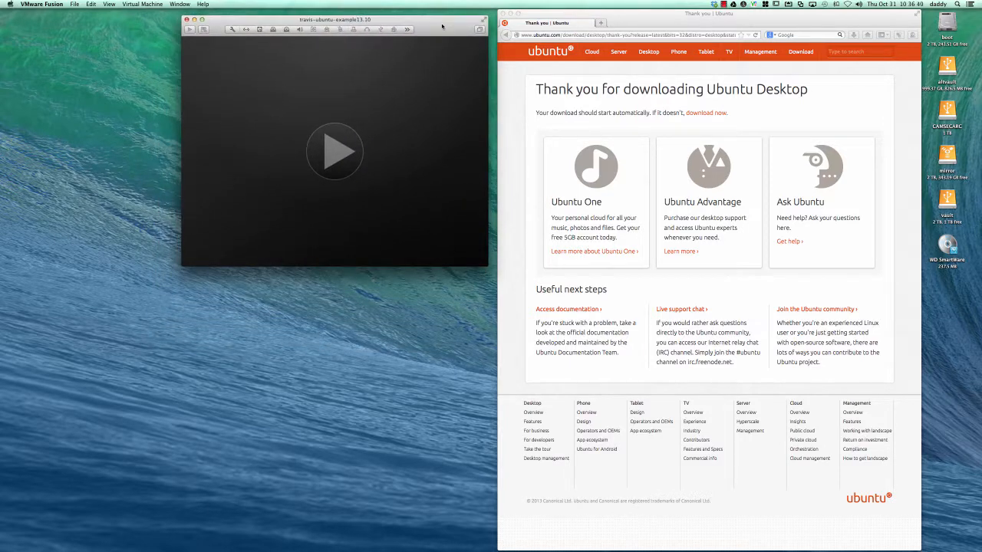
pyautogui.click(334, 152)
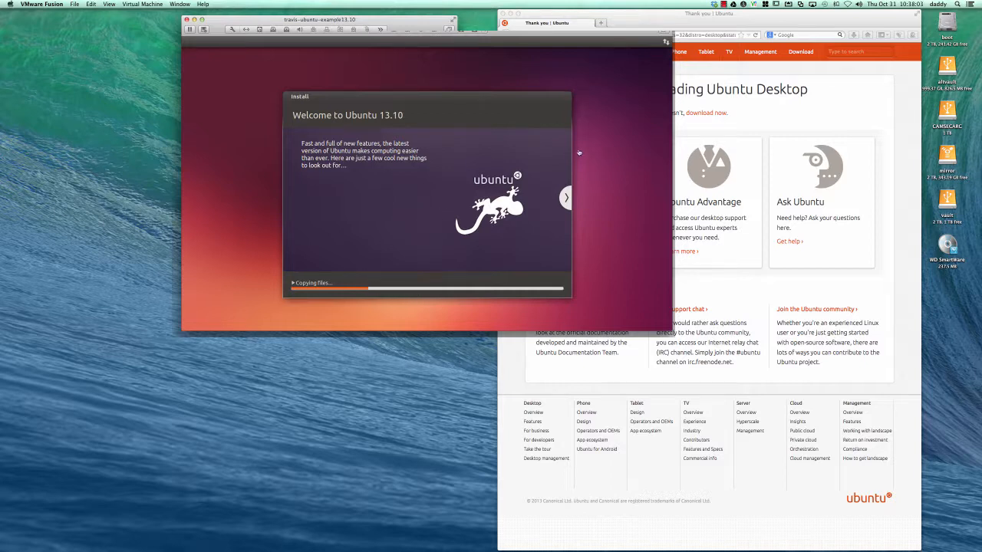
# Step: Pause the screen recorder while Ubuntu finishes installing and reboots to the login screen
pyautogui.click(725, 5)
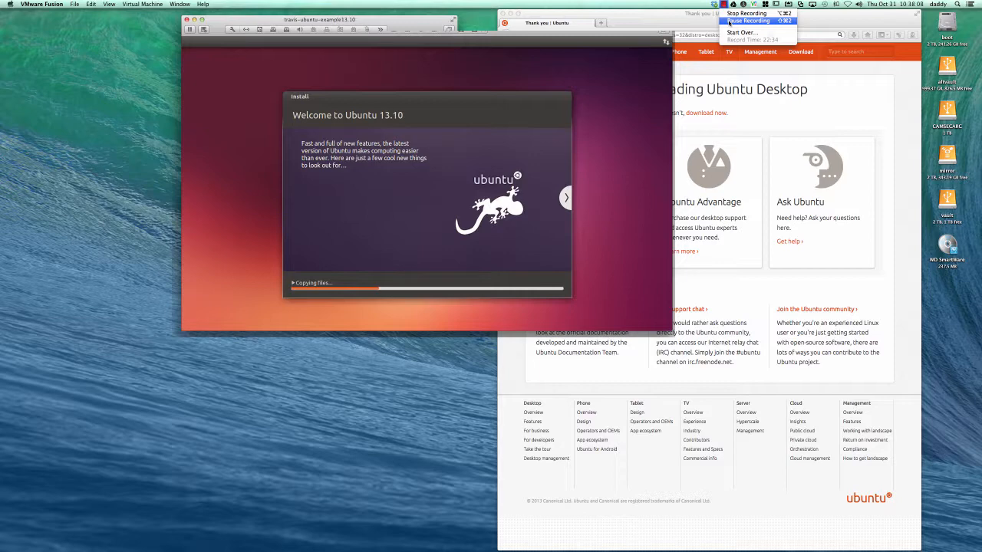
pyautogui.click(729, 21)
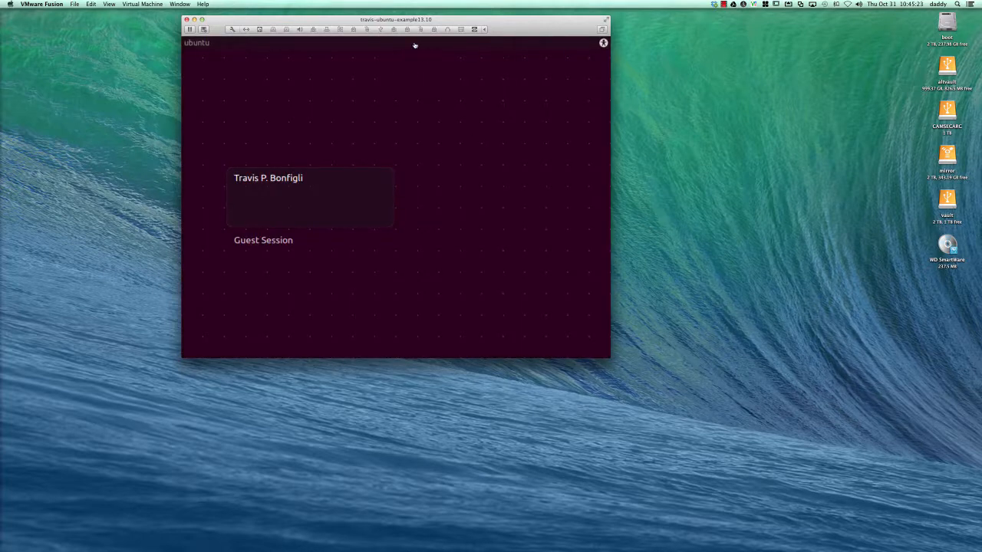
# Step: Enter the account password at the Ubuntu greeter to log in to the desktop
pyautogui.moveTo(511, 30); pyautogui.dragTo(572, 29)
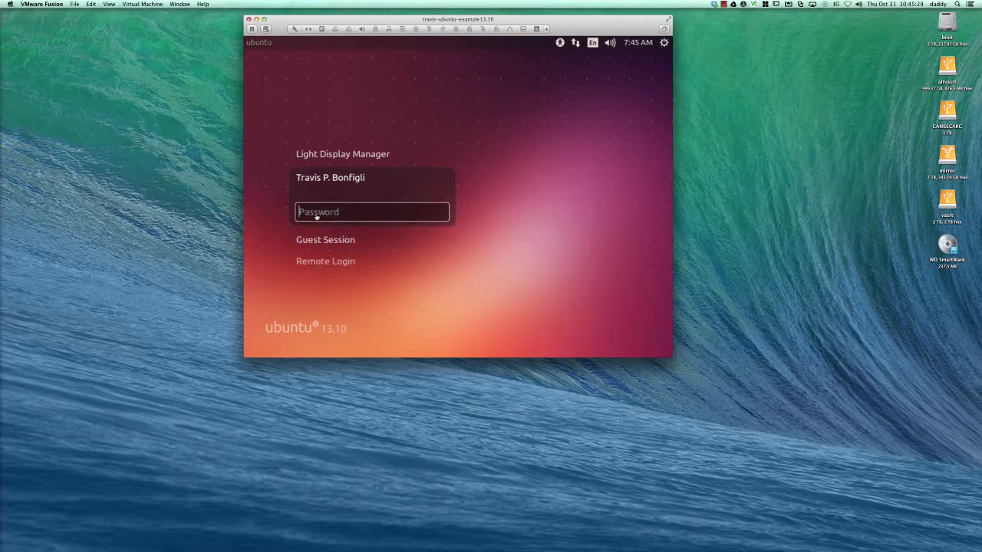
pyautogui.write('******')
pyautogui.press('Return')
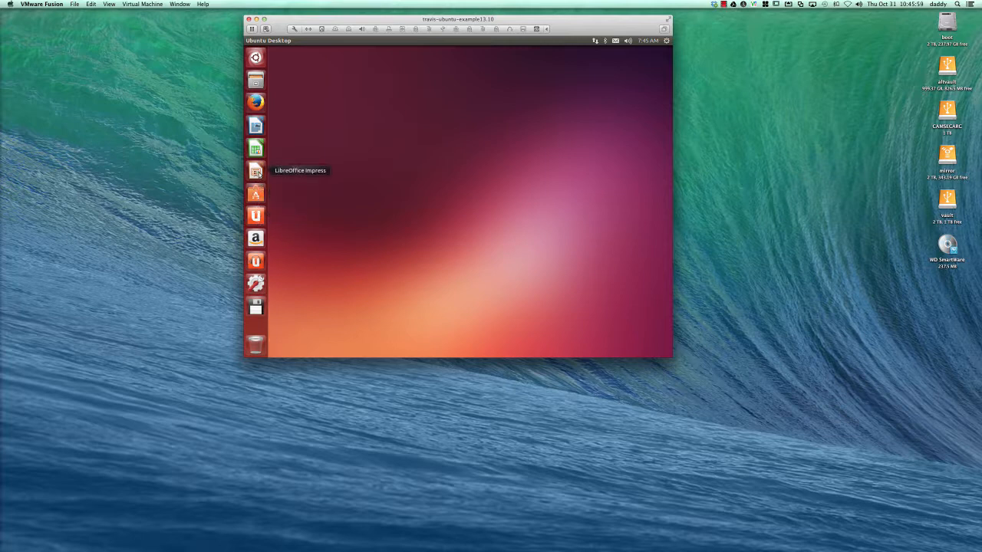
# Step: Launch Firefox in the VM and Google 'intro to linux youtube'
pyautogui.click(257, 104)
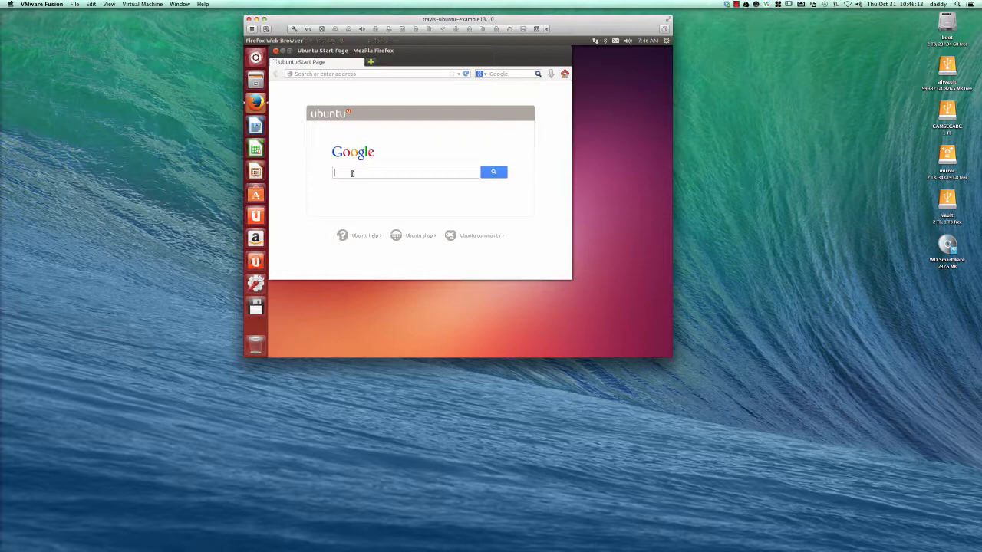
pyautogui.write('ntro to')
pyautogui.press('BackSpace')
pyautogui.press('BackSpace')
pyautogui.press('BackSpace')
pyautogui.write('to linux youtube')
pyautogui.press('Return')
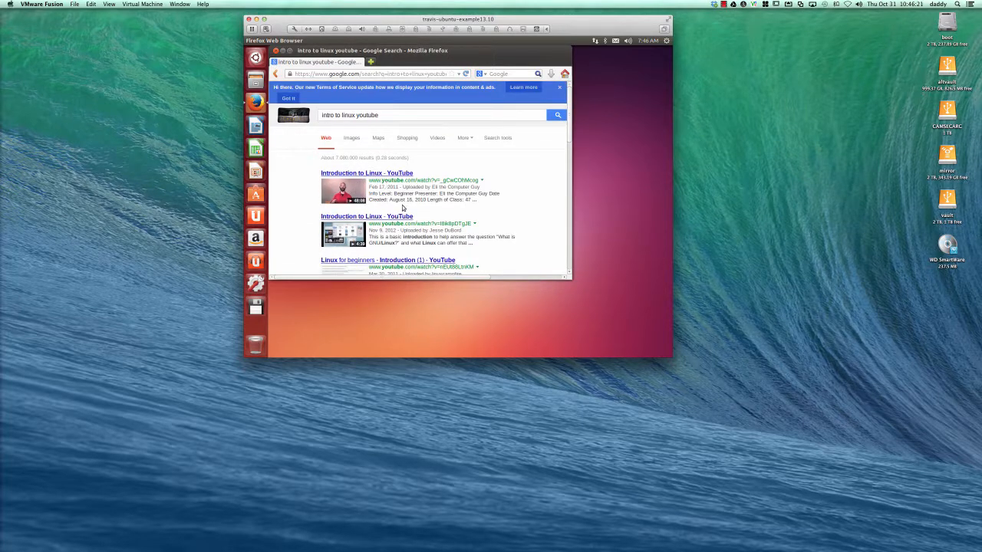
# Step: Scroll through the search results, then minimize Firefox to reveal the desktop
pyautogui.scroll(-3, 402, 207)
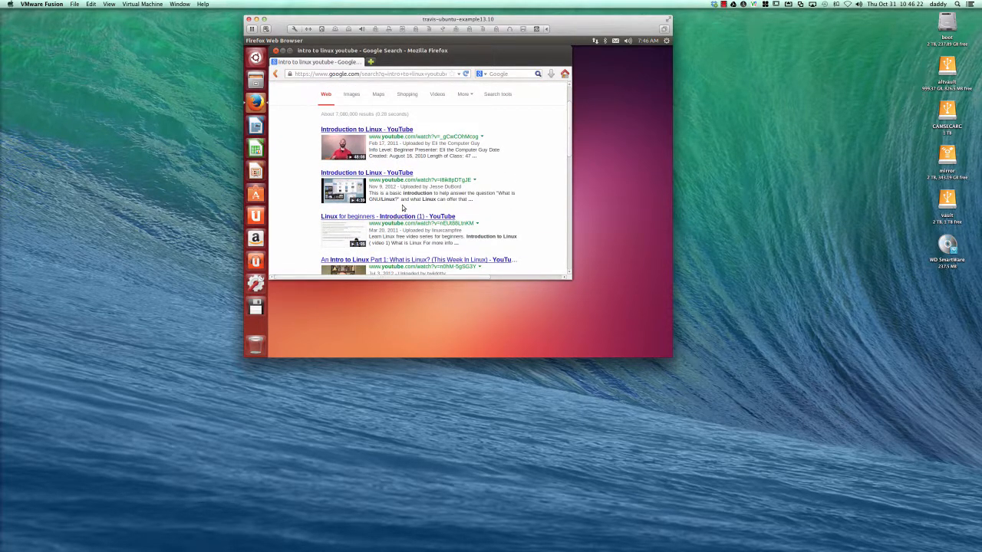
pyautogui.scroll(-3, 402, 207)
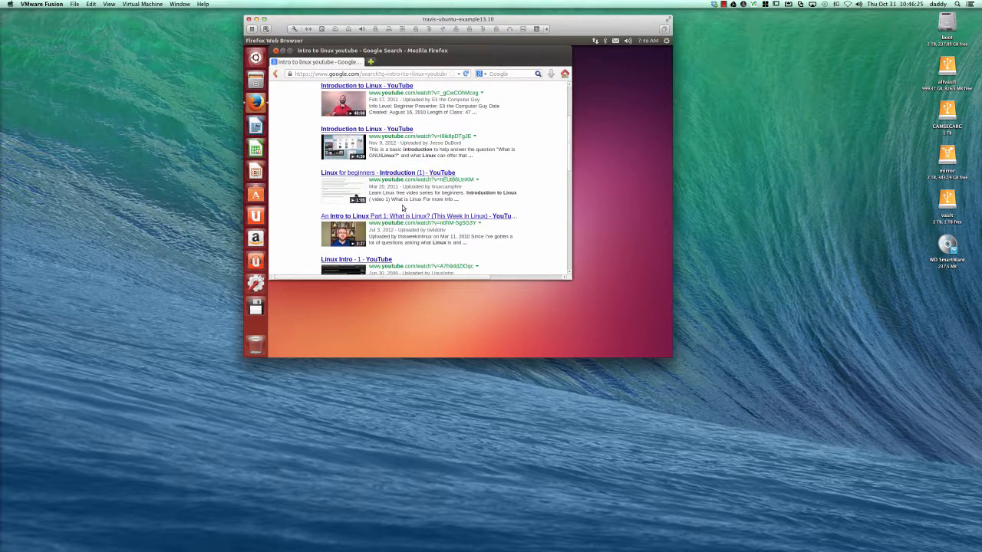
pyautogui.scroll(-7, 402, 207)
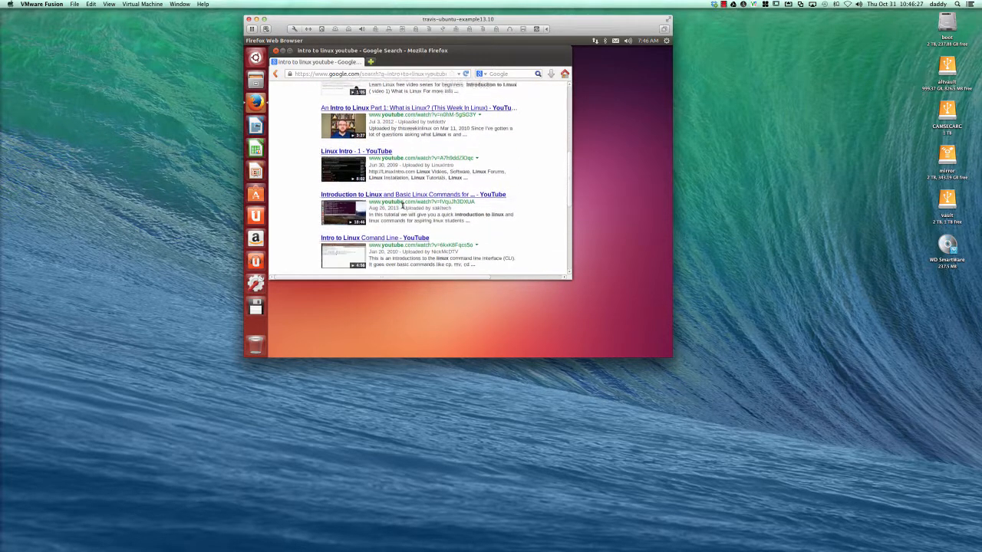
pyautogui.scroll(-4, 402, 204)
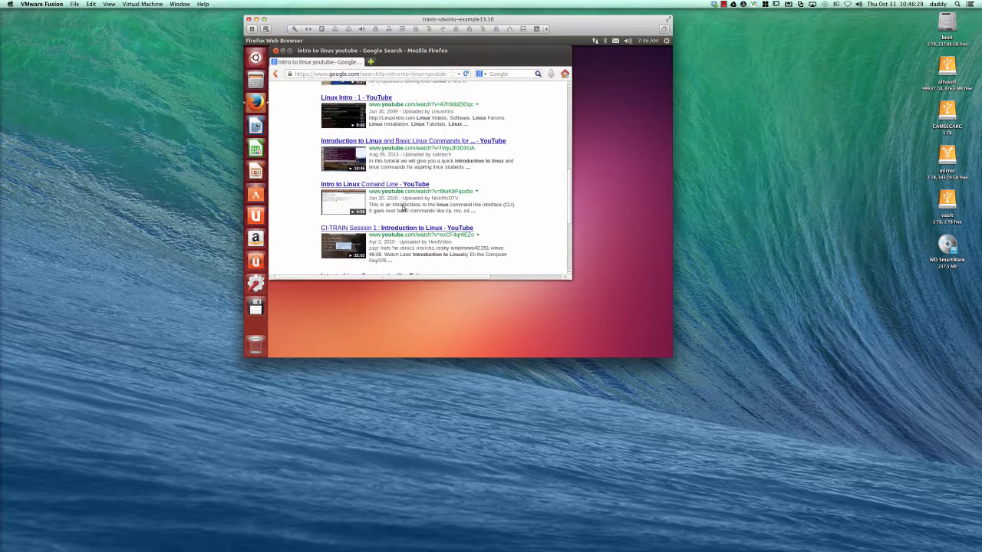
pyautogui.scroll(-4, 403, 208)
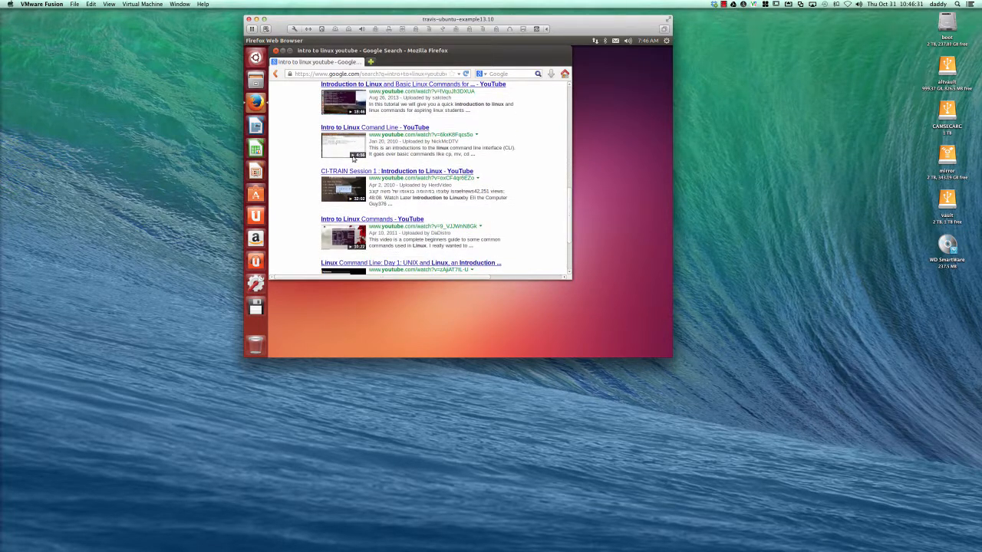
pyautogui.click(282, 51)
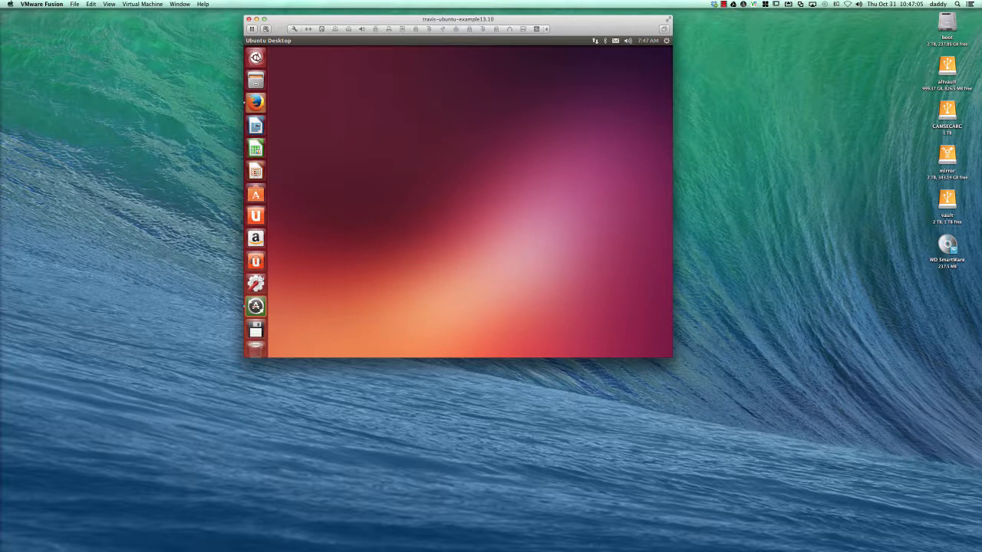
# Step: Launch Terminal from the Ubuntu Dash and move its window toward the upper left
pyautogui.click(259, 57)
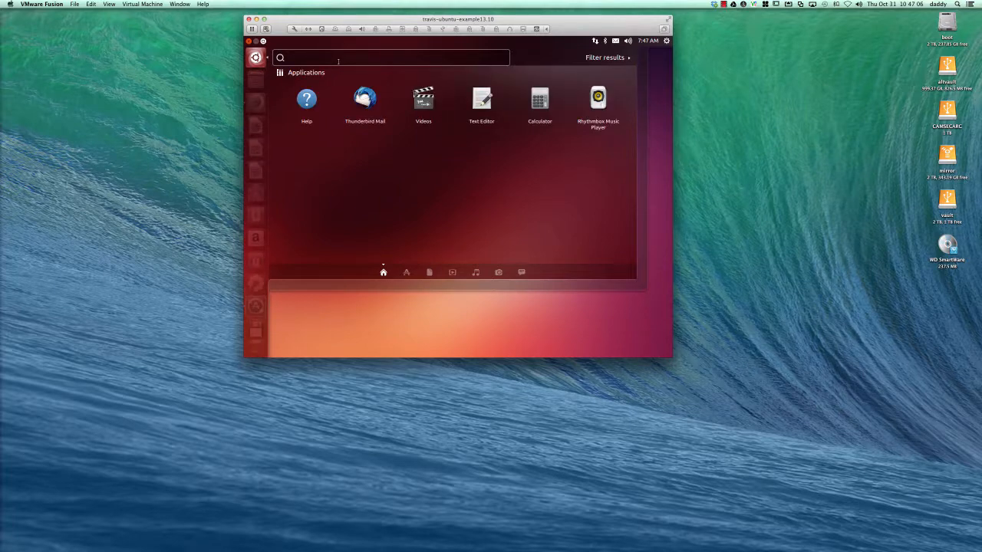
pyautogui.write('termin')
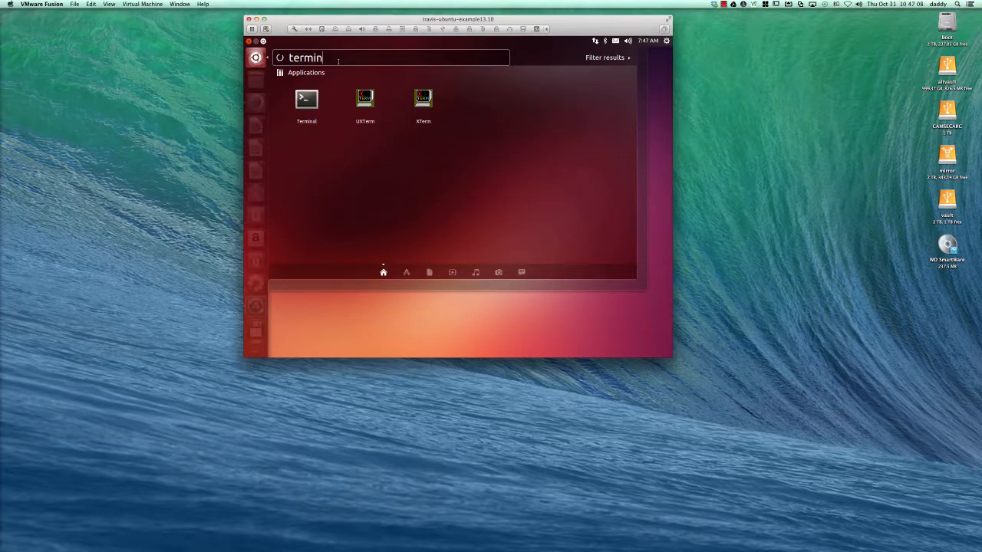
pyautogui.click(311, 98)
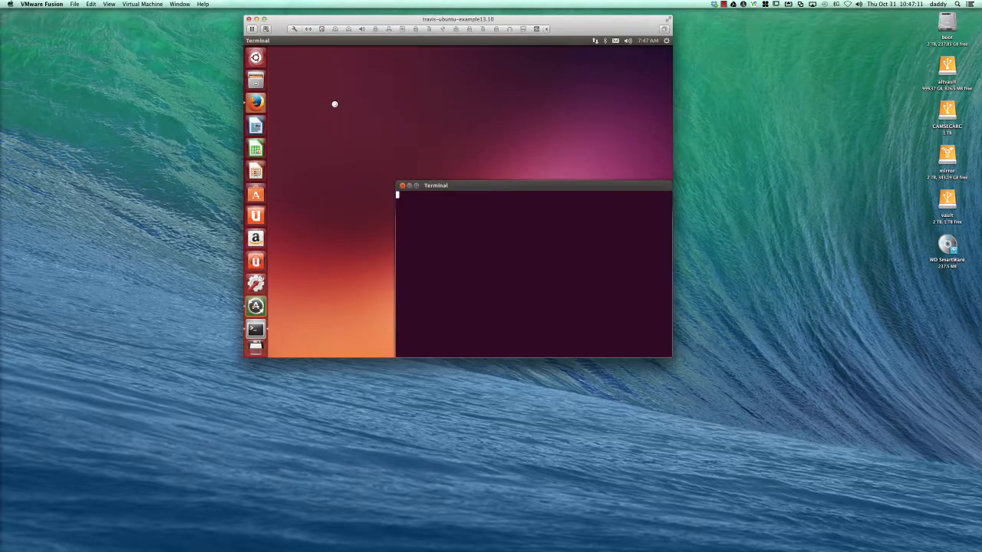
pyautogui.moveTo(484, 187); pyautogui.dragTo(417, 73)
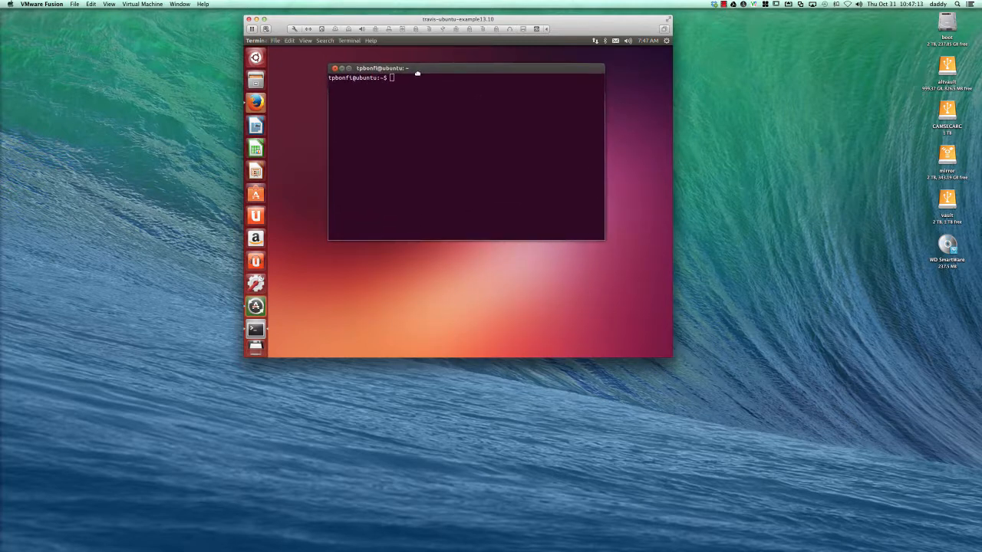
# Step: Run ls to list the home folder, then select the Mac's boot drive icon
pyautogui.write('ls')
pyautogui.press('Return')
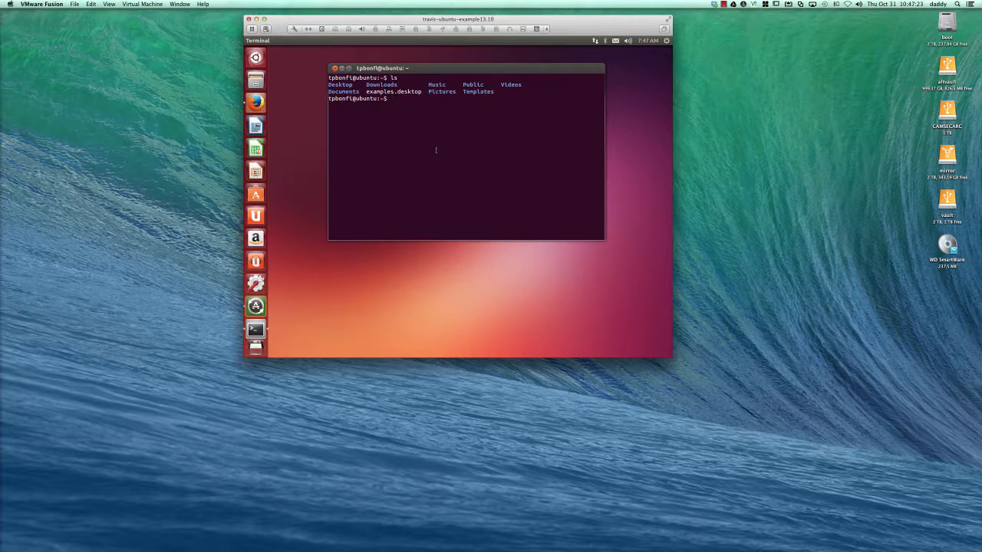
pyautogui.click(939, 22)
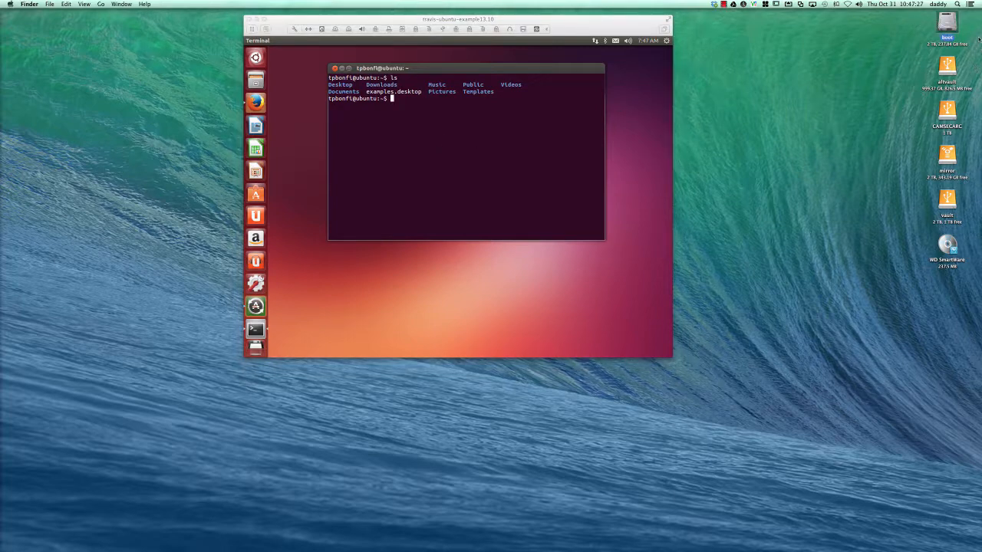
# Step: Browse the boot drive to Documents > Virtual Machines, select travis-ubuntu-example13.10, and minimize Finder
pyautogui.doubleClick(954, 26)
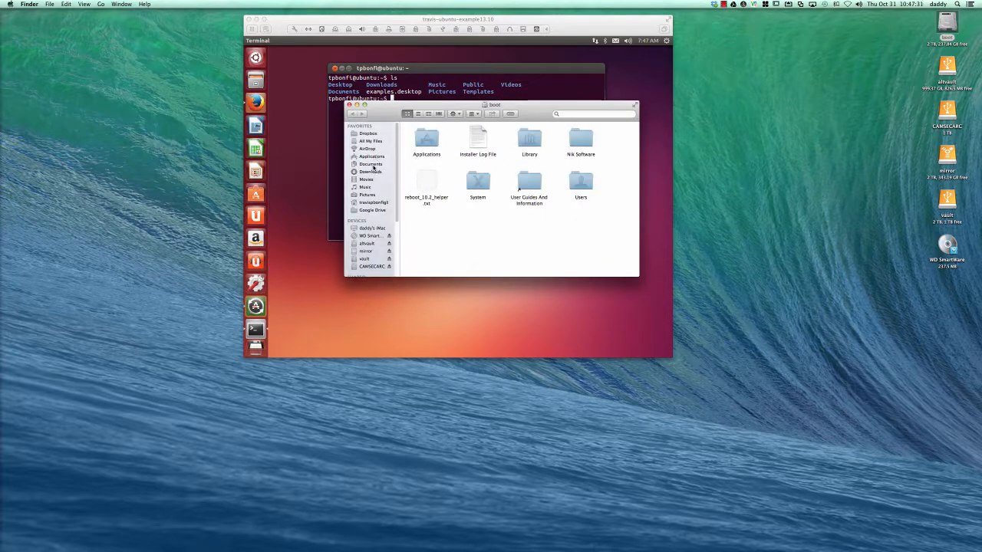
pyautogui.click(373, 165)
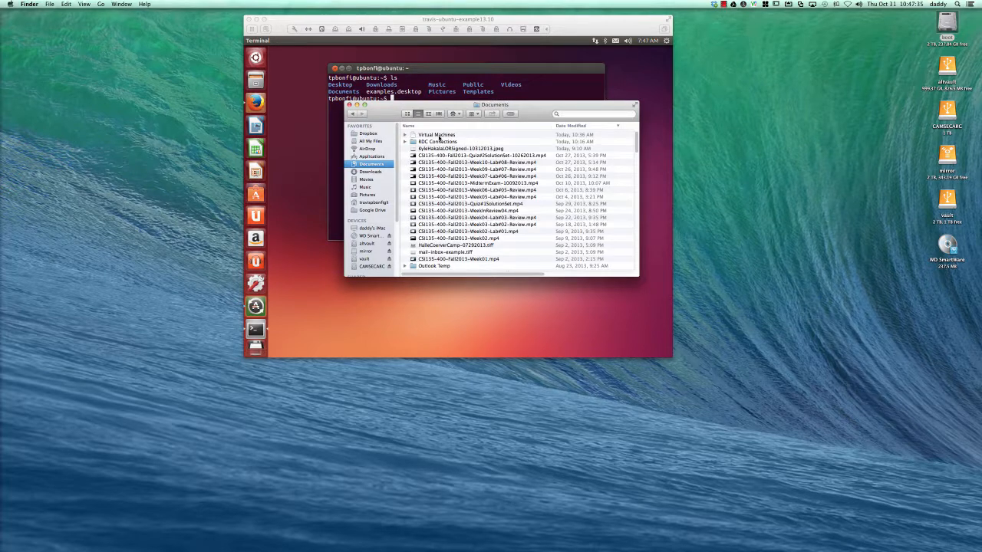
pyautogui.doubleClick(439, 136)
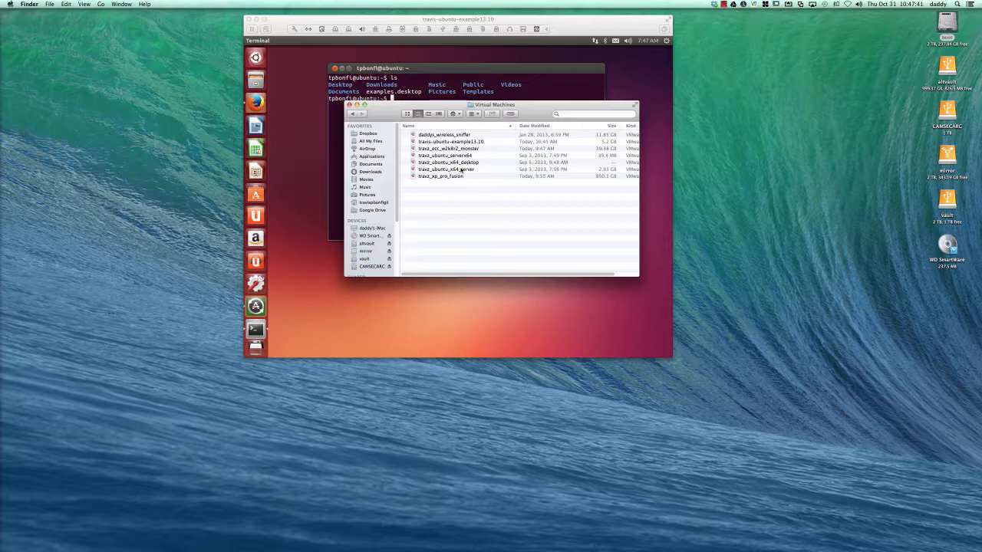
pyautogui.click(469, 143)
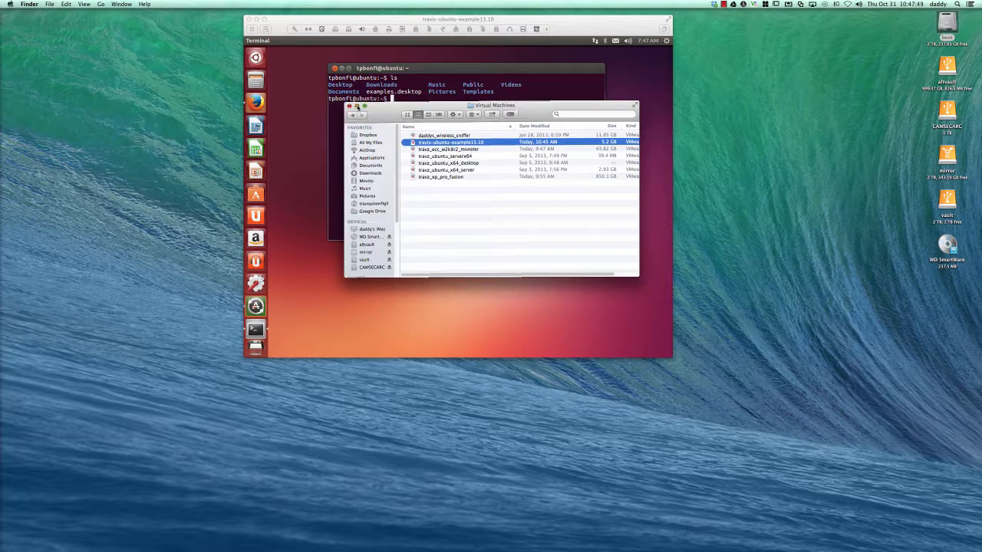
pyautogui.click(358, 105)
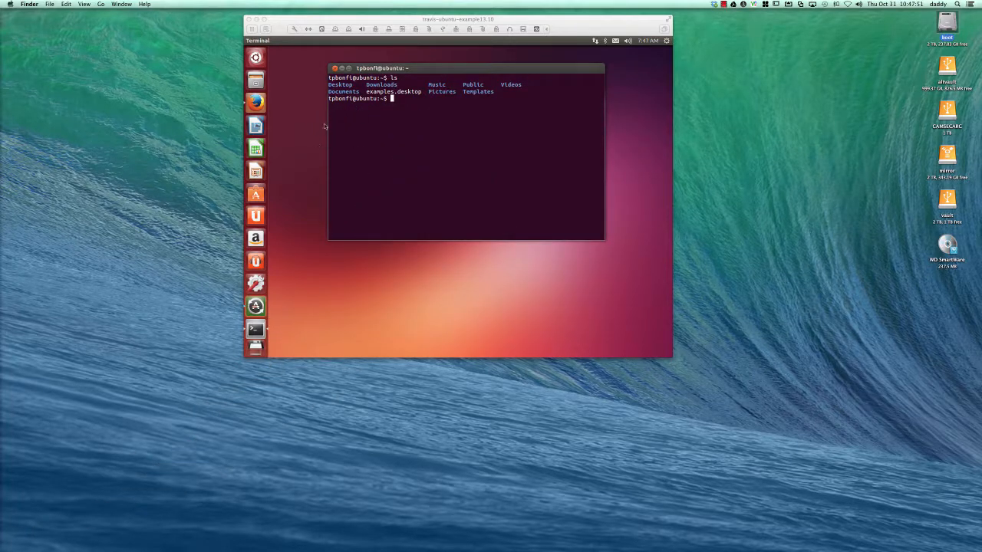